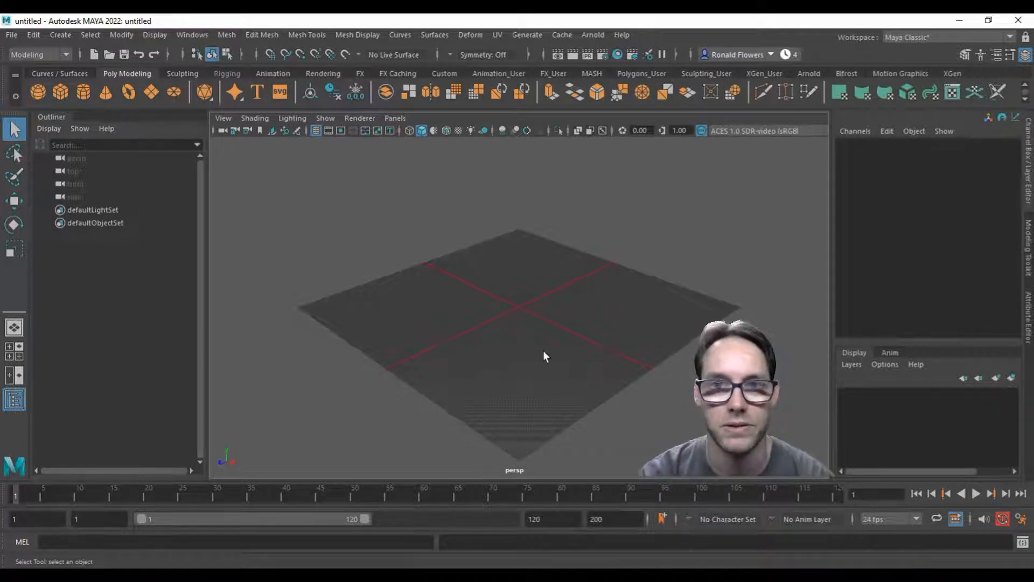
# Start a new empty scene and check the Maya Basic Shapes 1 assignment instructions in the browser
pyautogui.hotkey('ctrl', 'n')
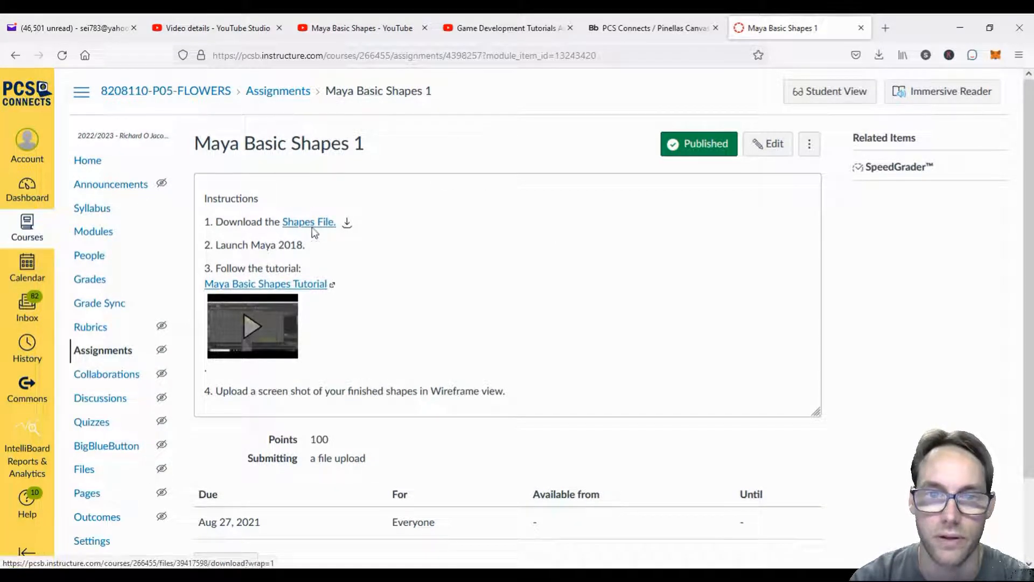
pyautogui.moveTo(215, 245); pyautogui.dragTo(312, 246)
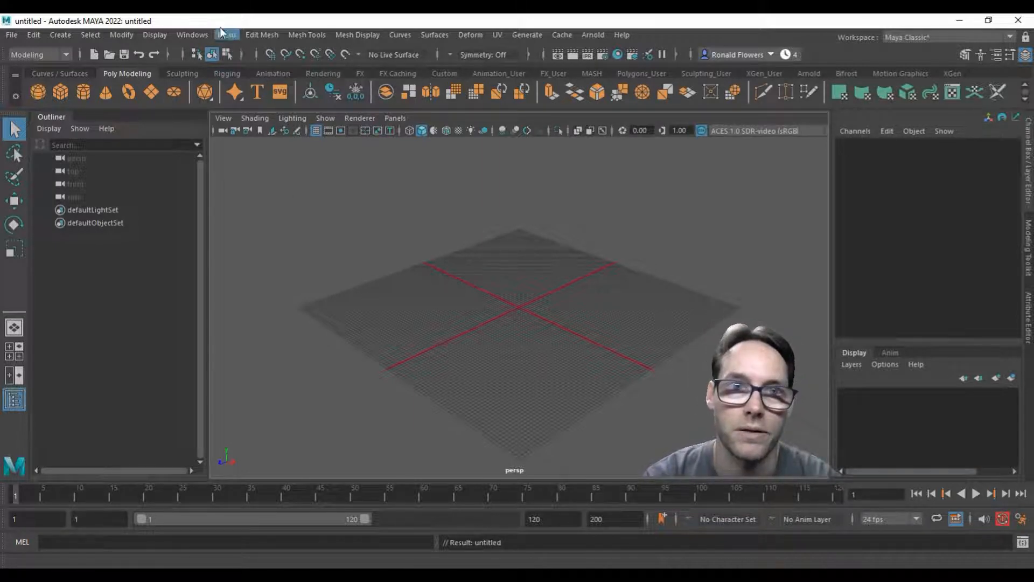
# Configure the grid with length and width 500 units, grid lines every 100 units, 10 subdivisions and a light grey grid line color
pyautogui.click(160, 34)
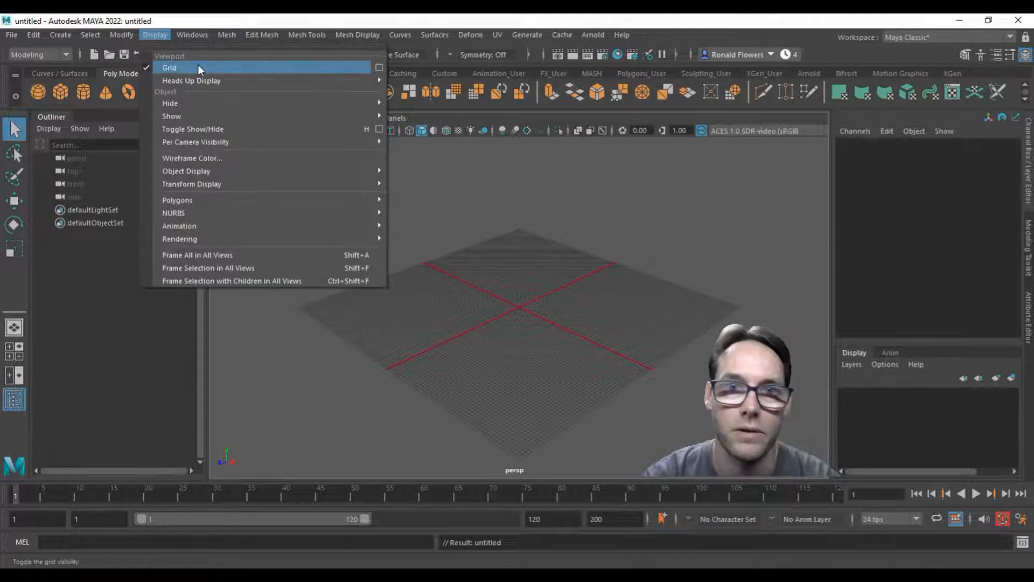
pyautogui.click(379, 68)
pyautogui.moveTo(739, 193); pyautogui.dragTo(729, 182)
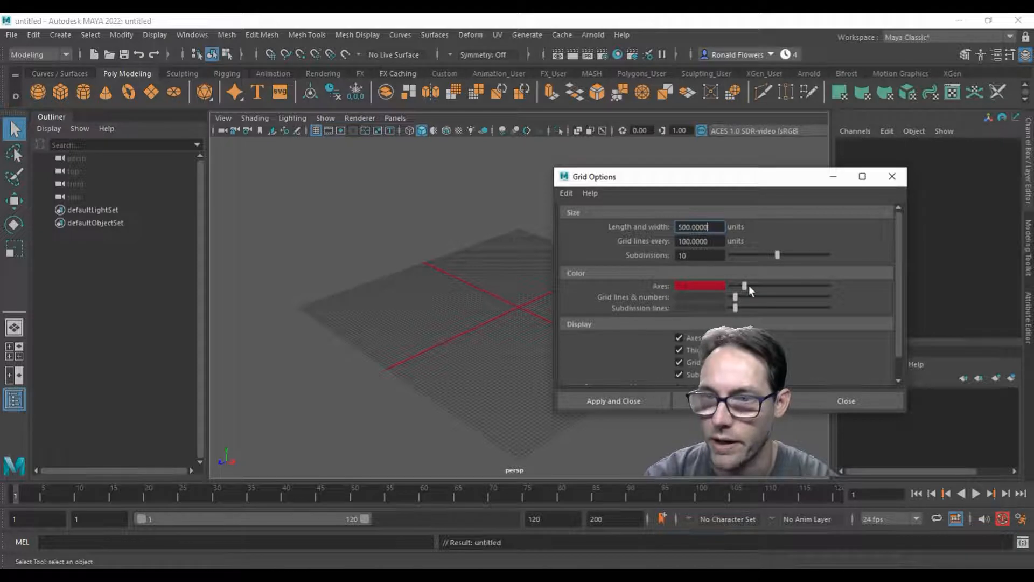
pyautogui.moveTo(749, 287)
pyautogui.mouseDown()
pyautogui.moveTo(785, 287)
pyautogui.moveTo(744, 286)
pyautogui.mouseUp()
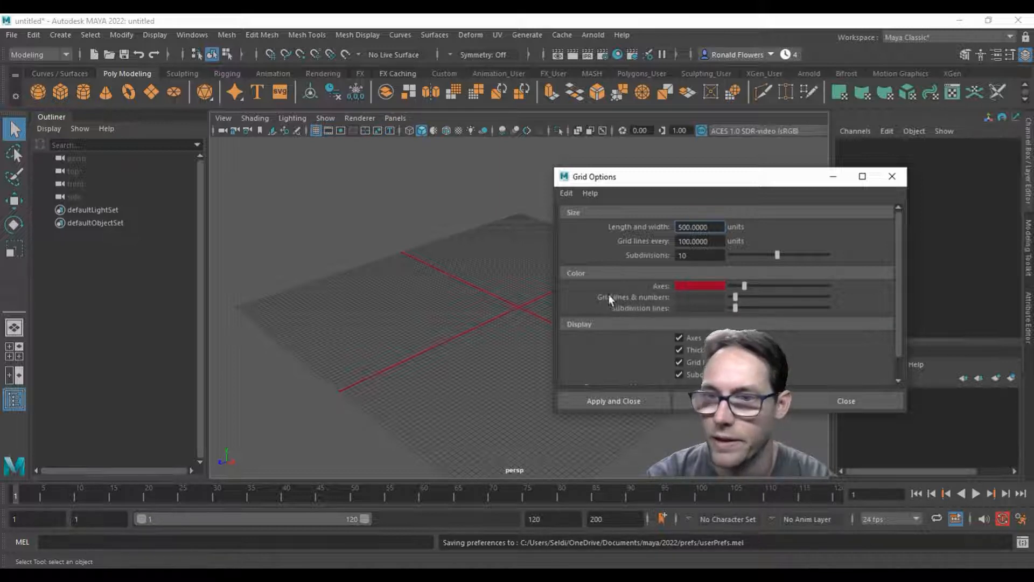
pyautogui.moveTo(735, 299); pyautogui.dragTo(739, 297)
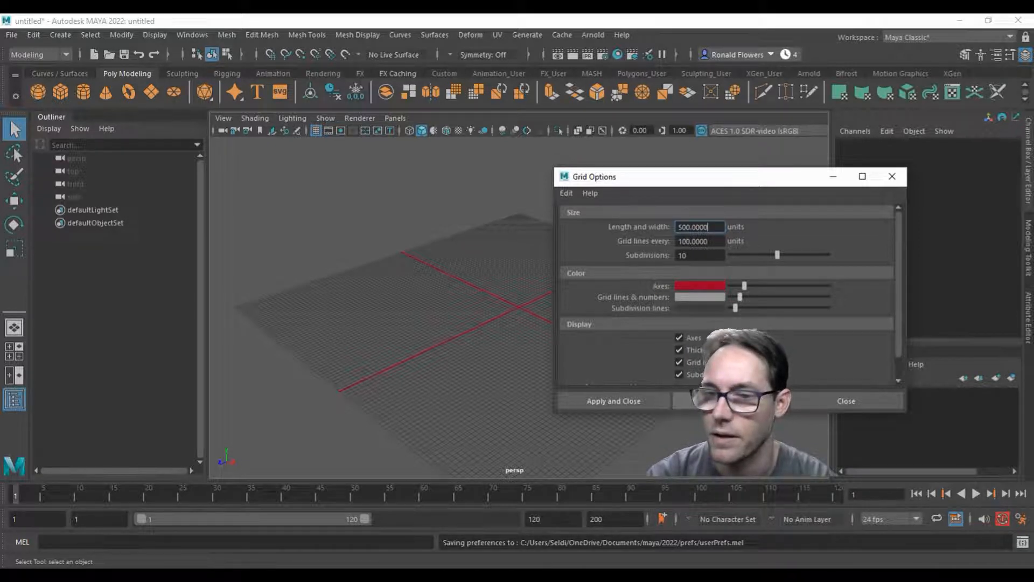
pyautogui.click(722, 401)
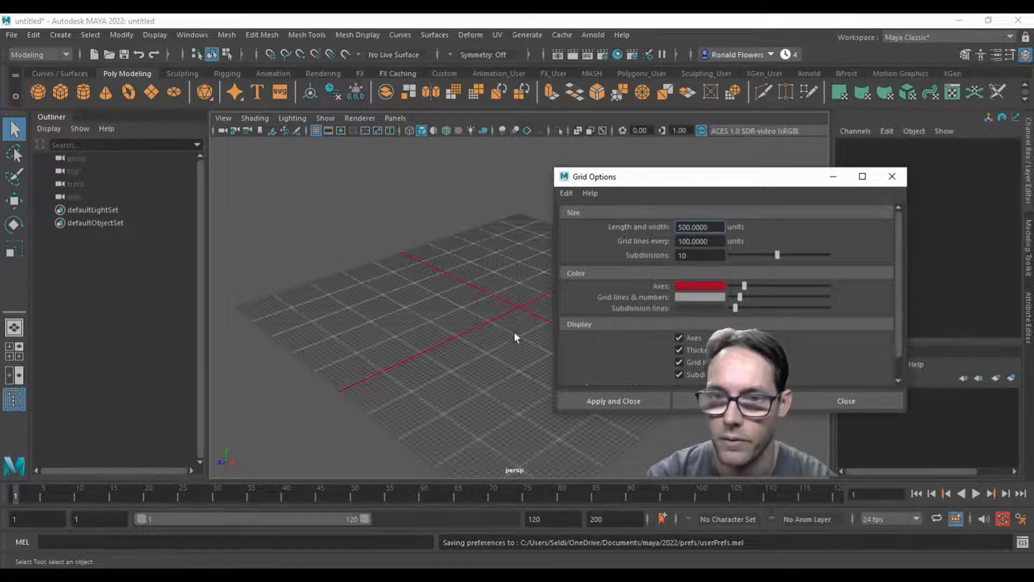
pyautogui.click(813, 399)
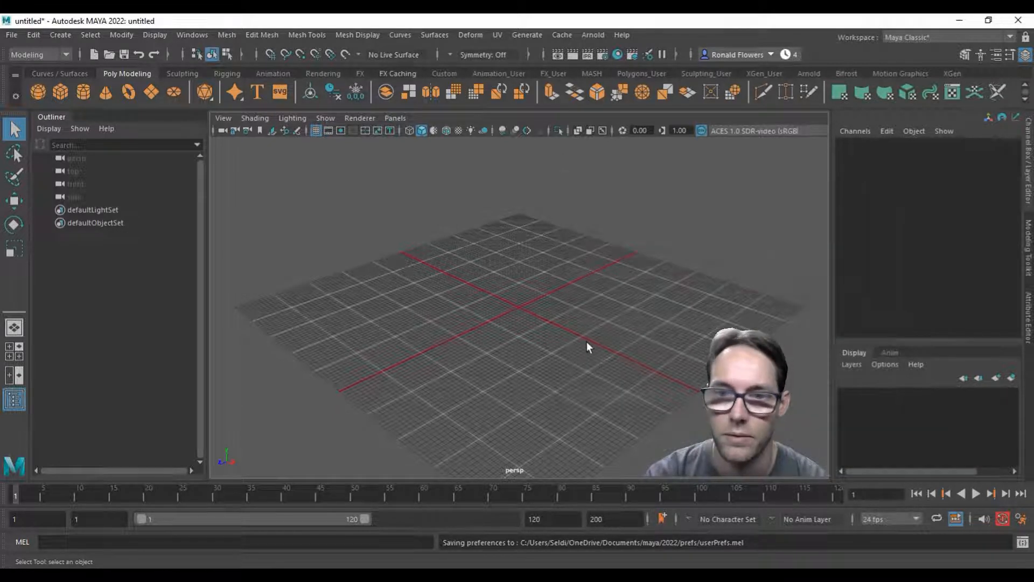
# Create a polygon plane at the center of the grid
pyautogui.scroll(5, 554, 353)
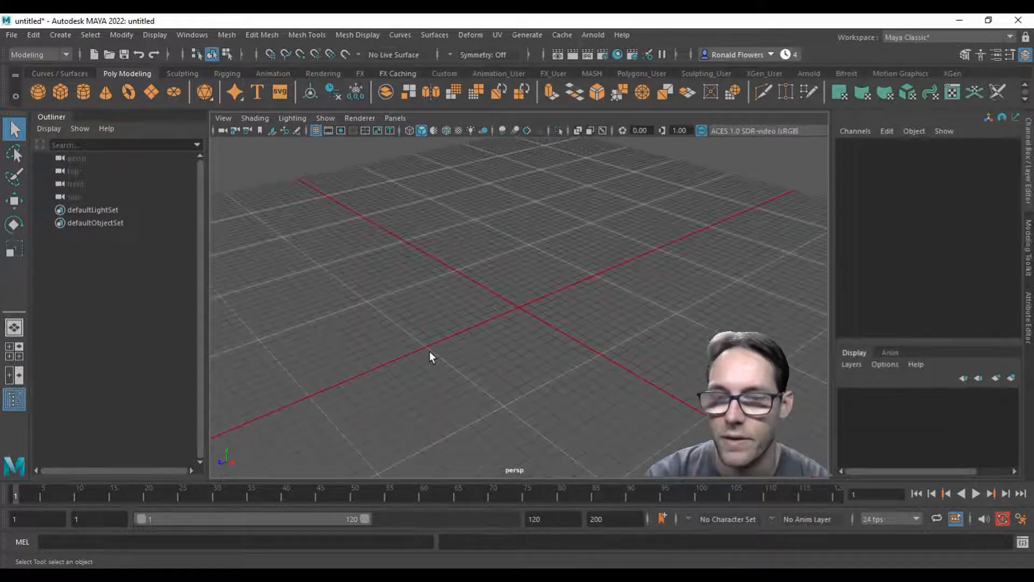
pyautogui.scroll(3, 531, 351)
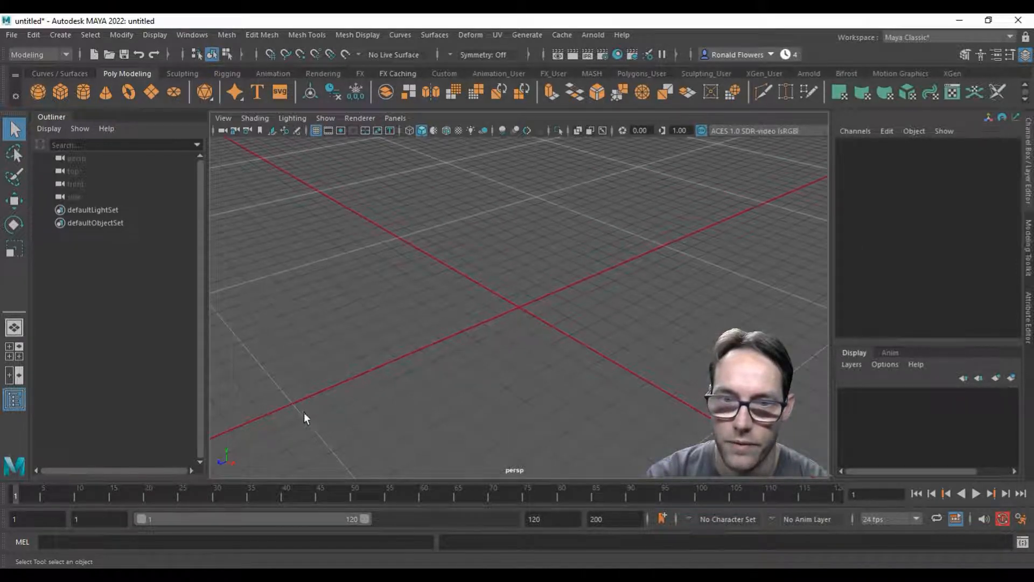
pyautogui.scroll(-3, 336, 332)
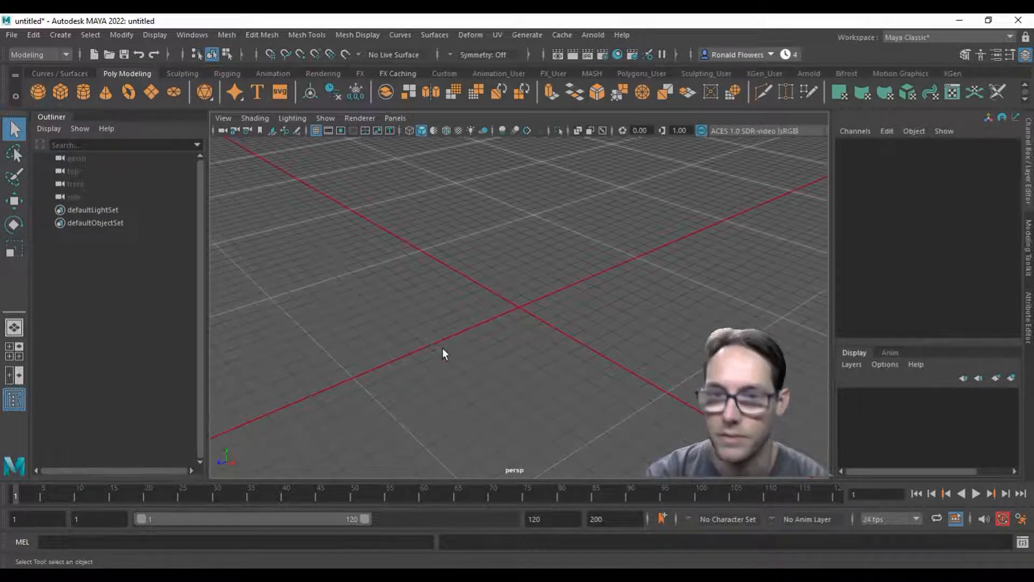
pyautogui.scroll(-4, 535, 353)
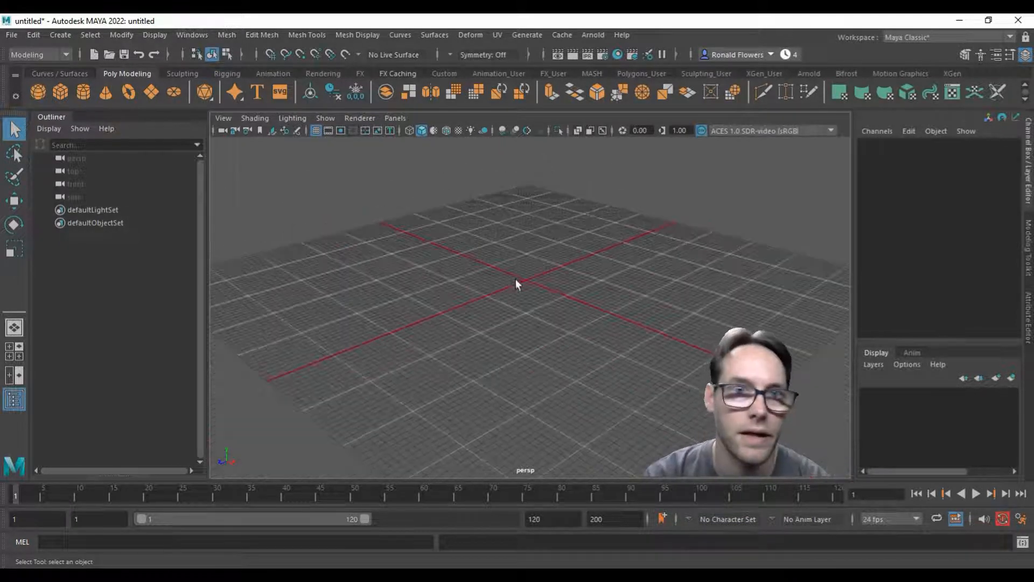
pyautogui.click(150, 91)
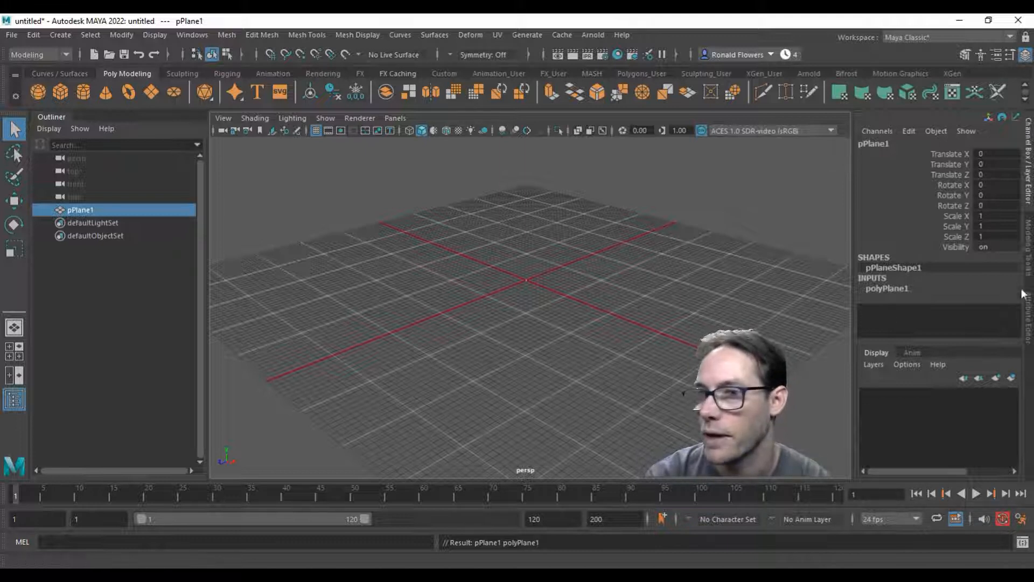
# Set both the width and the height of the polygon plane to 100
pyautogui.click(1029, 326)
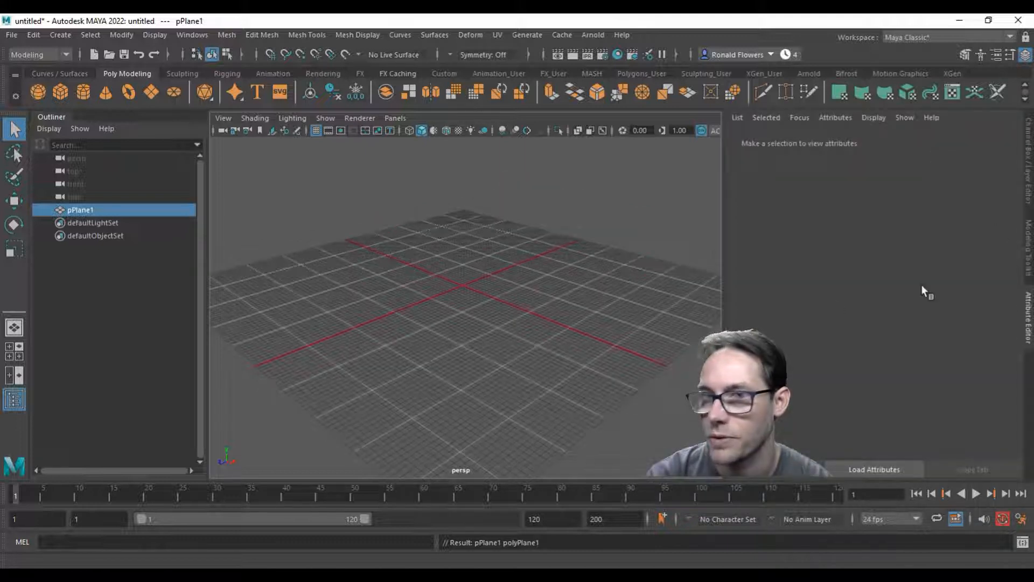
pyautogui.click(1029, 157)
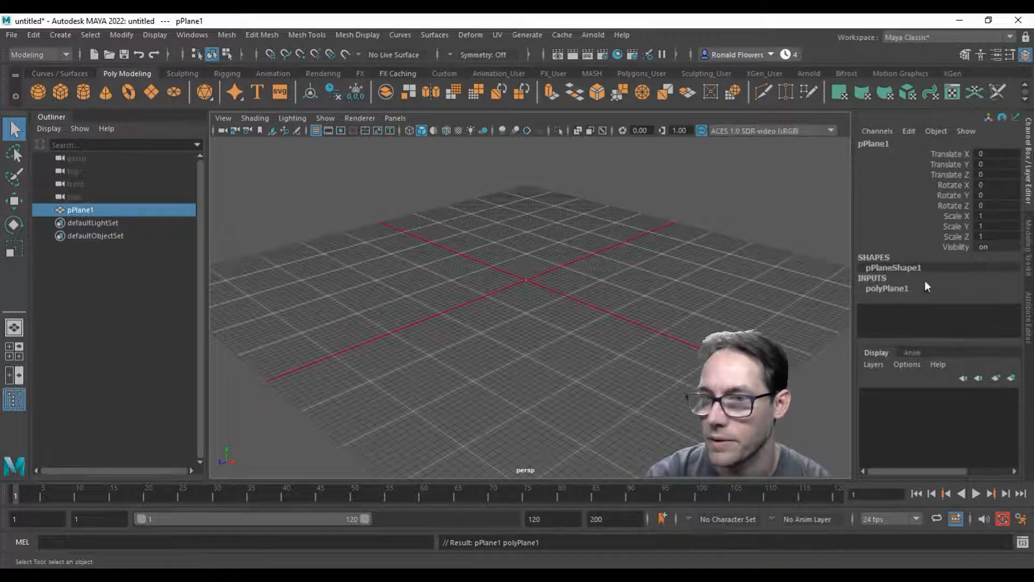
pyautogui.click(895, 290)
pyautogui.scroll(-1, 910, 298)
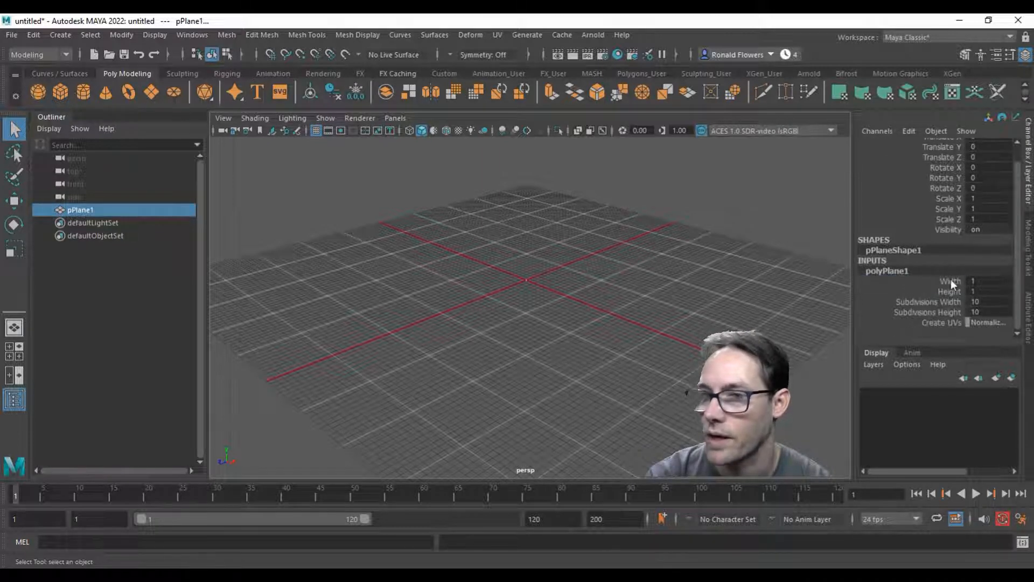
pyautogui.click(951, 280)
pyautogui.click(949, 292)
pyautogui.click(978, 281)
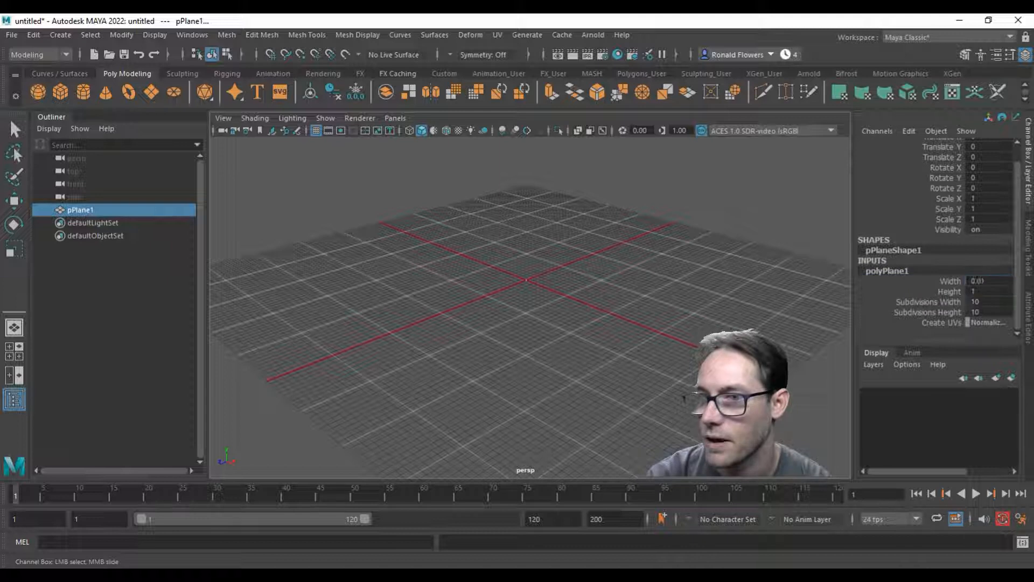
pyautogui.moveTo(984, 278); pyautogui.dragTo(982, 286)
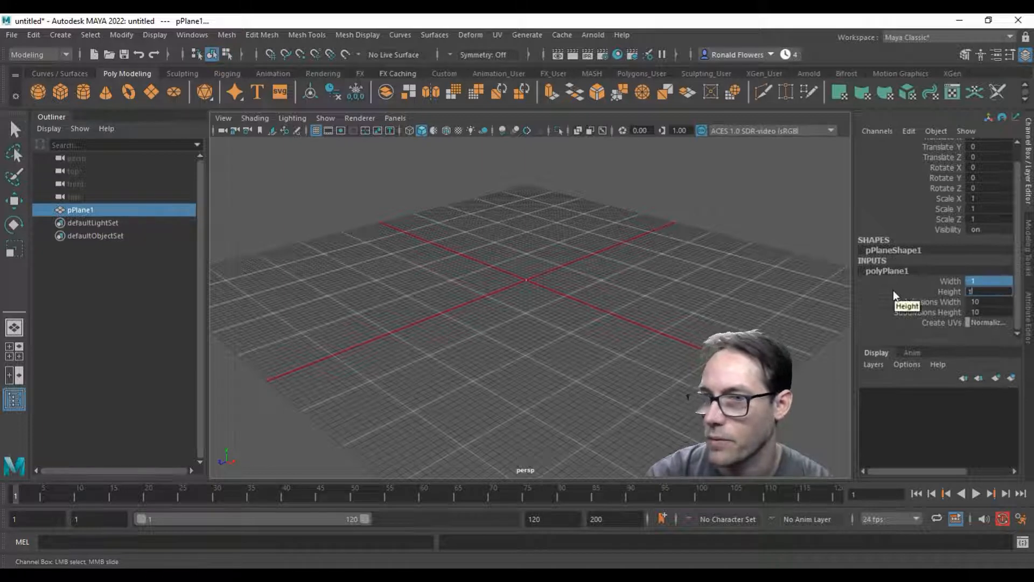
pyautogui.write('00')
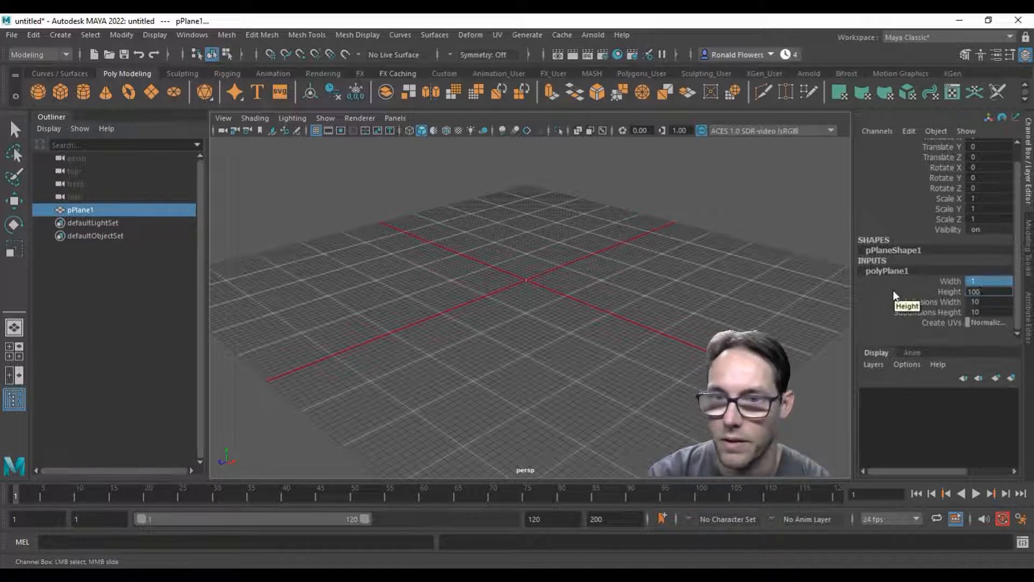
pyautogui.press('Return')
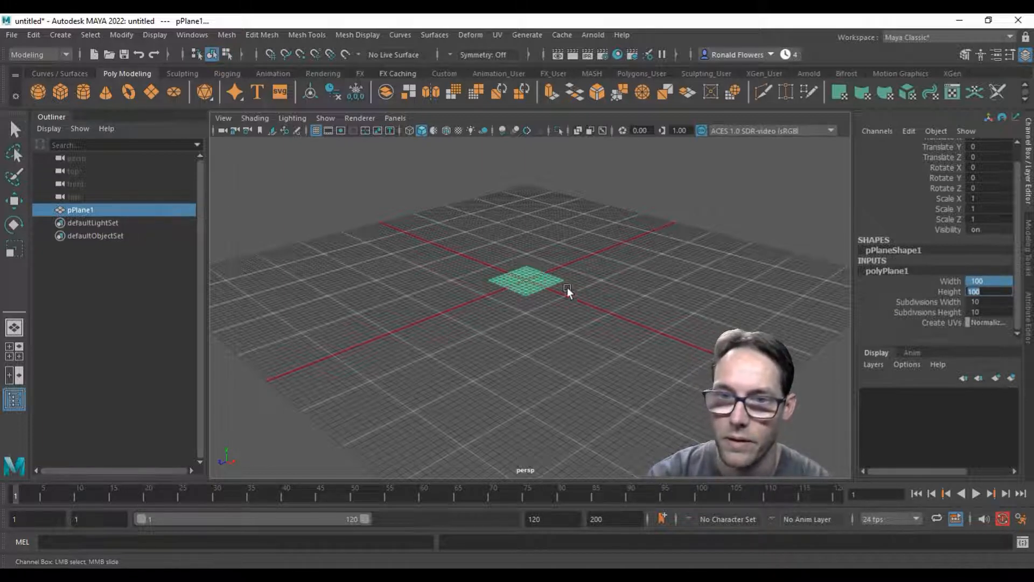
# Reduce the plane's Subdivisions Width and Subdivisions Height to 1
pyautogui.scroll(6, 567, 291)
pyautogui.keyDown('alt'); pyautogui.moveTo(616, 224); pyautogui.dragTo(576, 309, button='middle'); pyautogui.keyUp('alt')
pyautogui.keyDown('alt'); pyautogui.moveTo(577, 309); pyautogui.dragTo(481, 353); pyautogui.keyUp('alt')
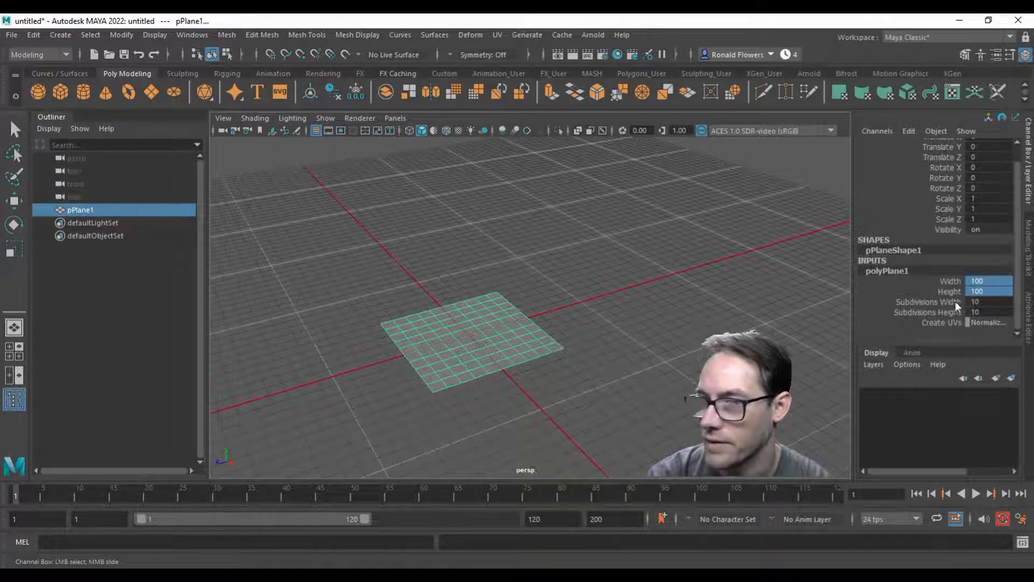
pyautogui.click(917, 305)
pyautogui.click(925, 314)
pyautogui.click(988, 305)
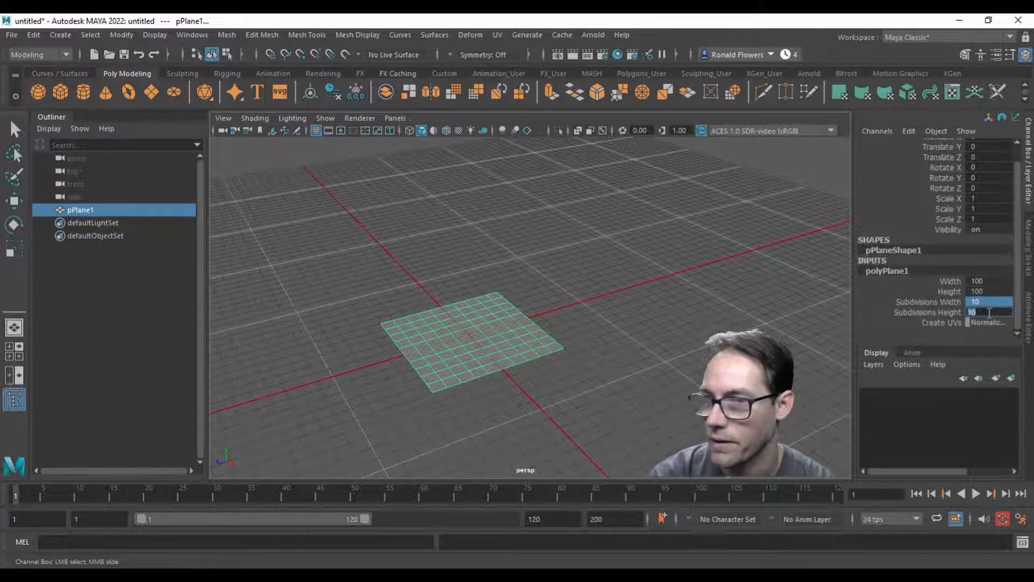
pyautogui.press('Return')
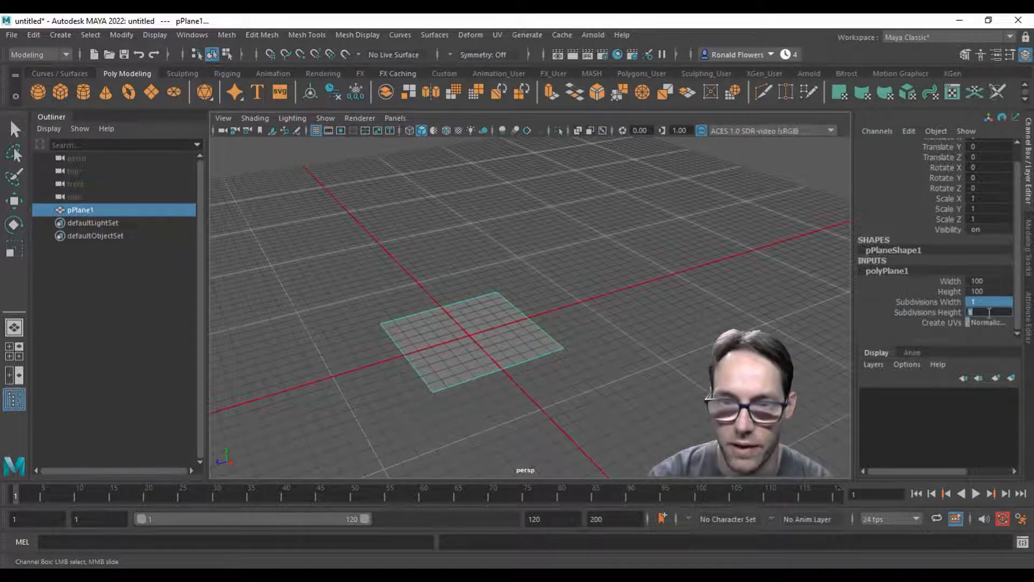
# Lower the plane just below the grid by setting its Translate Y to -1
pyautogui.click(461, 358)
pyautogui.keyDown('alt'); pyautogui.moveTo(421, 375); pyautogui.dragTo(523, 320); pyautogui.keyUp('alt')
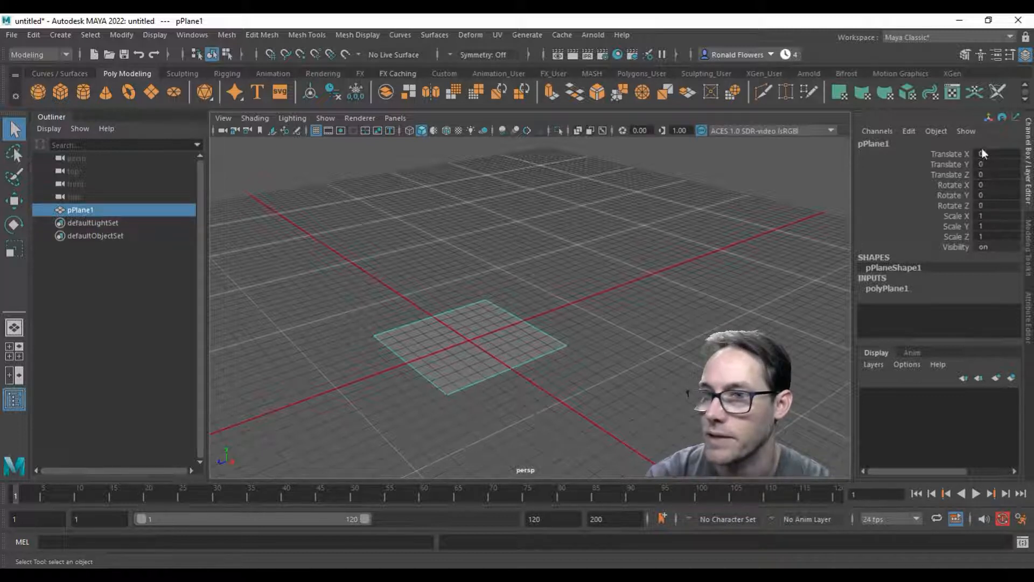
pyautogui.press('w')
pyautogui.click(943, 162)
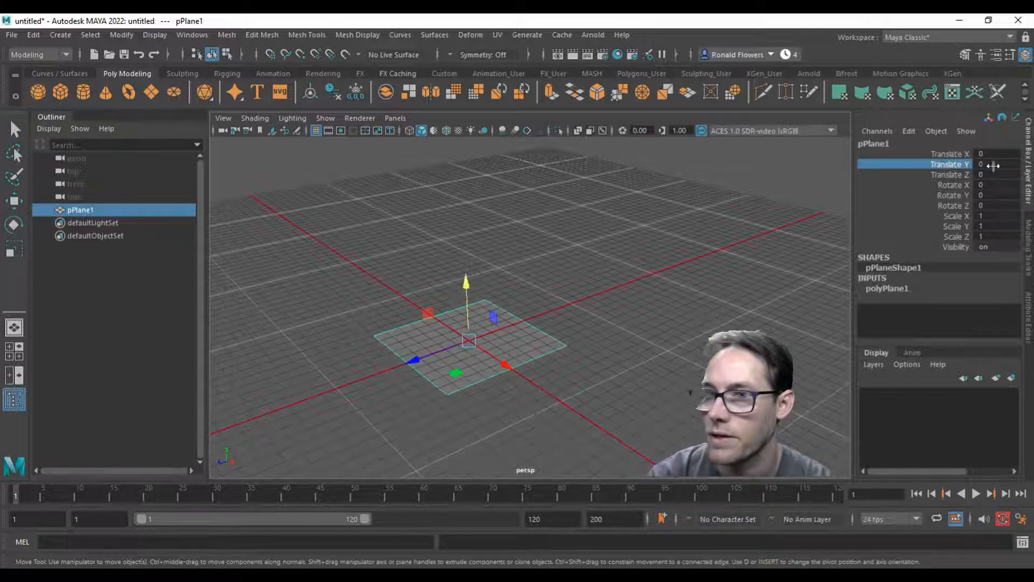
pyautogui.click(993, 164)
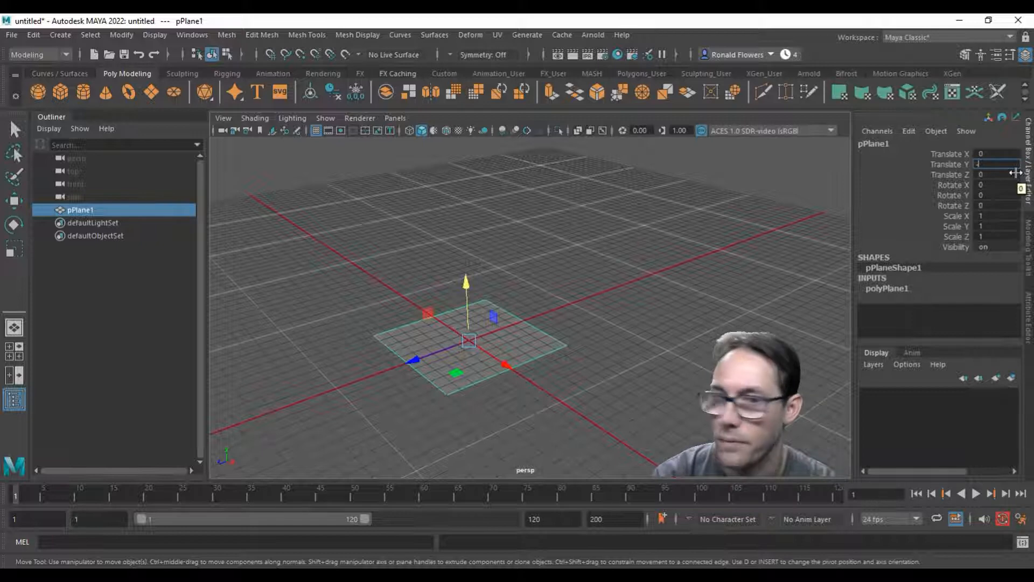
pyautogui.write('-1')
pyautogui.press('Return')
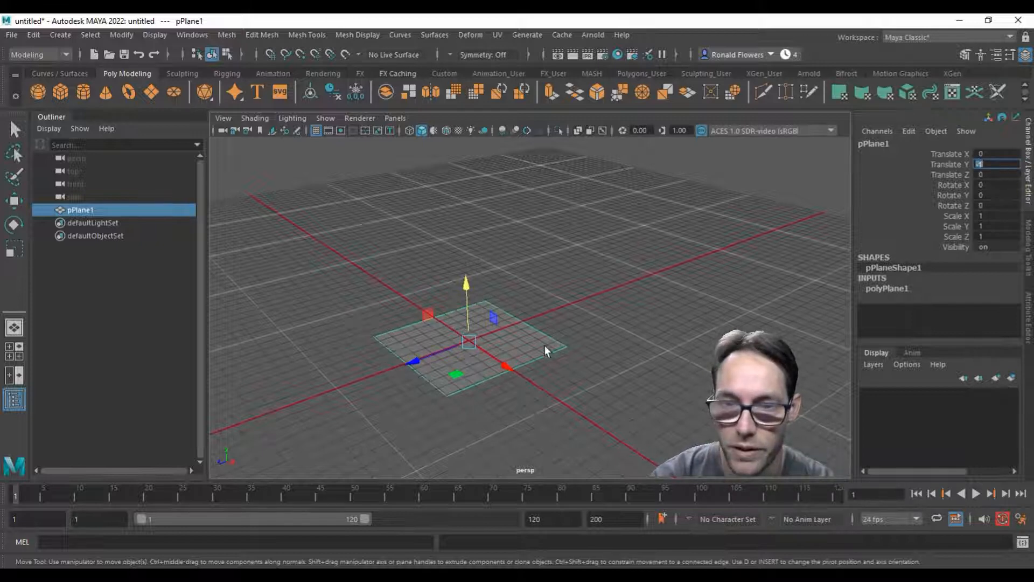
pyautogui.keyDown('alt'); pyautogui.moveTo(572, 398); pyautogui.dragTo(617, 314); pyautogui.keyUp('alt')
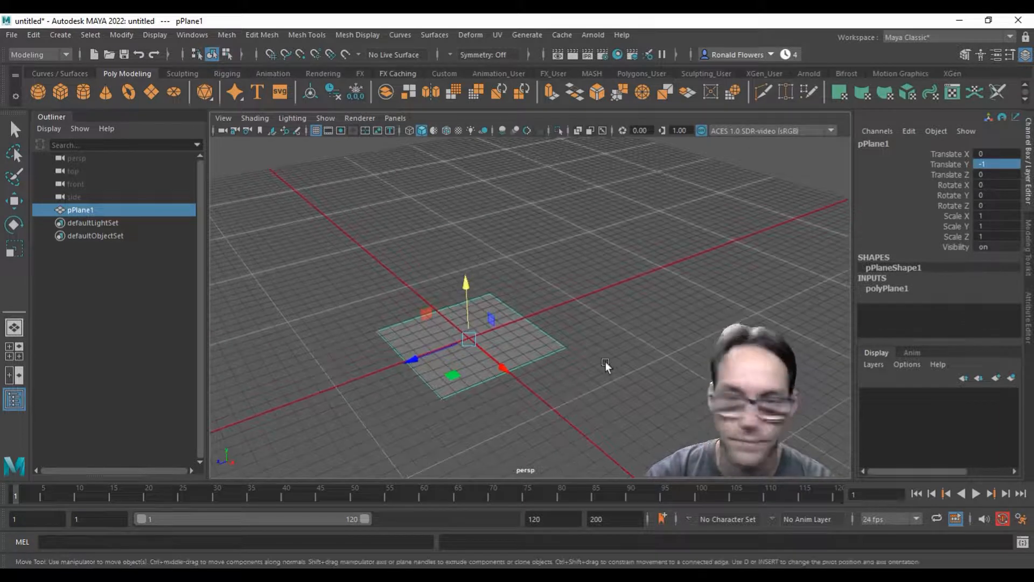
pyautogui.press('q')
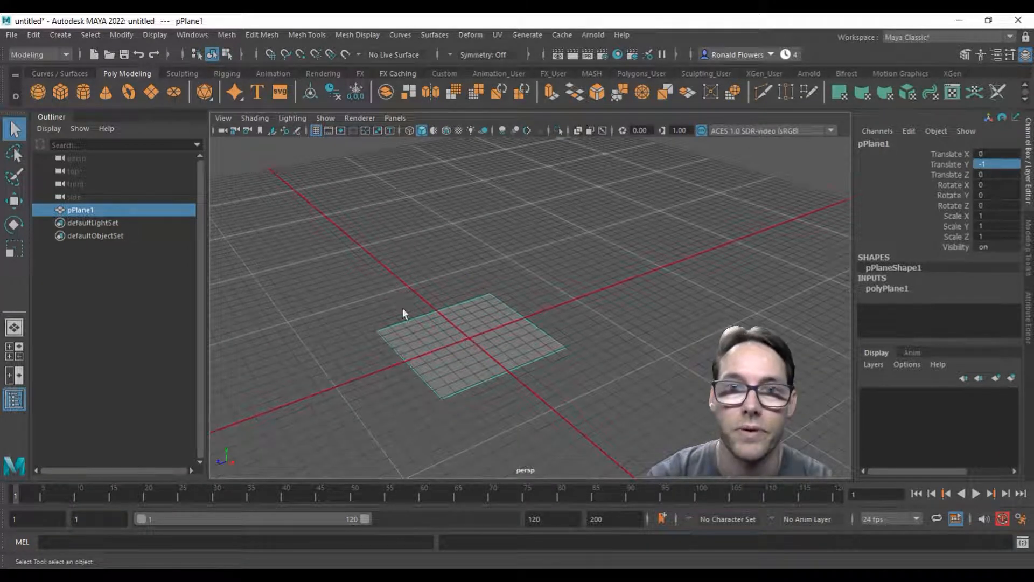
# Assign a new Lambert material to the plane and rename the material Shapes
pyautogui.click(327, 73)
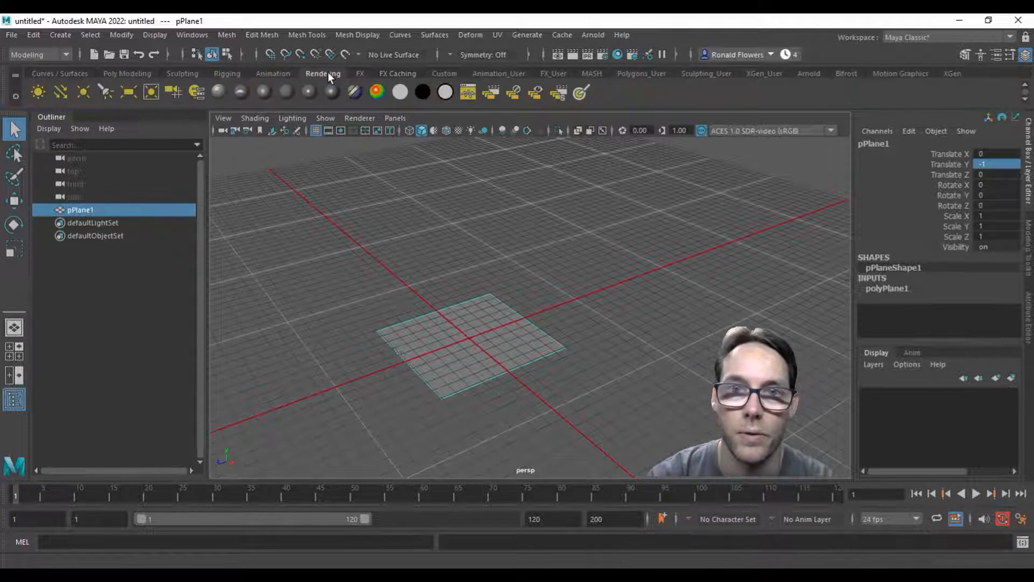
pyautogui.click(290, 93)
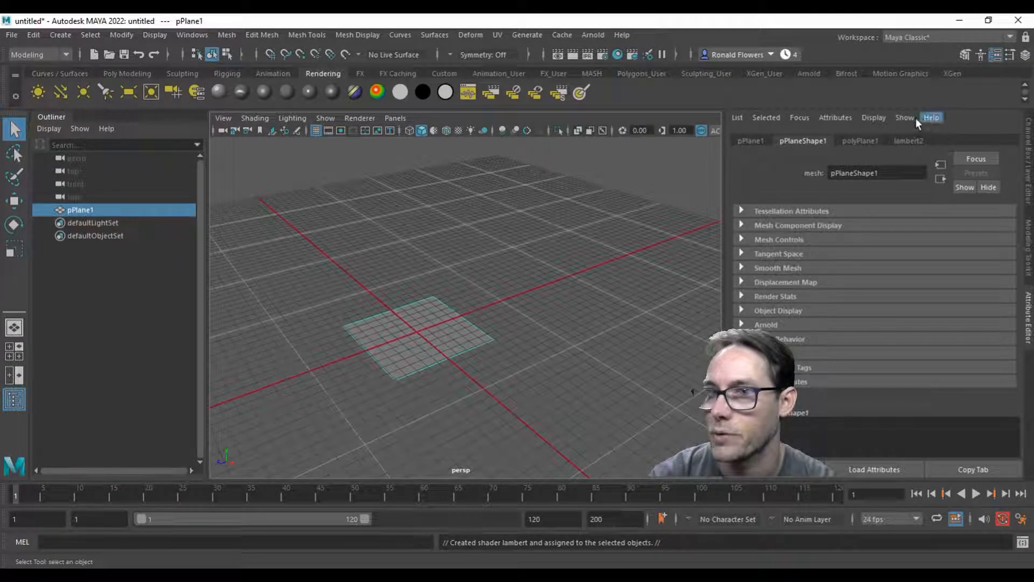
pyautogui.click(915, 141)
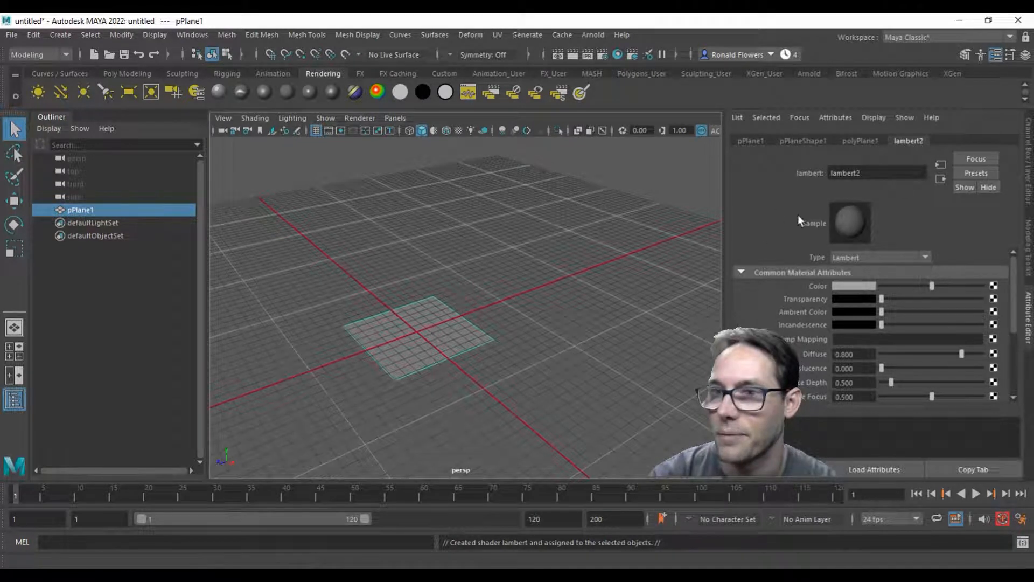
pyautogui.doubleClick(862, 172)
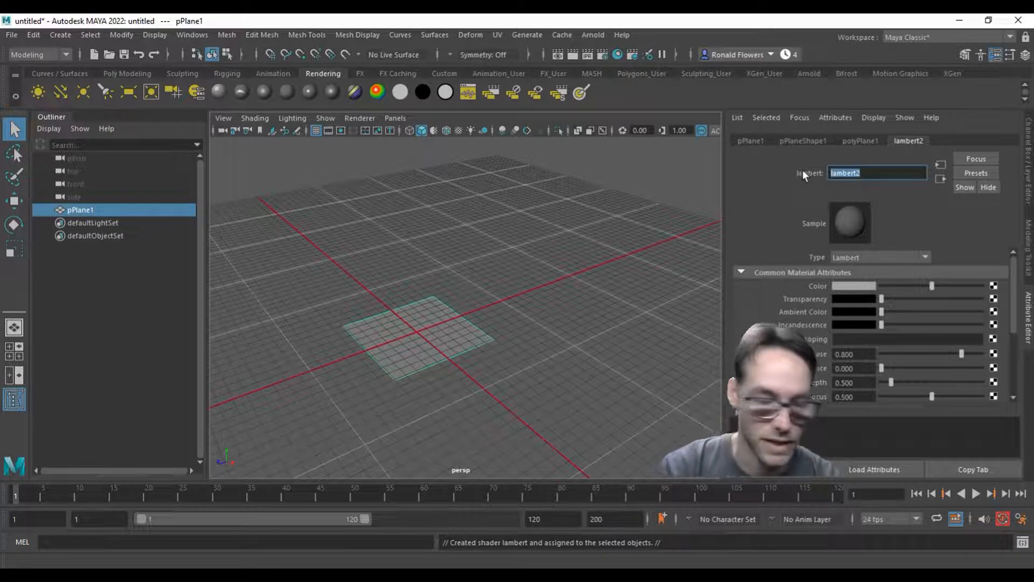
pyautogui.write('Shapes')
pyautogui.press('Return')
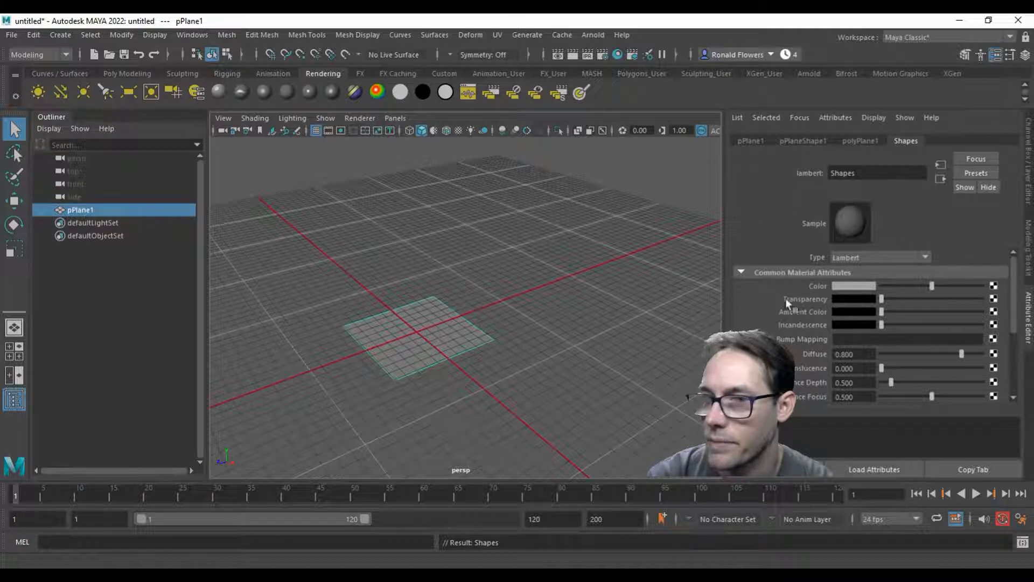
pyautogui.click(994, 286)
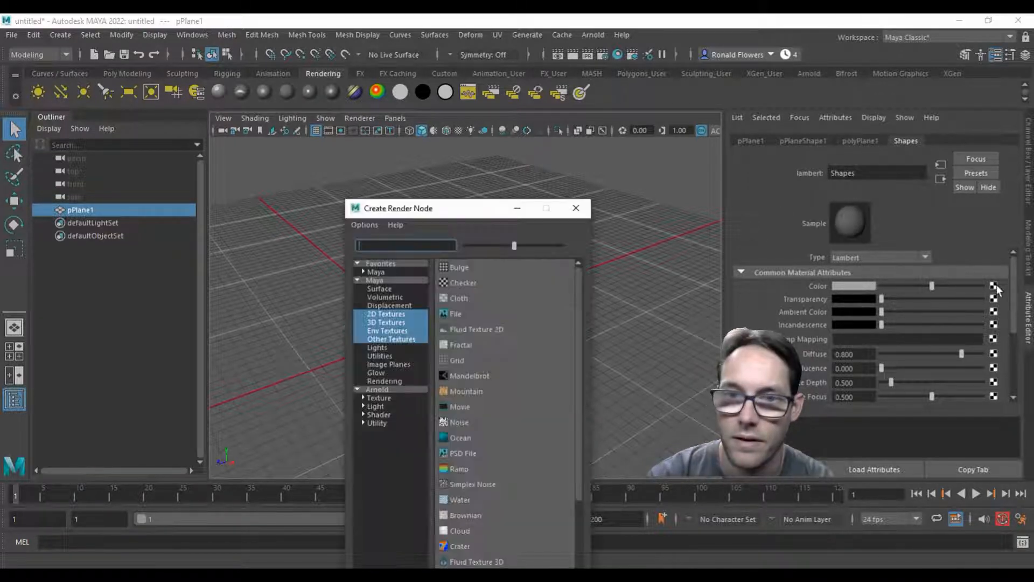
pyautogui.moveTo(473, 210); pyautogui.dragTo(473, 166)
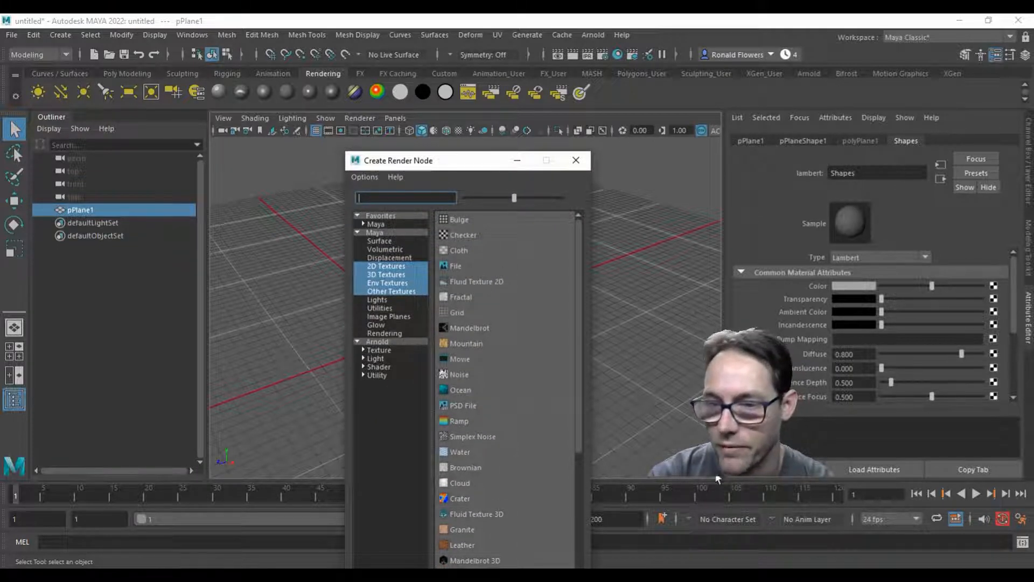
pyautogui.click(576, 161)
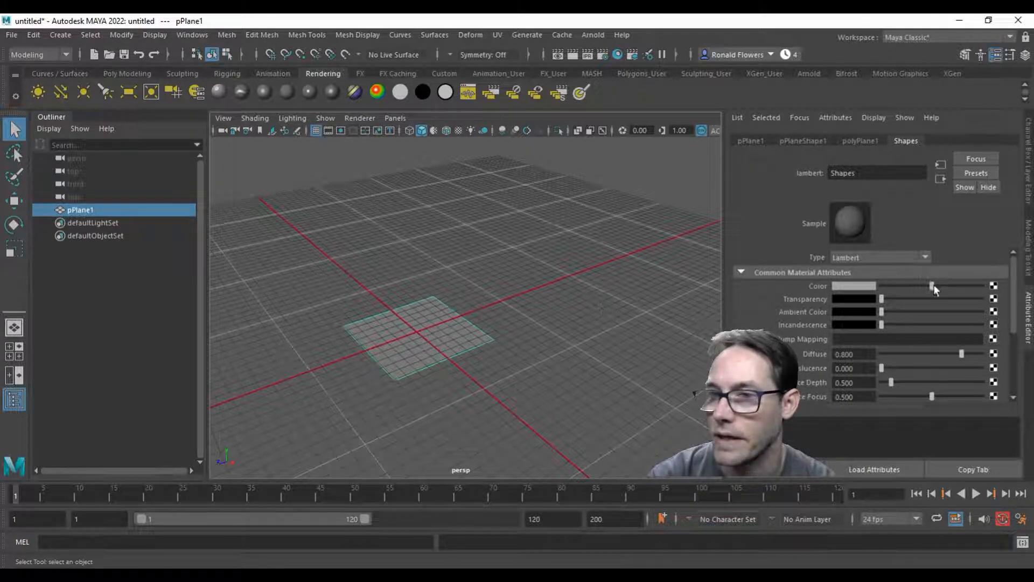
# Map the Desktop image Shapes.png as a File texture to the material's color and show textures in the perspective view
pyautogui.click(994, 286)
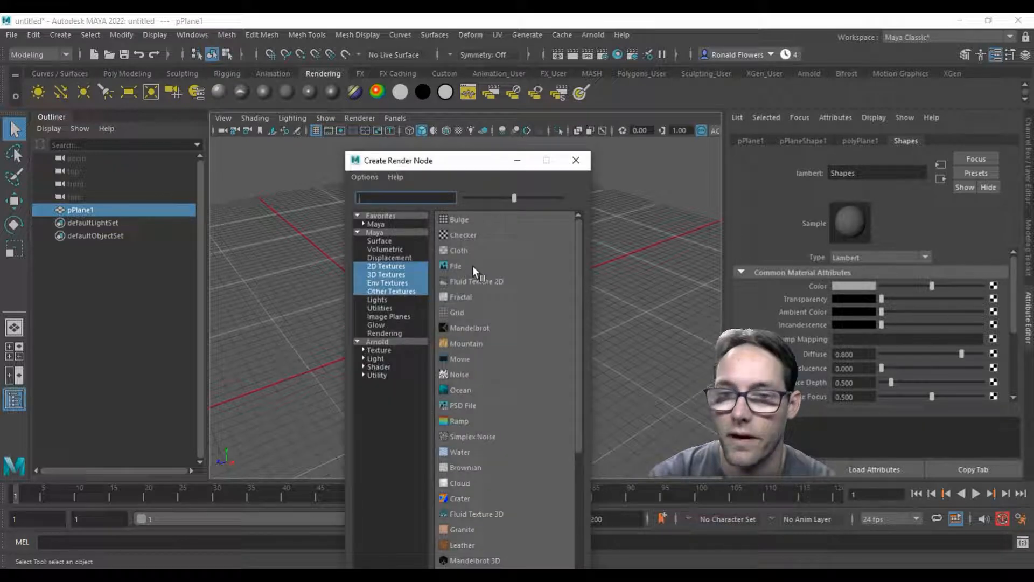
pyautogui.click(473, 266)
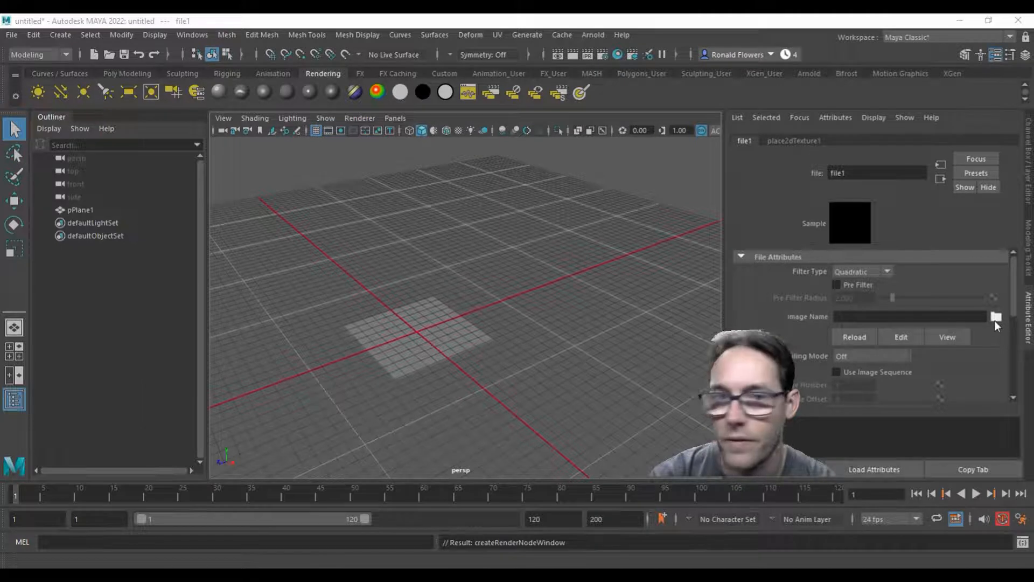
pyautogui.click(995, 318)
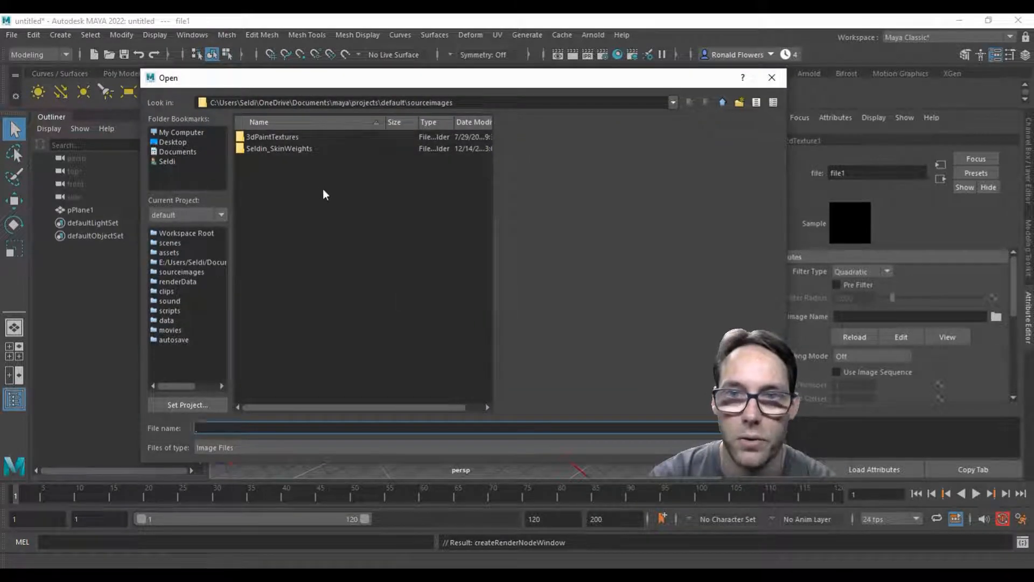
pyautogui.click(175, 143)
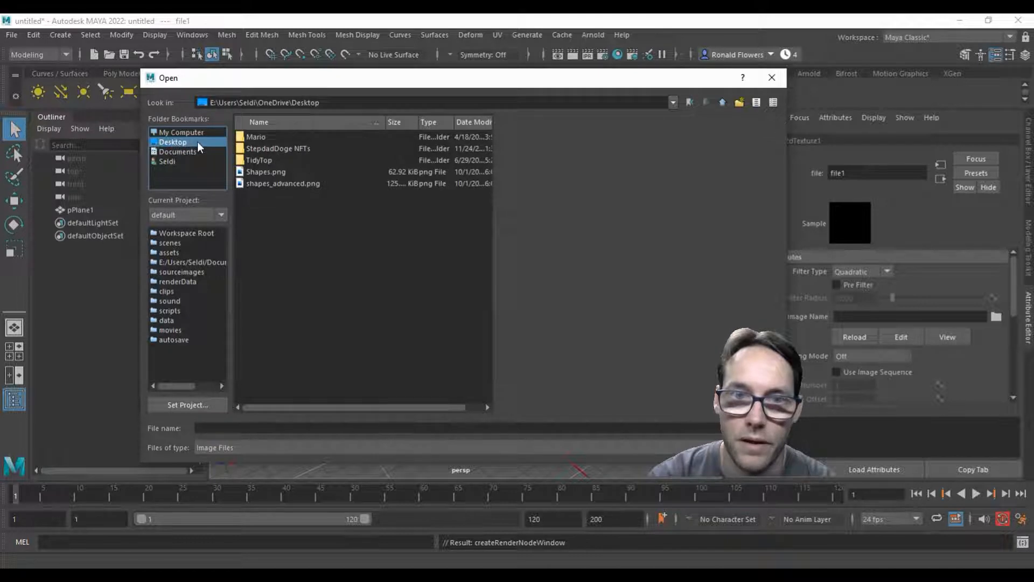
pyautogui.click(277, 171)
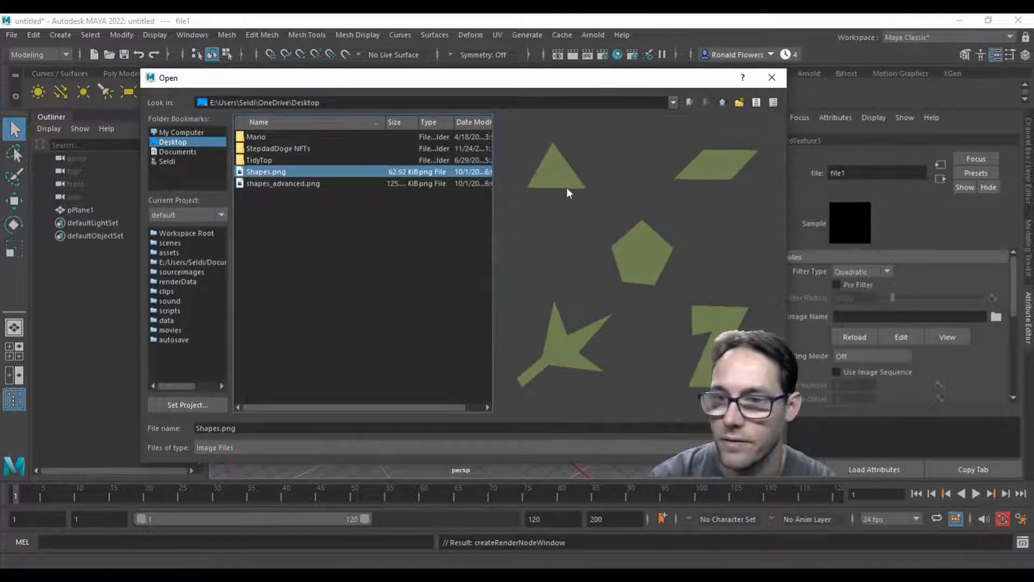
pyautogui.click(753, 428)
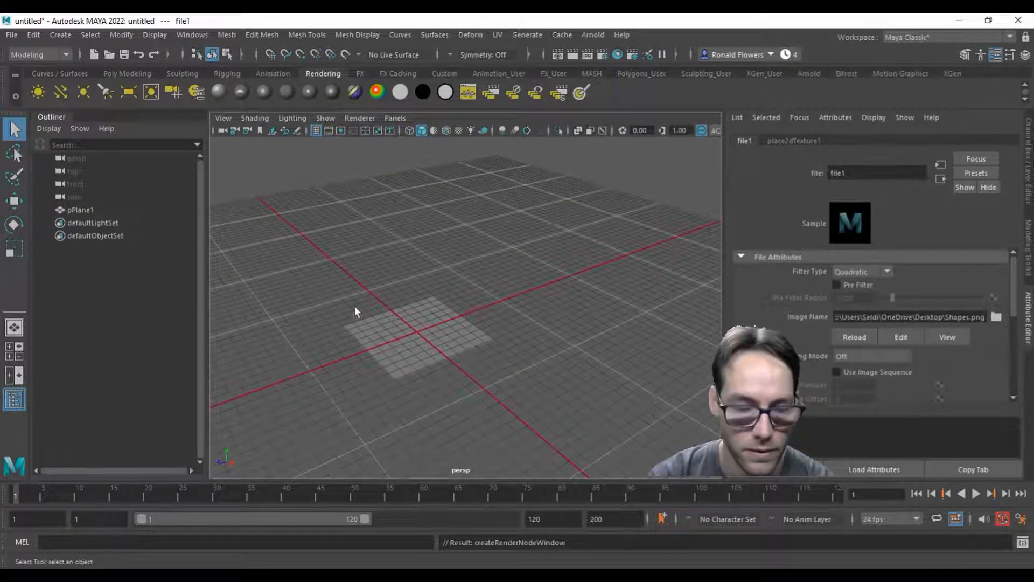
pyautogui.press('6')
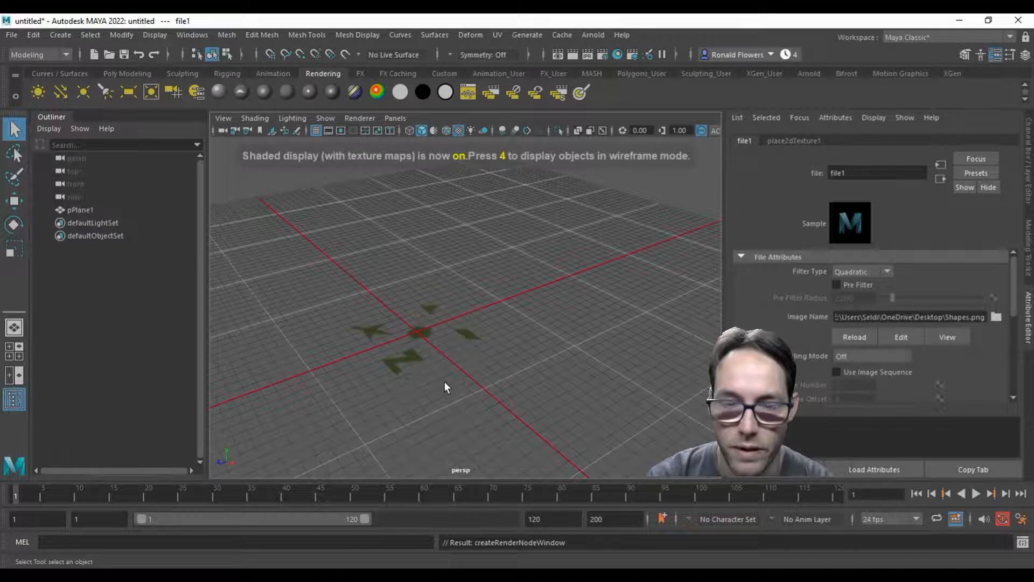
pyautogui.keyDown('alt'); pyautogui.moveTo(351, 360); pyautogui.dragTo(461, 370); pyautogui.keyUp('alt')
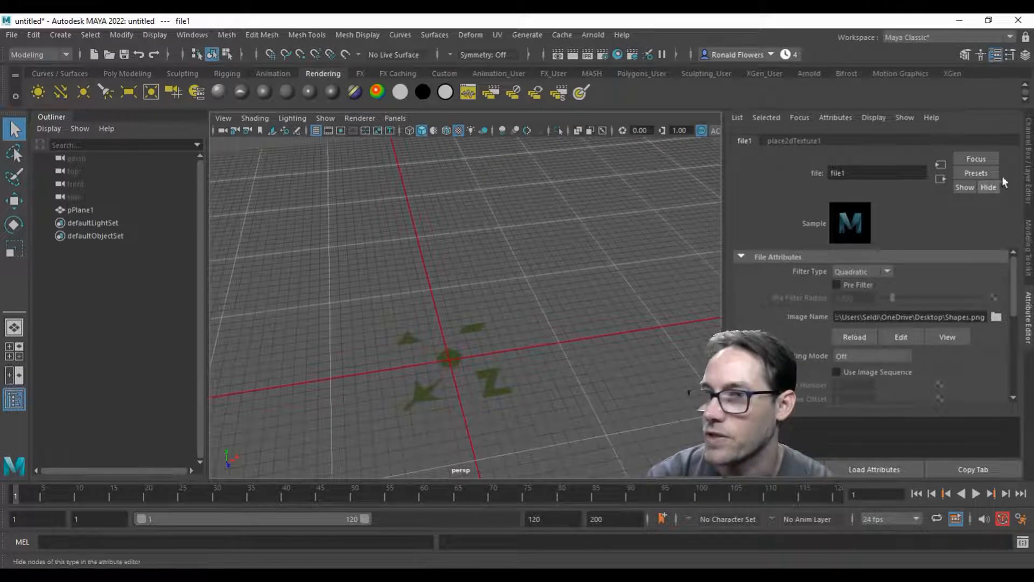
# Select the textured reference plane and create a display layer from it
pyautogui.click(1026, 196)
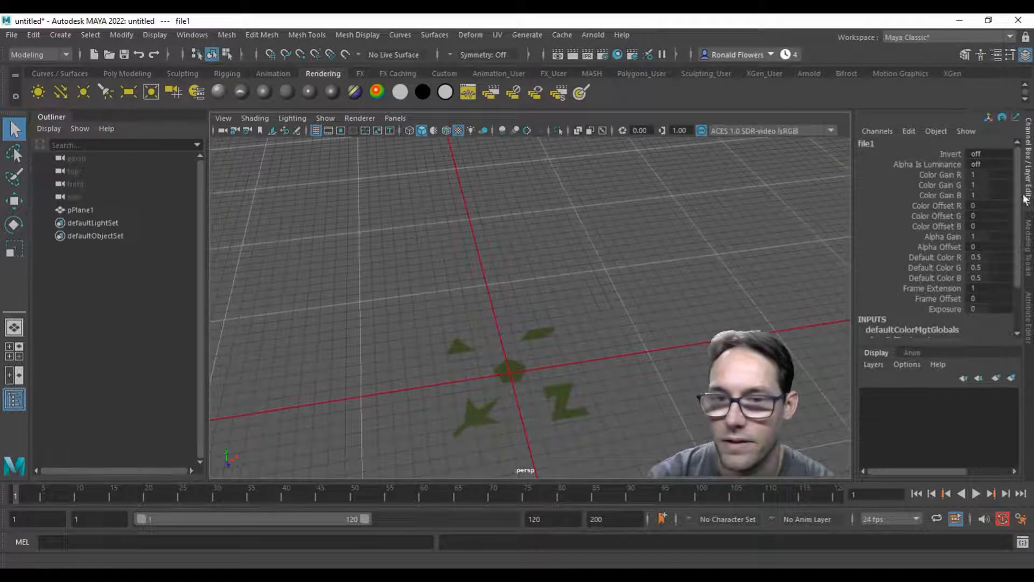
pyautogui.click(535, 386)
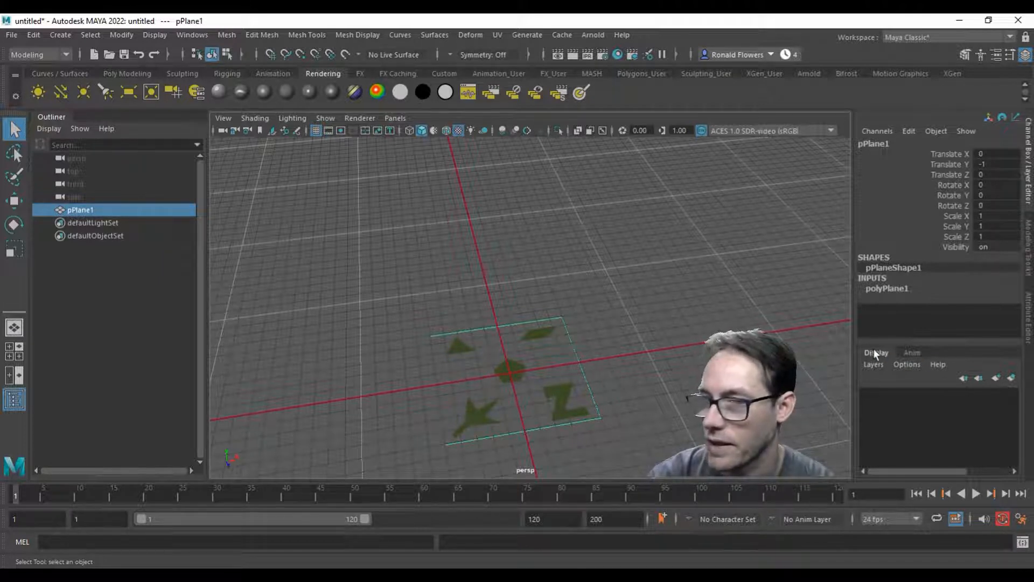
pyautogui.click(868, 365)
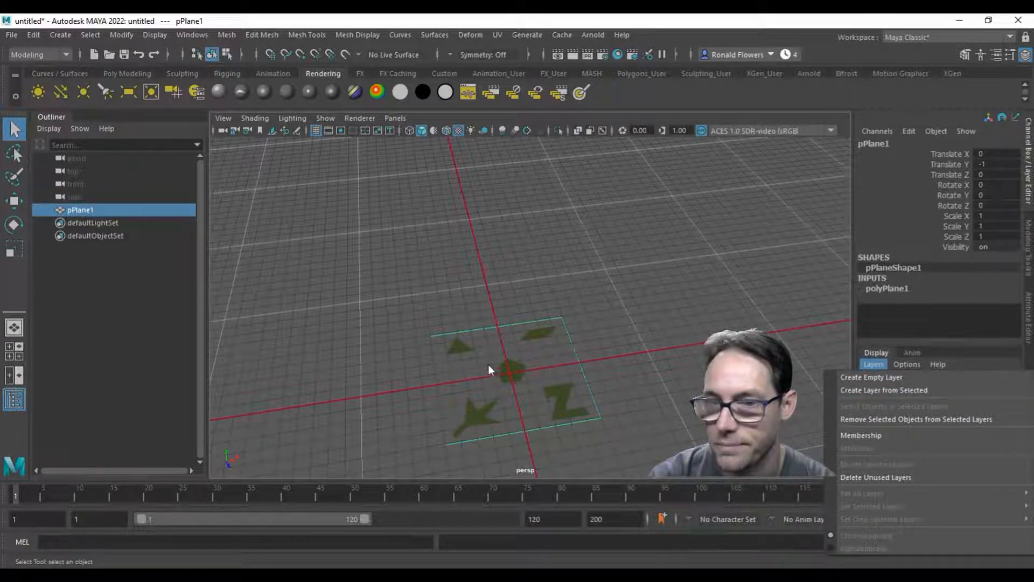
pyautogui.click(892, 389)
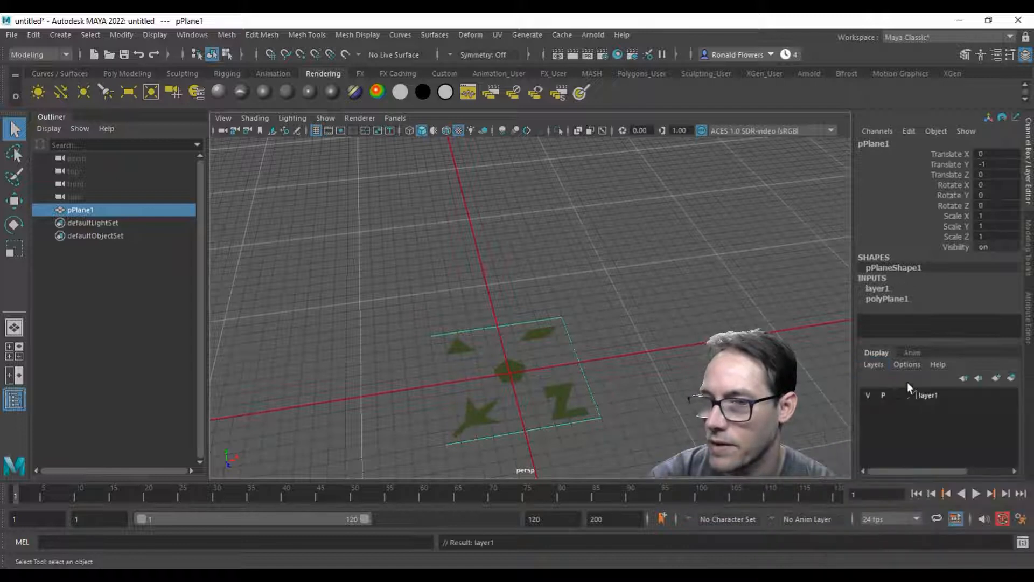
# Toggle the layer's visibility off and on, set it to Reference mode, and test that the plane cannot be selected
pyautogui.click(867, 396)
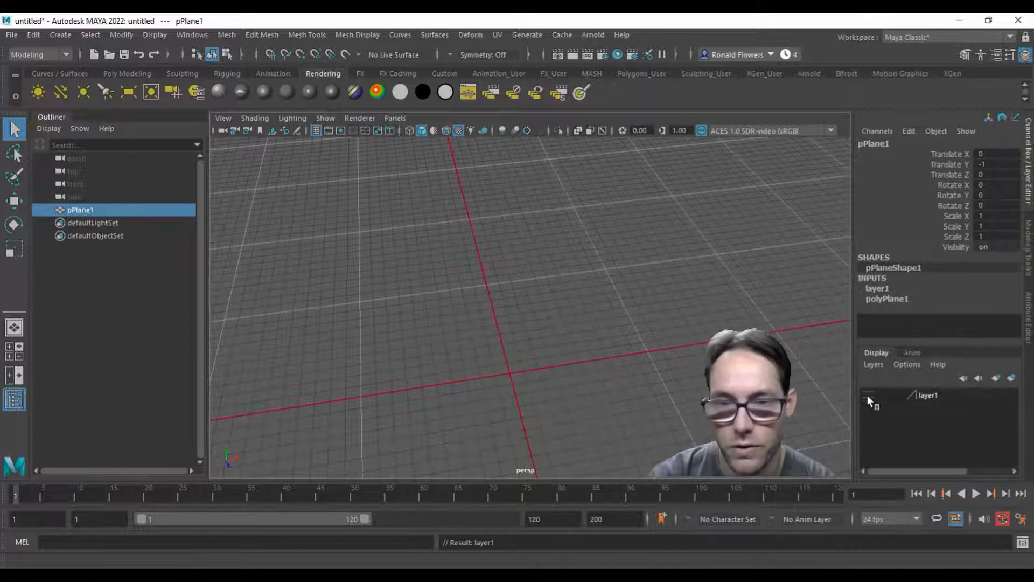
pyautogui.click(867, 396)
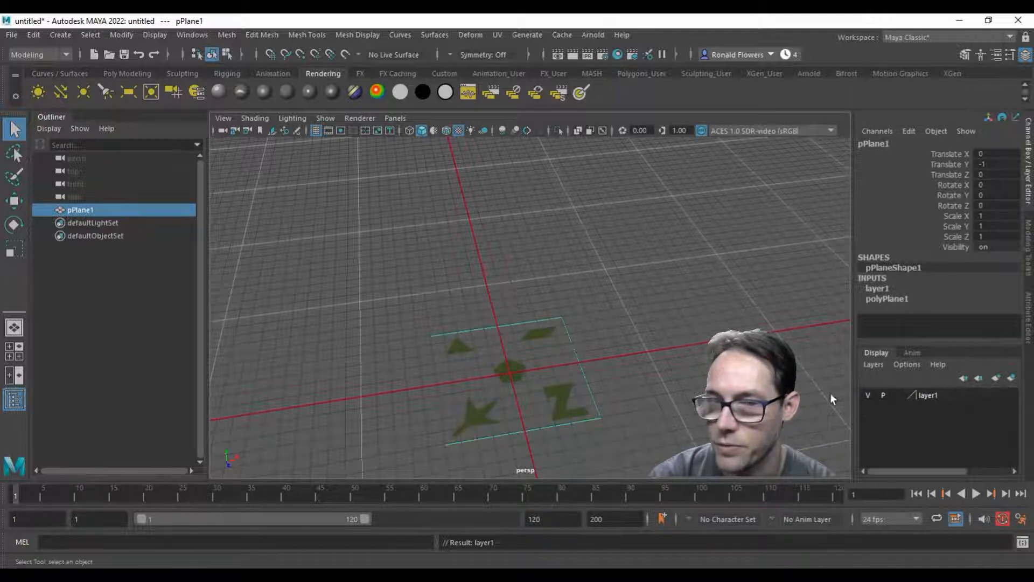
pyautogui.click(900, 395)
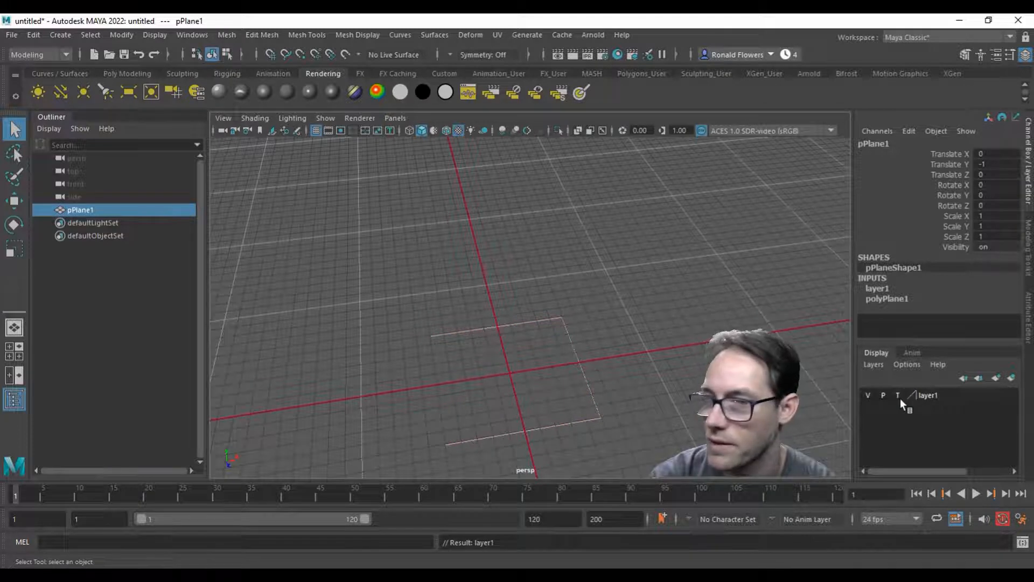
pyautogui.click(899, 396)
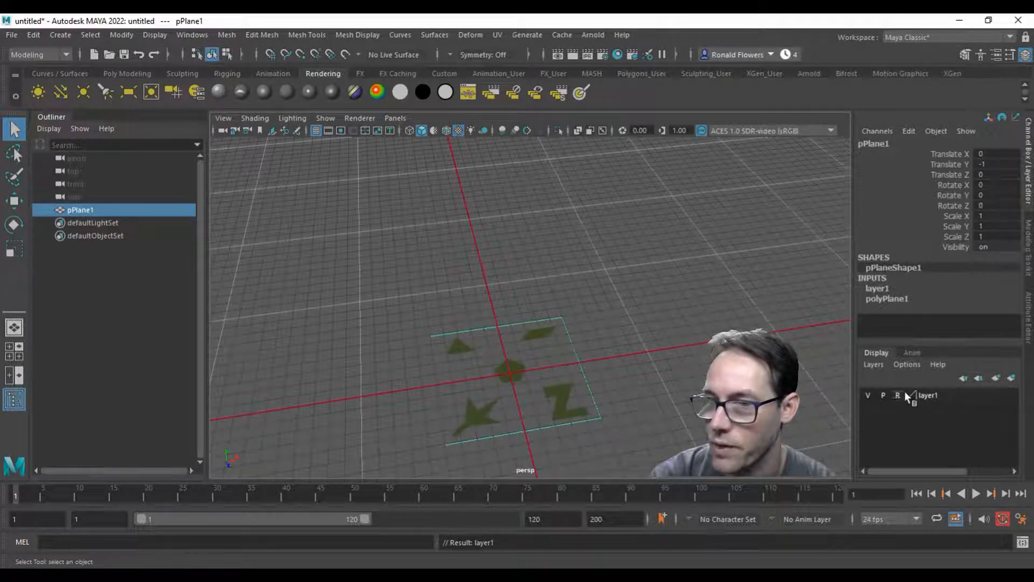
pyautogui.click(728, 306)
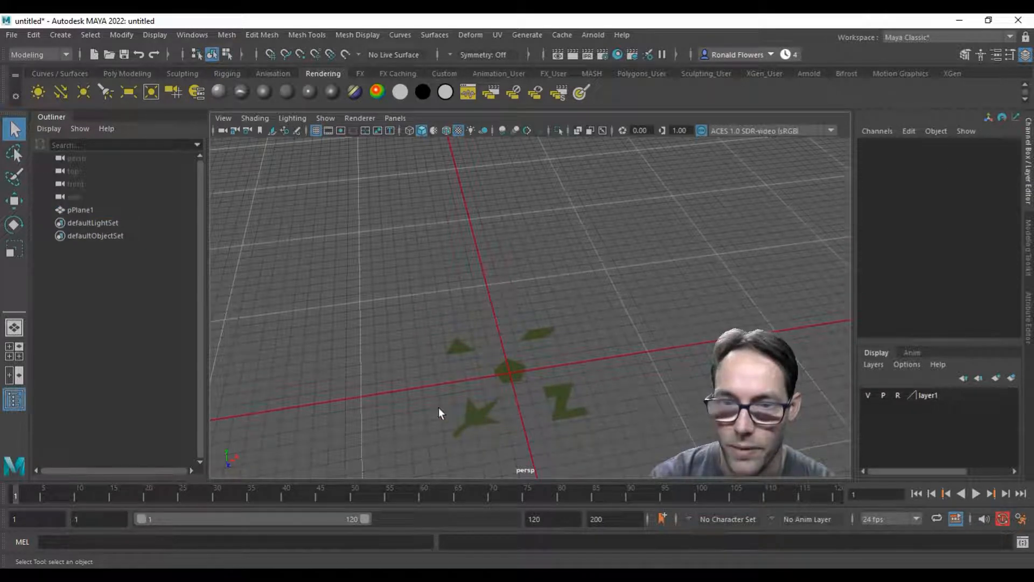
pyautogui.moveTo(576, 346); pyautogui.dragTo(504, 289)
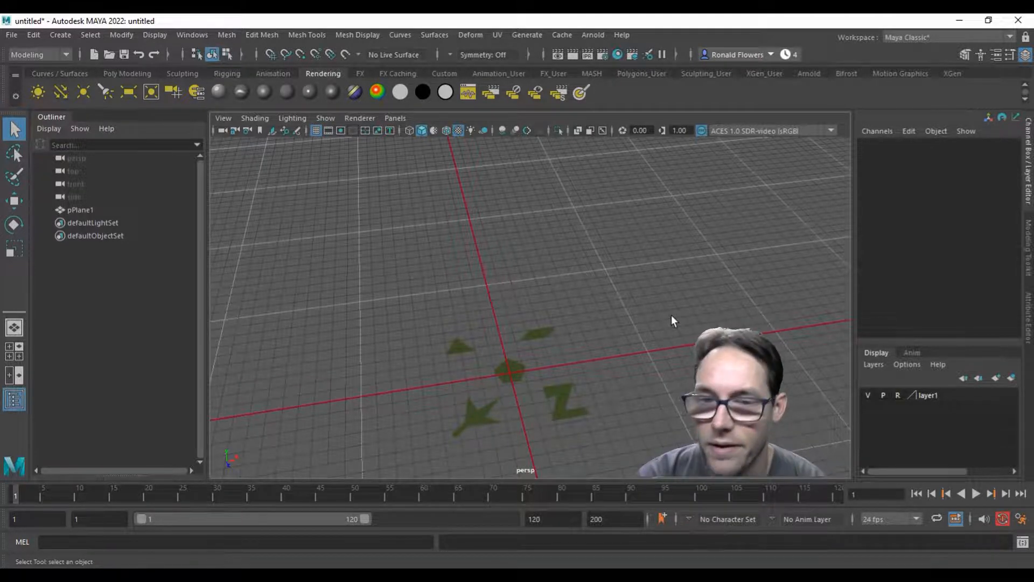
# Switch to the top view, frame the whole reference plane, and turn on textured display there
pyautogui.keyDown('alt'); pyautogui.moveTo(636, 407); pyautogui.dragTo(644, 387); pyautogui.keyUp('alt')
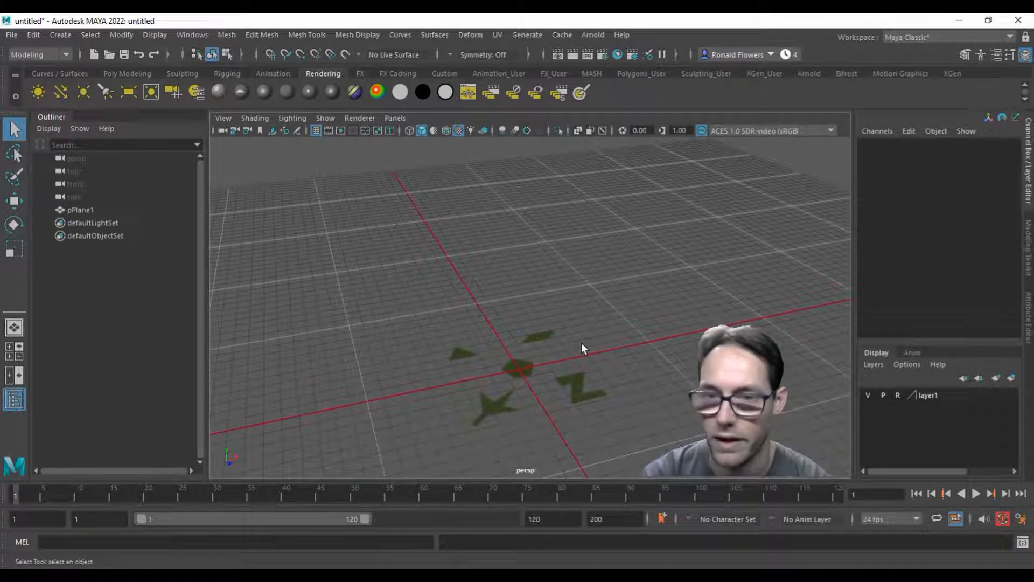
pyautogui.press('space')
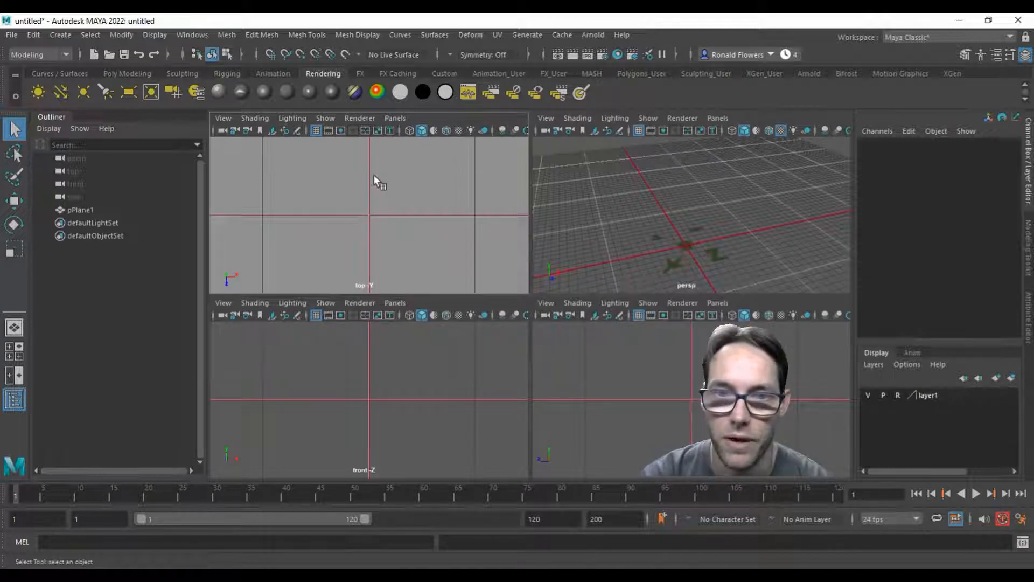
pyautogui.press('space')
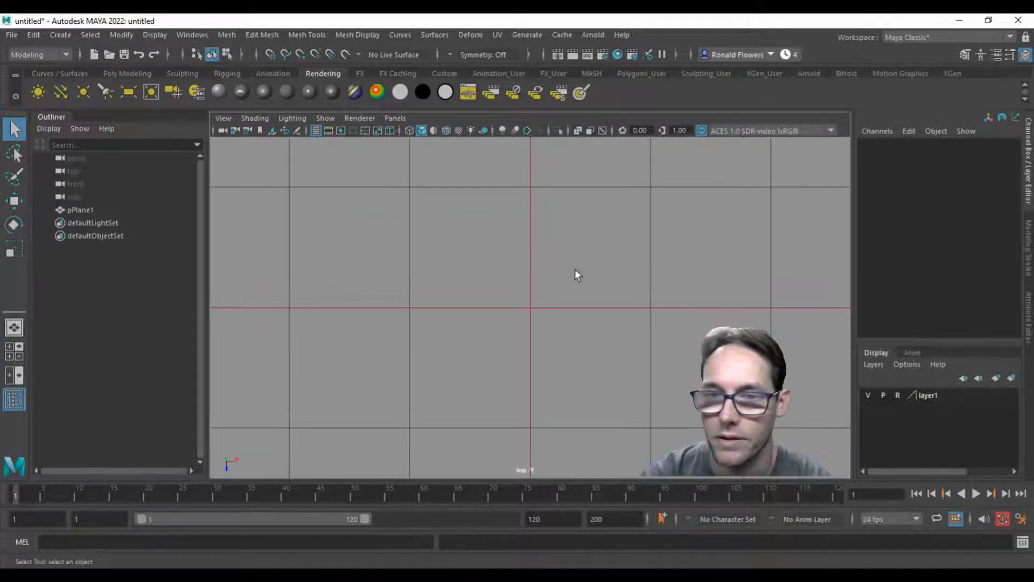
pyautogui.press('a')
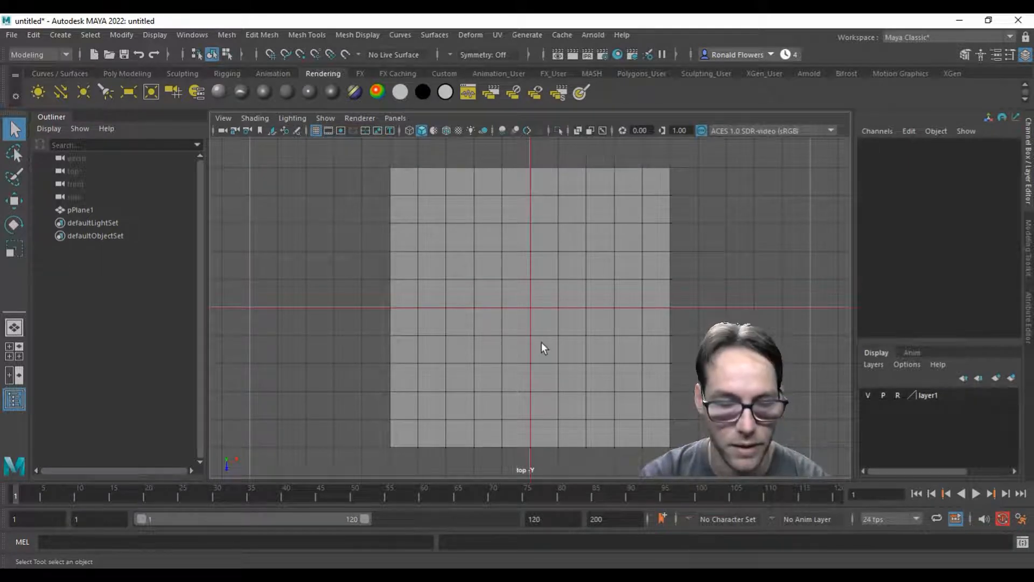
pyautogui.press('6')
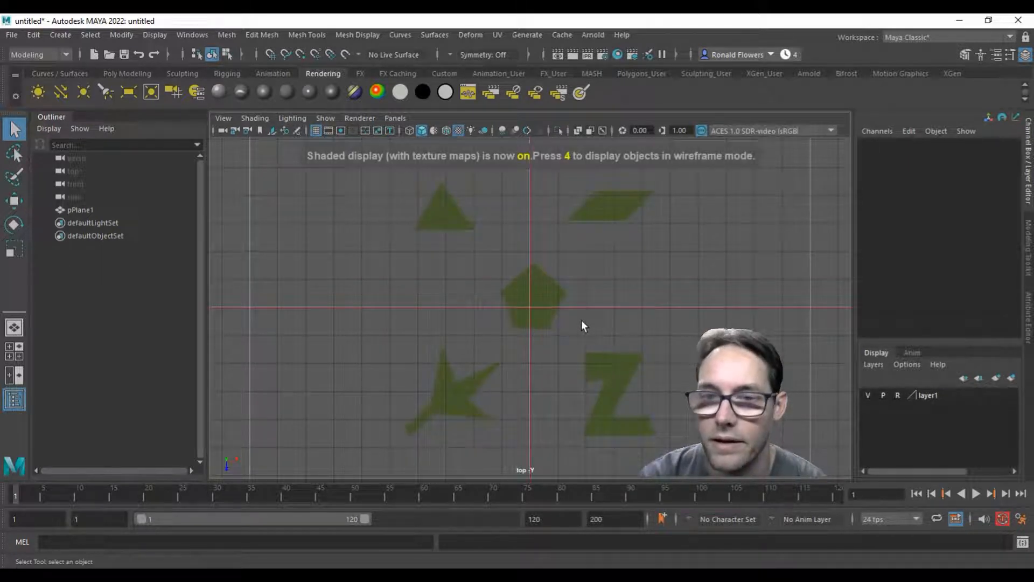
pyautogui.keyDown('alt'); pyautogui.moveTo(593, 305); pyautogui.dragTo(468, 298, button='middle'); pyautogui.keyUp('alt')
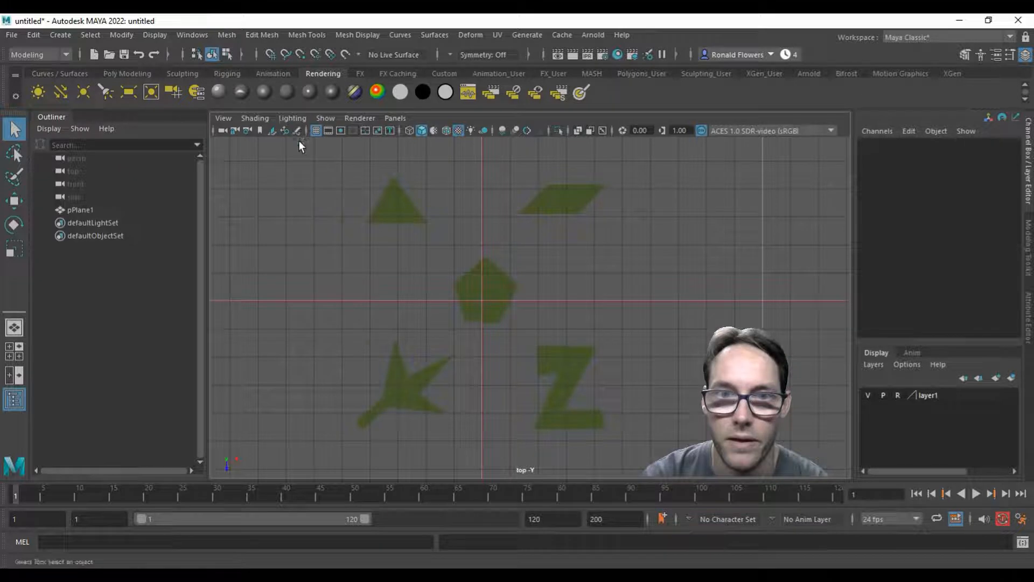
# Hide the grid so that the reference shapes are unobstructed in the top view
pyautogui.click(317, 131)
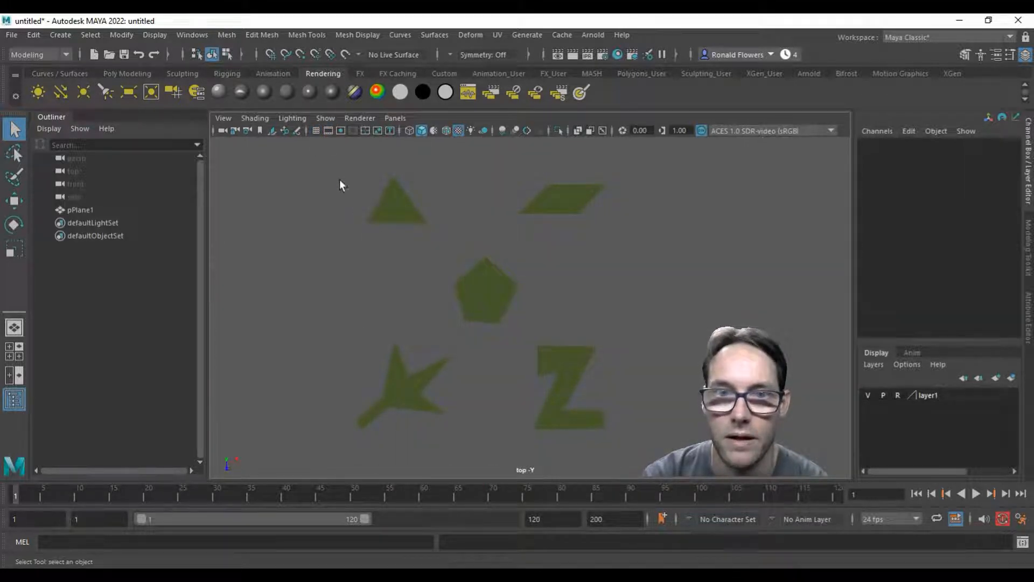
pyautogui.click(316, 131)
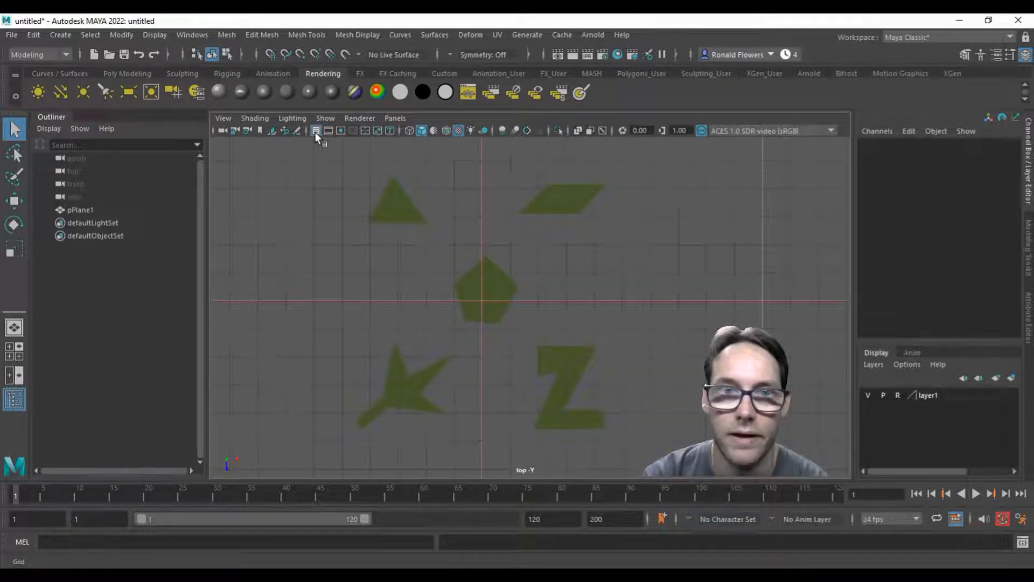
pyautogui.click(155, 34)
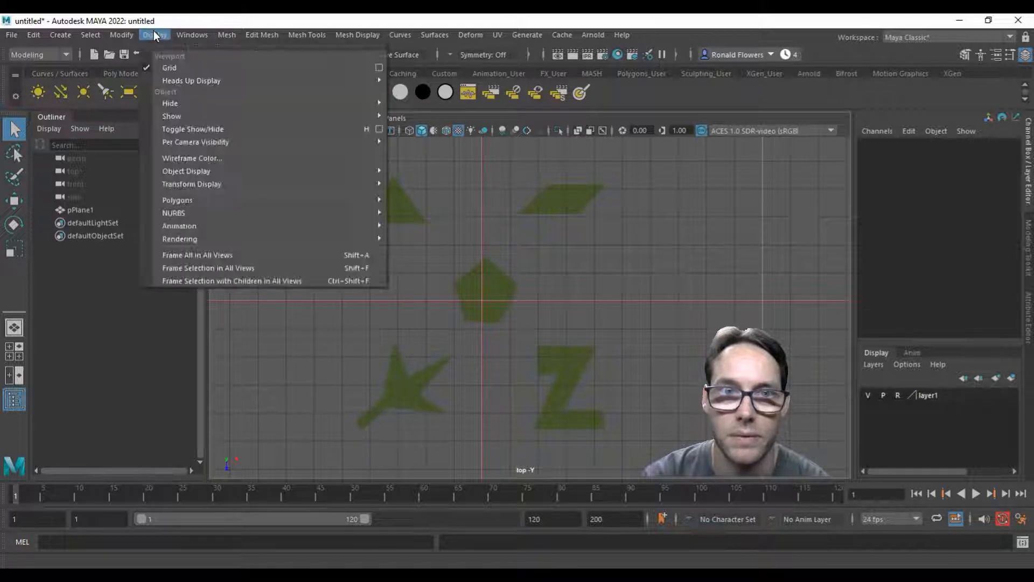
pyautogui.click(147, 66)
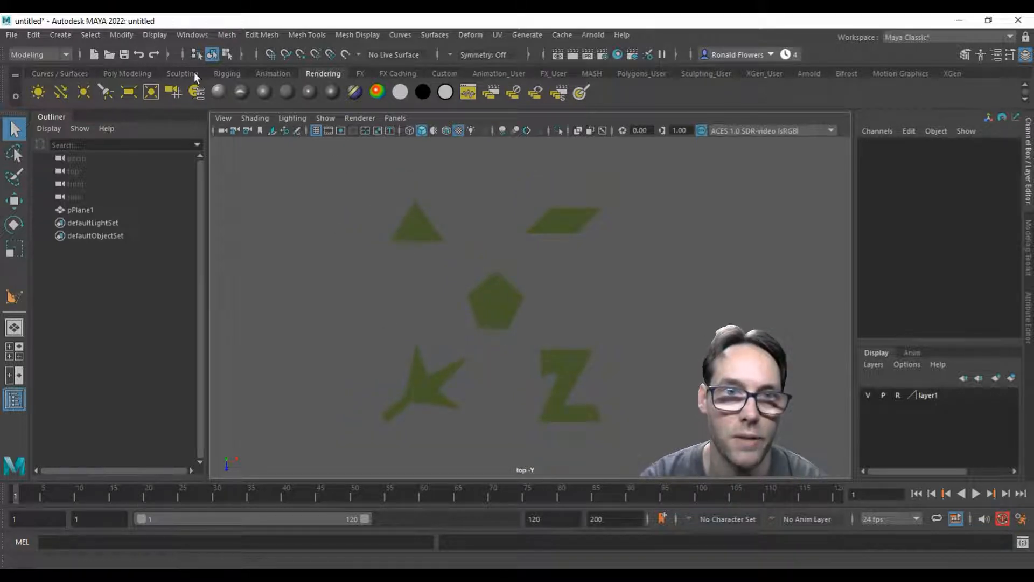
# Create a new polygon plane and set its width and height to 25
pyautogui.click(114, 73)
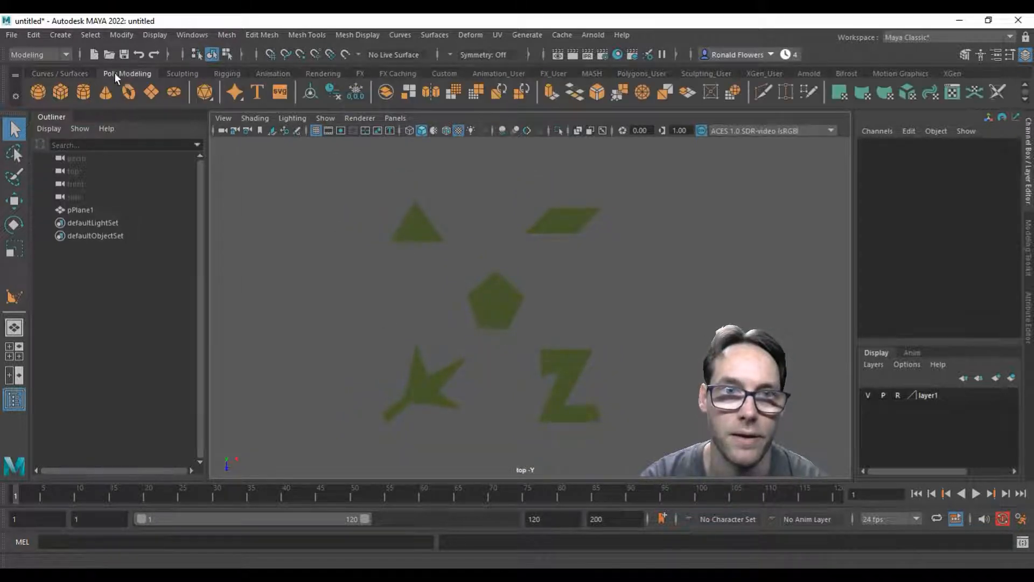
pyautogui.click(149, 90)
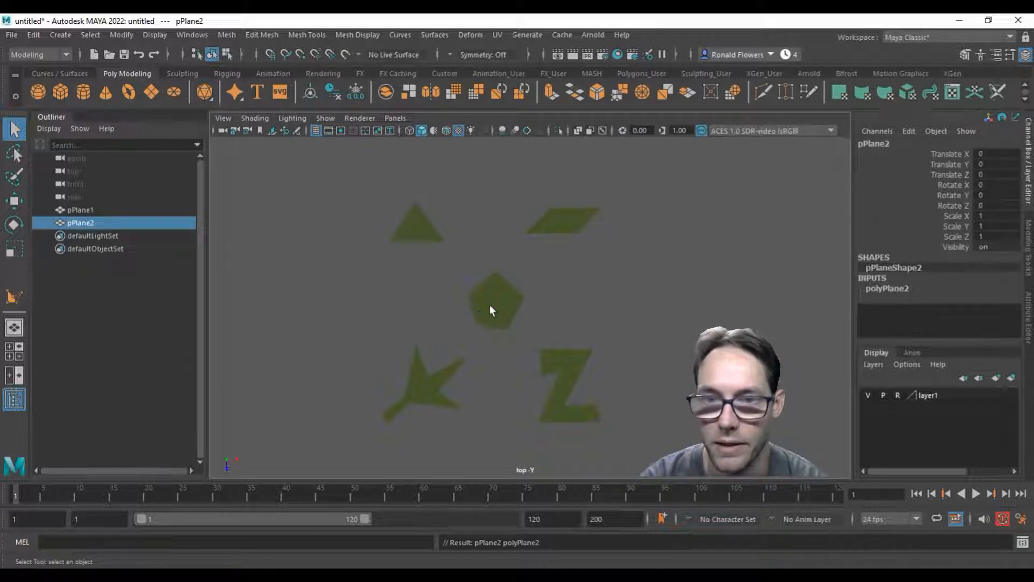
pyautogui.click(885, 290)
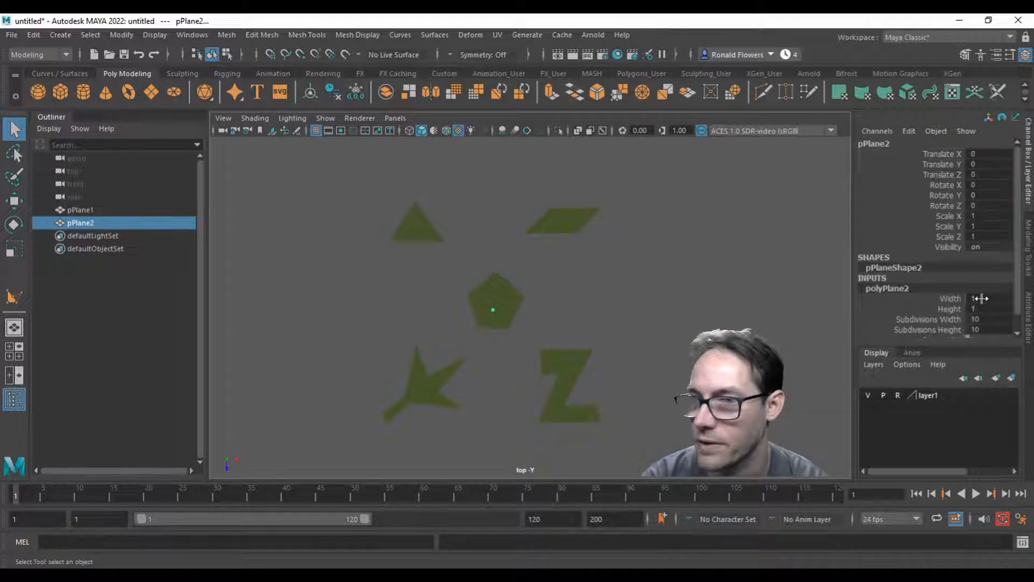
pyautogui.moveTo(975, 299); pyautogui.dragTo(983, 309)
pyautogui.write('25')
pyautogui.press('Return')
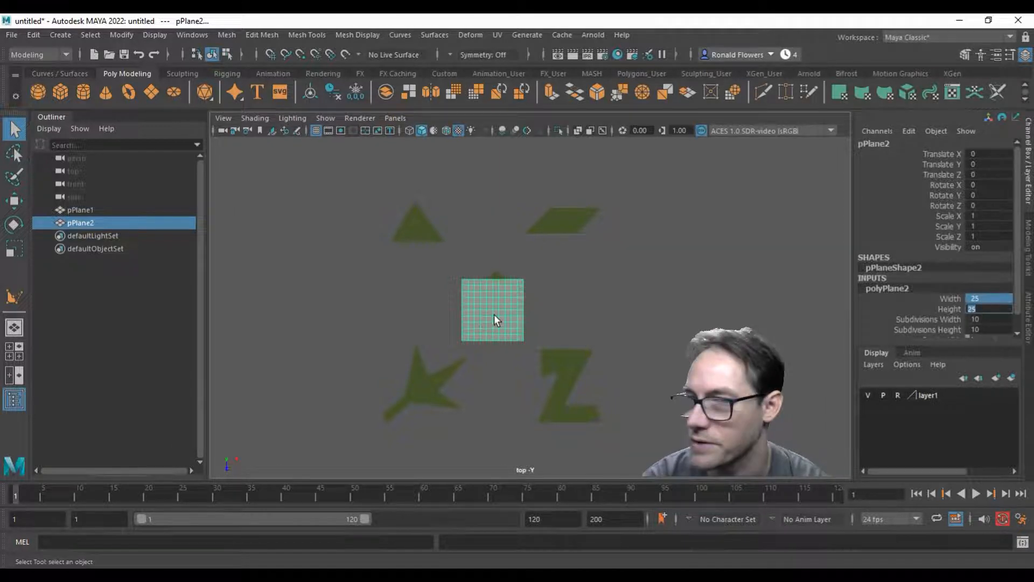
# Set the new plane's width and height subdivisions to 1
pyautogui.scroll(-1, 923, 304)
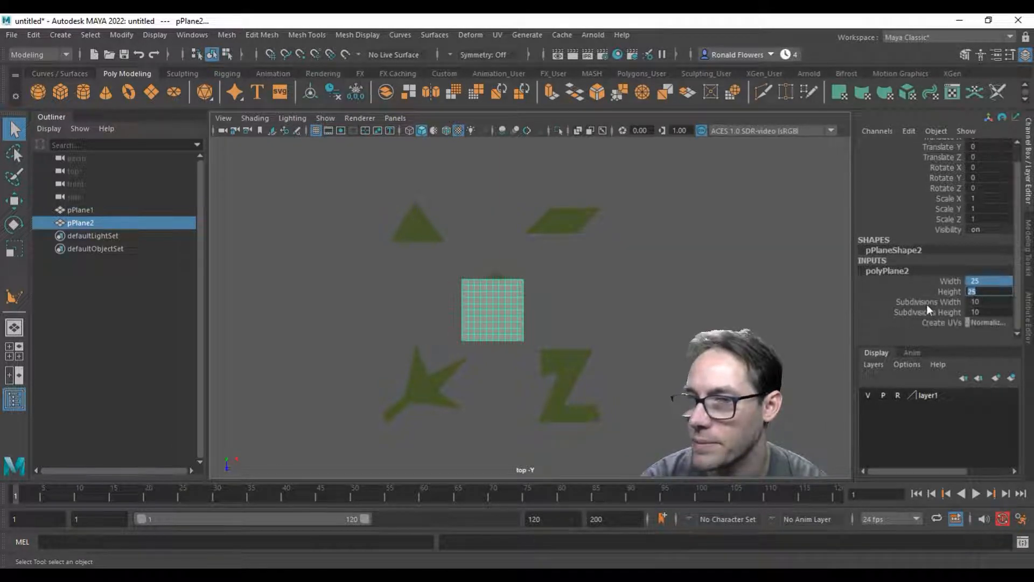
pyautogui.click(926, 302)
pyautogui.click(925, 306)
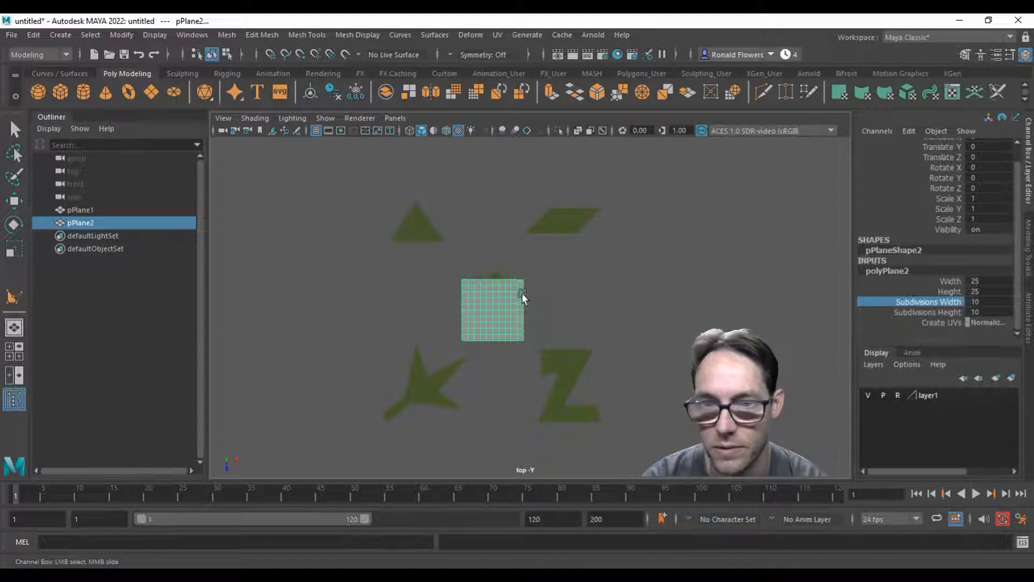
pyautogui.moveTo(989, 303); pyautogui.dragTo(989, 312)
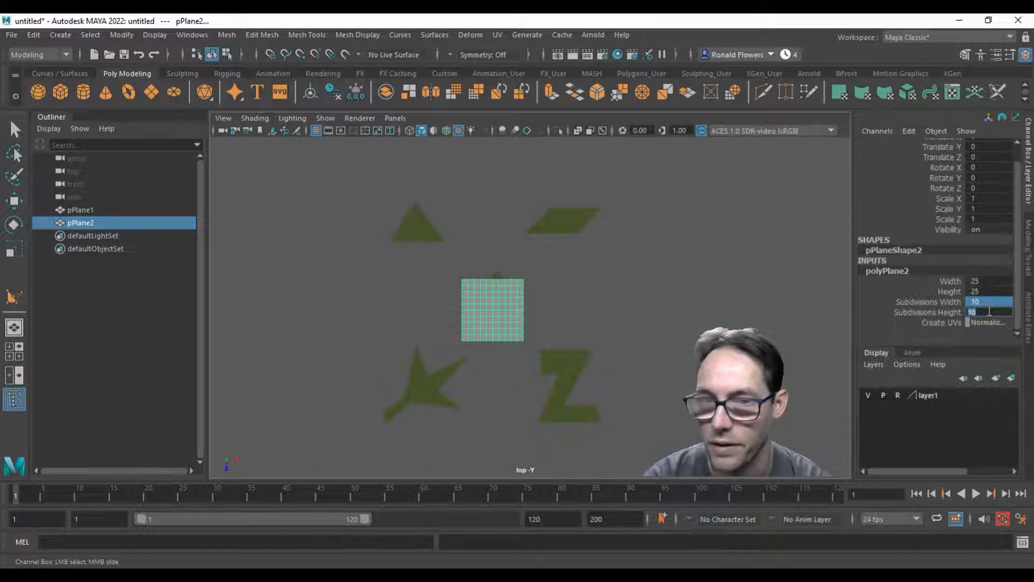
pyautogui.press('Return')
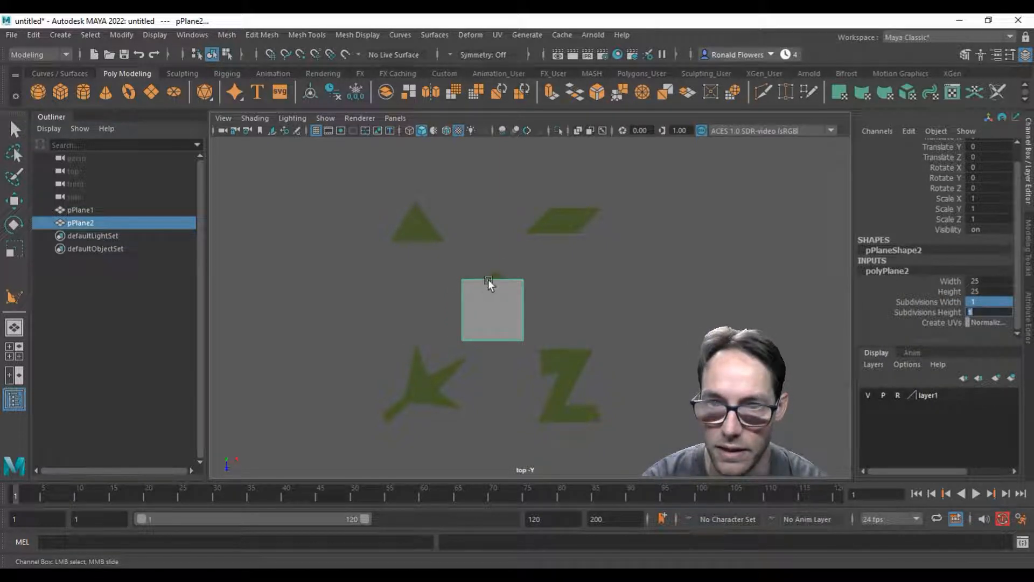
# Move the plane in the top view so that it covers the reference triangle
pyautogui.moveTo(490, 313); pyautogui.dragTo(493, 313)
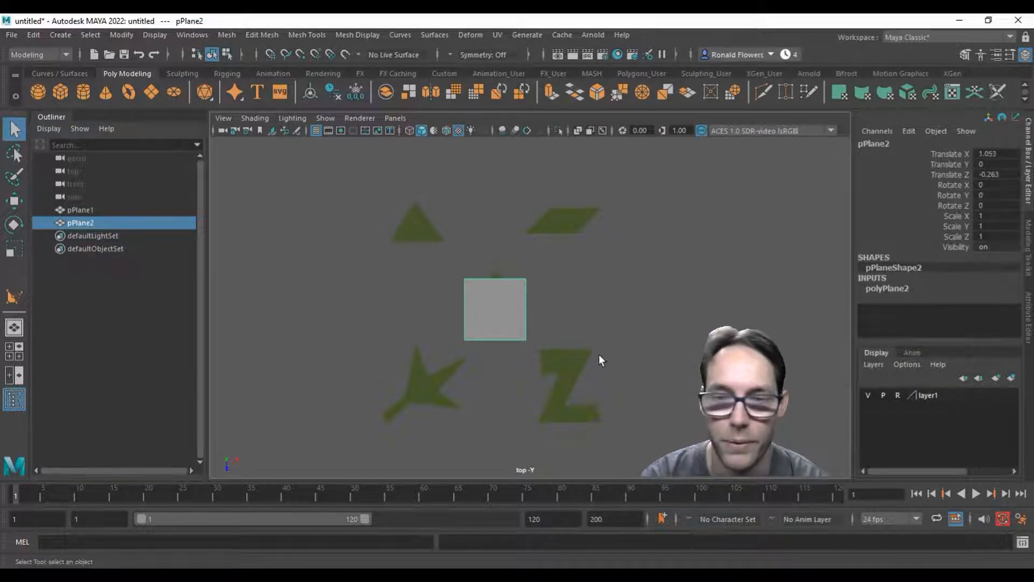
pyautogui.press('w')
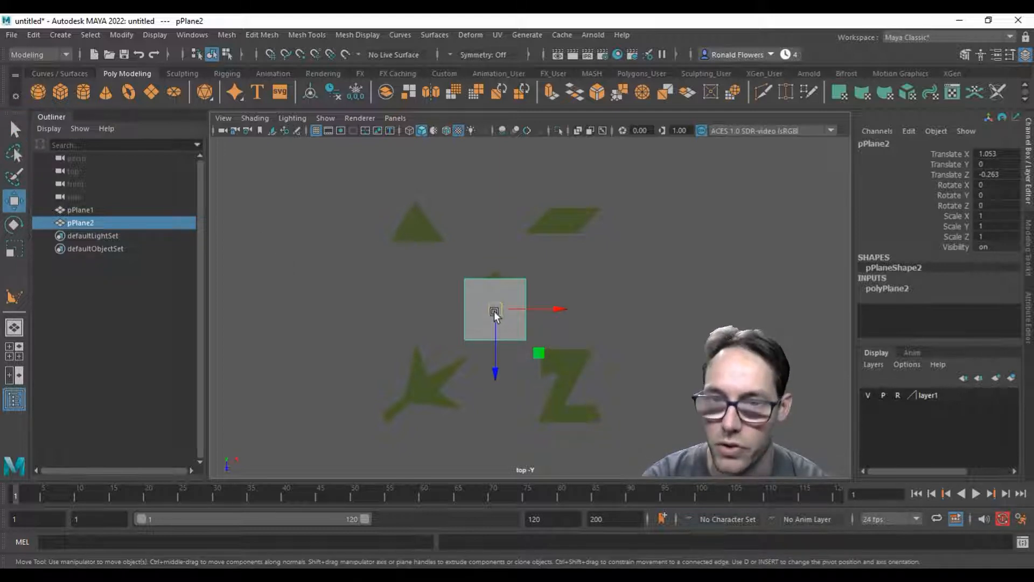
pyautogui.moveTo(494, 310); pyautogui.dragTo(413, 225)
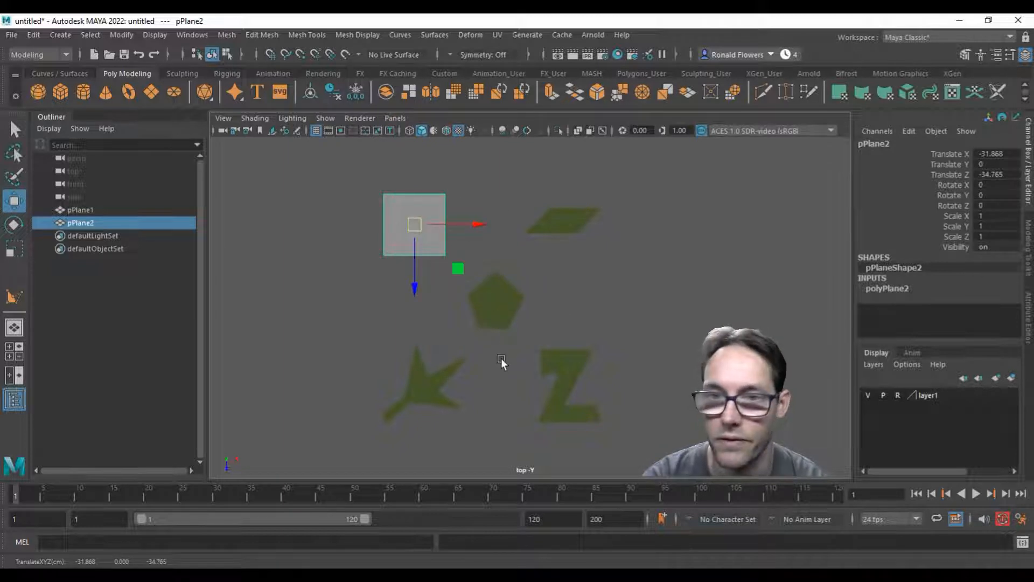
# Try lowering the plane below the reference plane in the perspective view, undo the move, and return to the top view
pyautogui.press('space')
pyautogui.keyDown('alt'); pyautogui.moveTo(545, 276); pyautogui.dragTo(586, 264); pyautogui.keyUp('alt')
pyautogui.press('space')
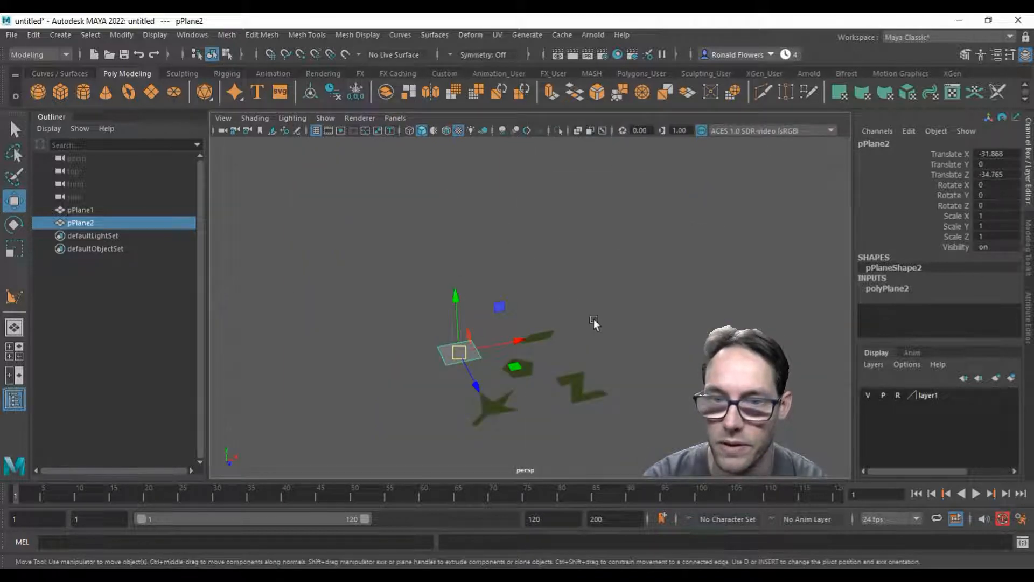
pyautogui.moveTo(456, 296); pyautogui.dragTo(455, 306)
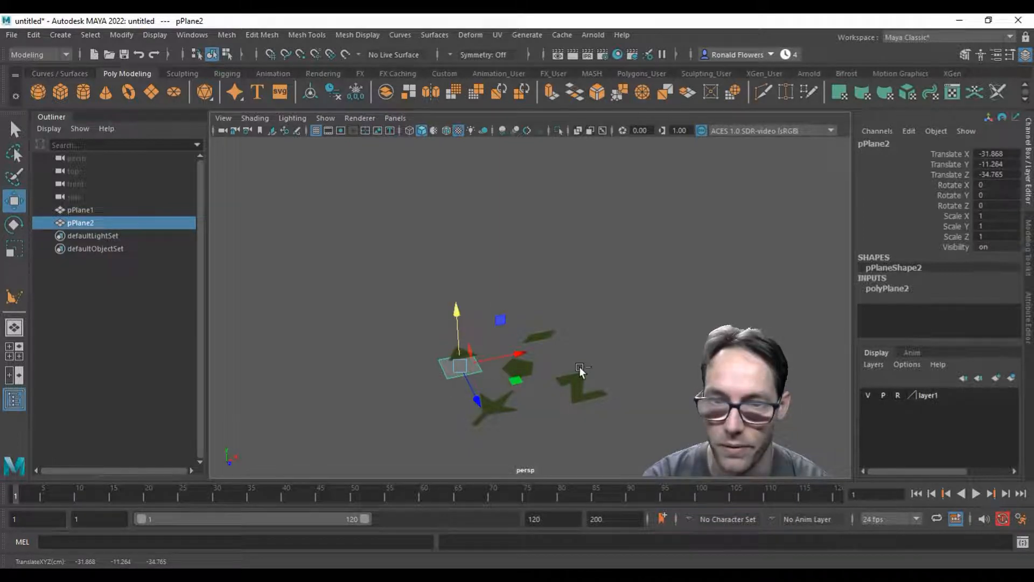
pyautogui.hotkey('ctrl', 'z')
pyautogui.press('space')
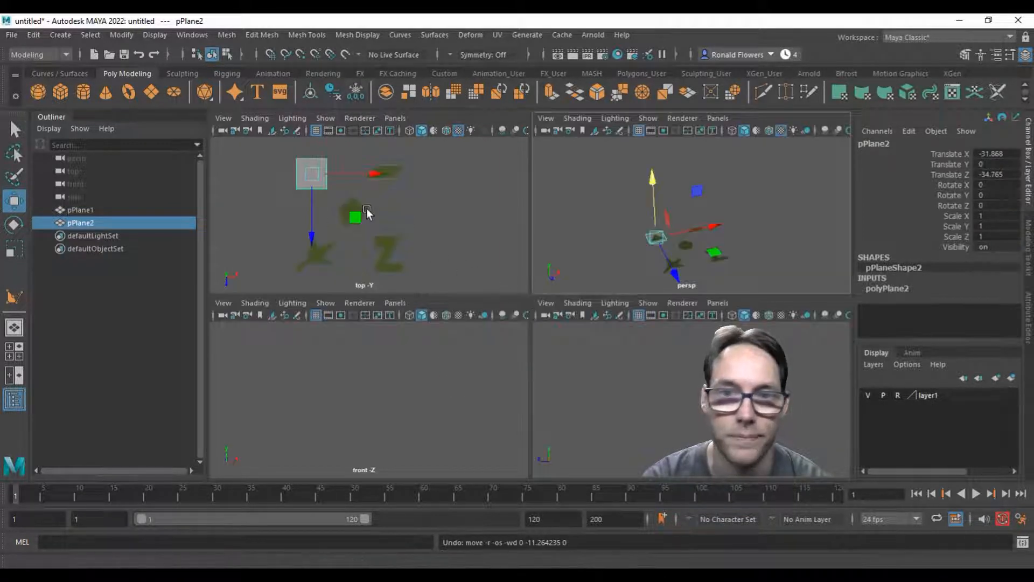
pyautogui.press('space')
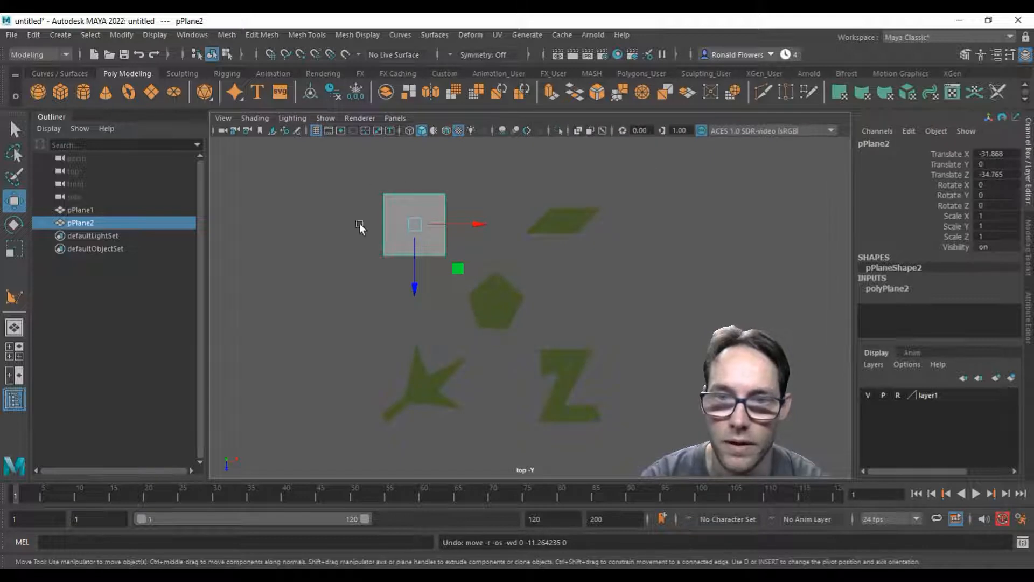
# Raise the transparency of the plane's lambert1 material so the reference triangle shows through while the plane stays faintly visible
pyautogui.click(416, 224)
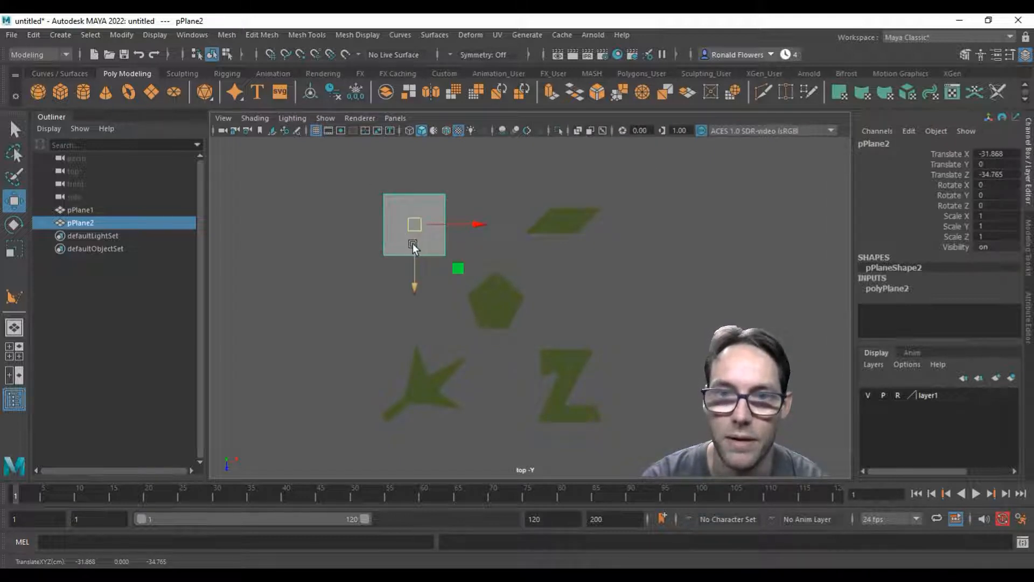
pyautogui.scroll(3, 419, 240)
pyautogui.keyDown('alt'); pyautogui.moveTo(419, 240); pyautogui.dragTo(544, 279, button='middle'); pyautogui.keyUp('alt')
pyautogui.scroll(3, 510, 318)
pyautogui.scroll(1, 509, 318)
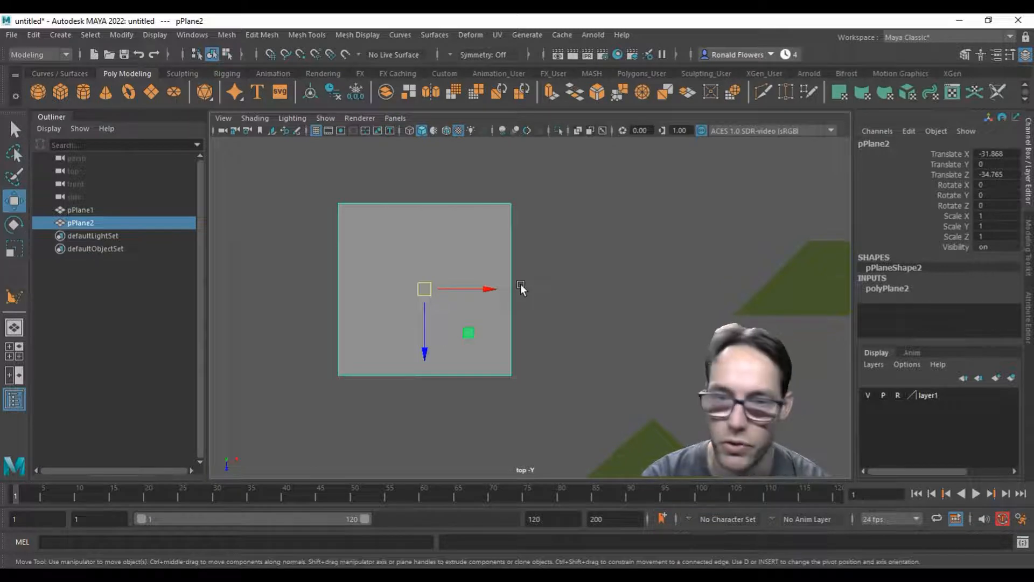
pyautogui.hotkey('ctrl', 'a')
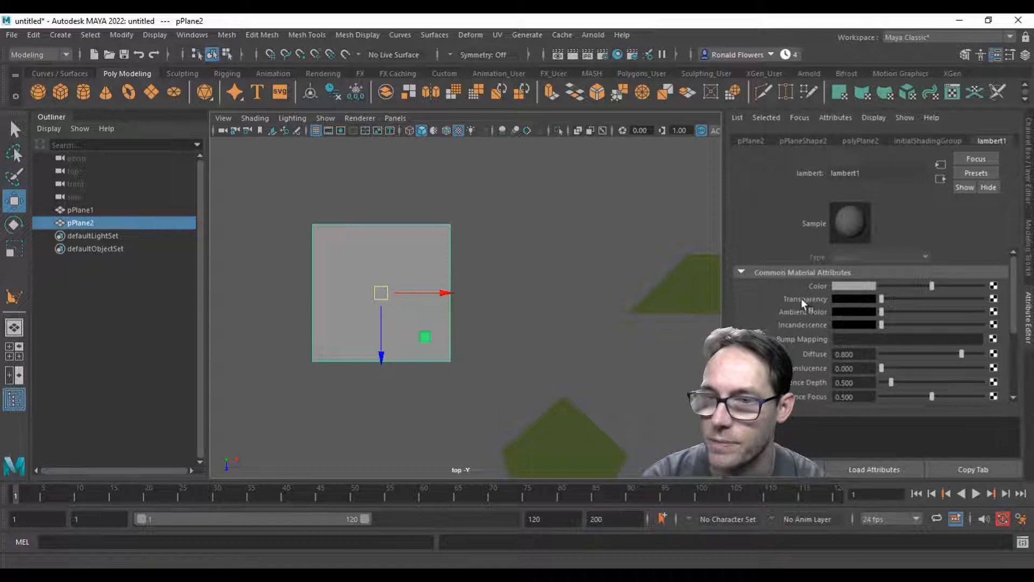
pyautogui.moveTo(881, 299); pyautogui.dragTo(990, 300)
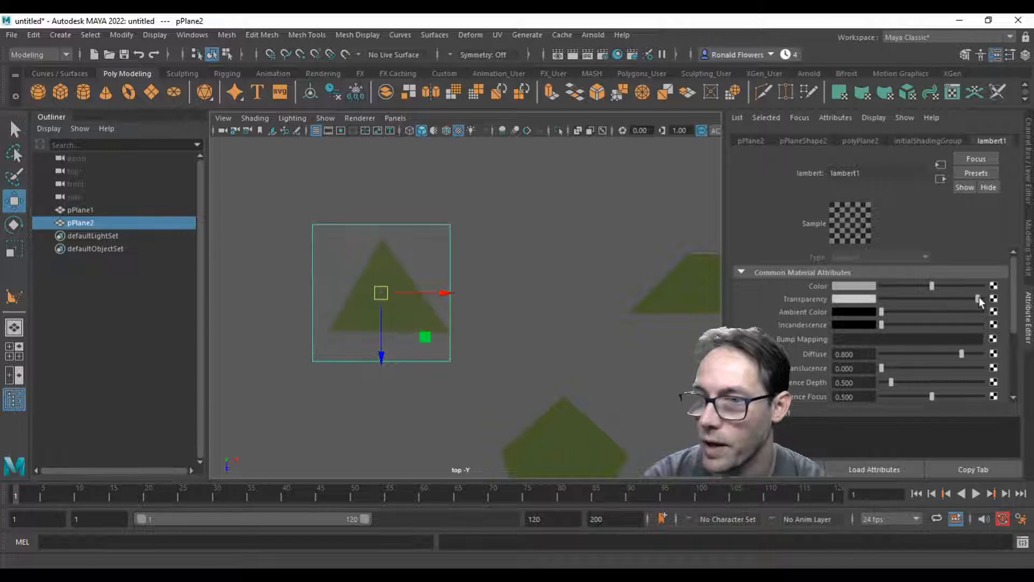
pyautogui.click(463, 328)
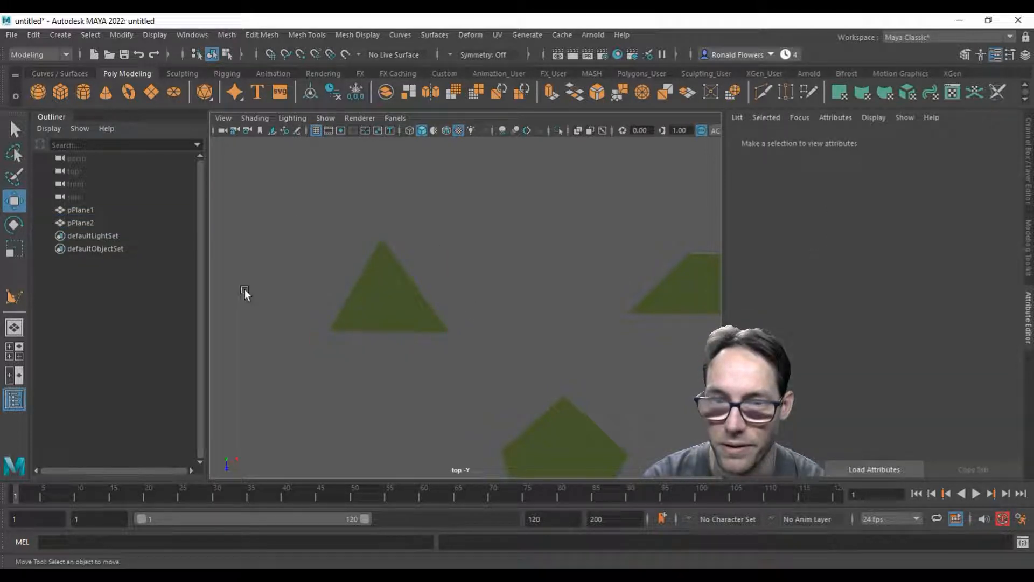
pyautogui.click(95, 223)
pyautogui.moveTo(977, 301); pyautogui.dragTo(955, 296)
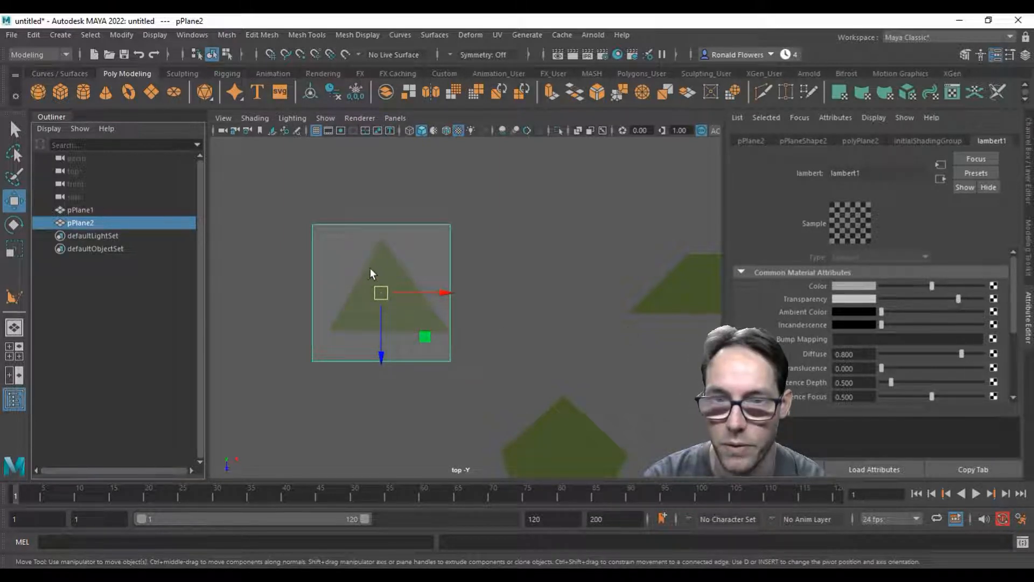
pyautogui.click(532, 250)
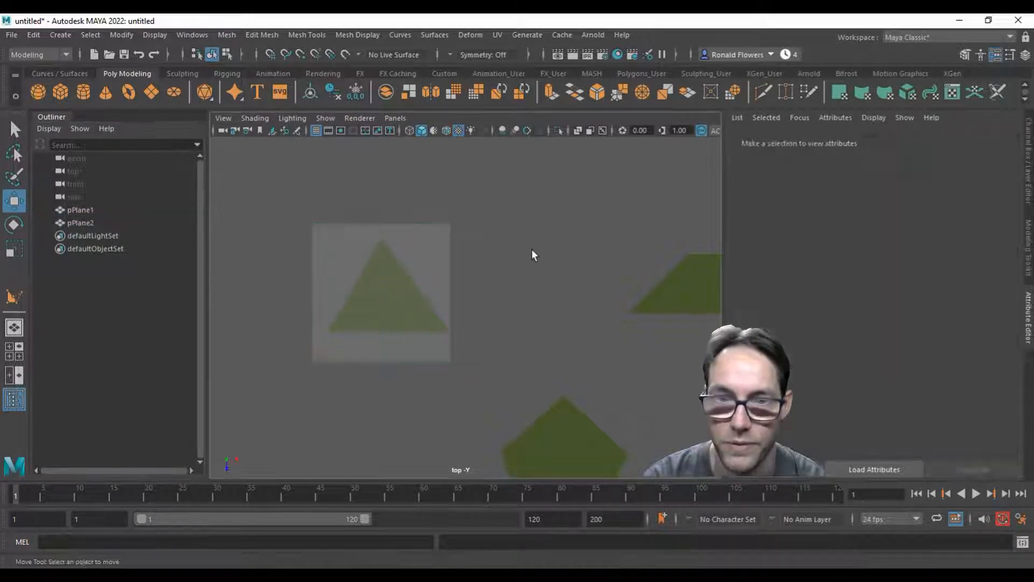
# Switch the plane to vertex selection and delete its upper-right vertex to make it three-sided
pyautogui.click(405, 254)
pyautogui.scroll(5, 451, 329)
pyautogui.keyDown('alt'); pyautogui.moveTo(443, 323); pyautogui.dragTo(537, 344, button='middle'); pyautogui.keyUp('alt')
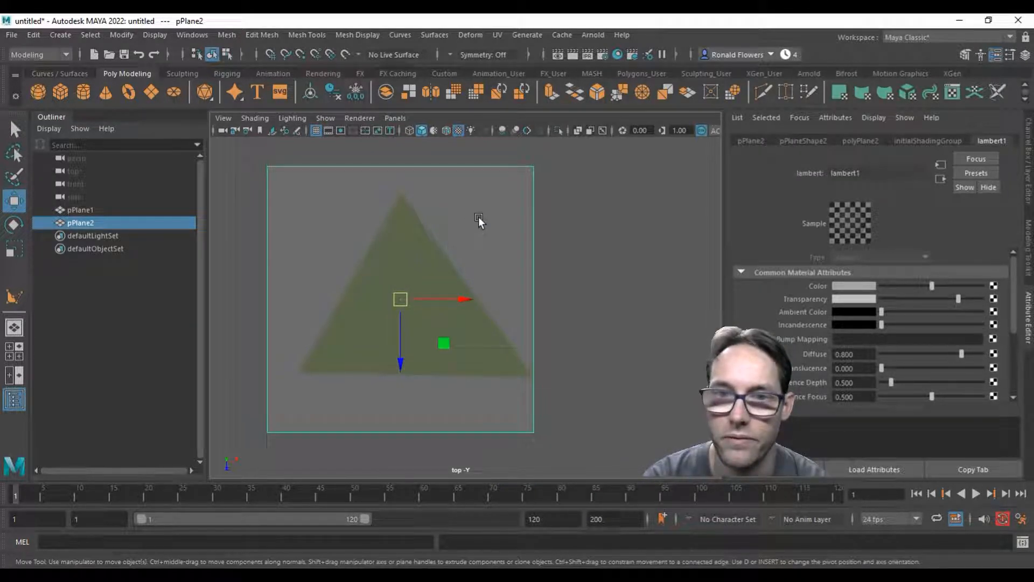
pyautogui.moveTo(493, 214); pyautogui.dragTo(451, 216, button='right')
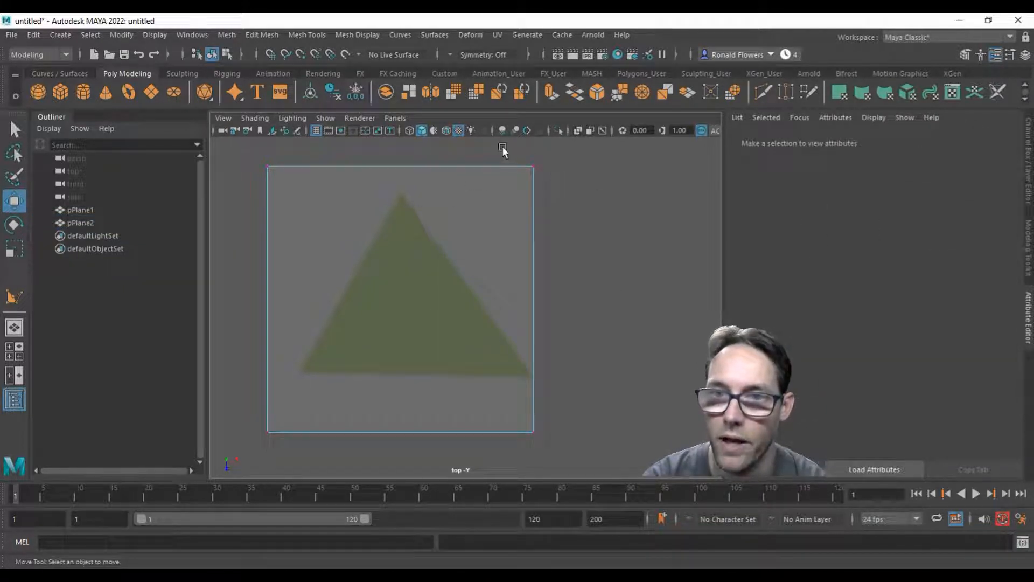
pyautogui.moveTo(503, 151); pyautogui.dragTo(591, 201)
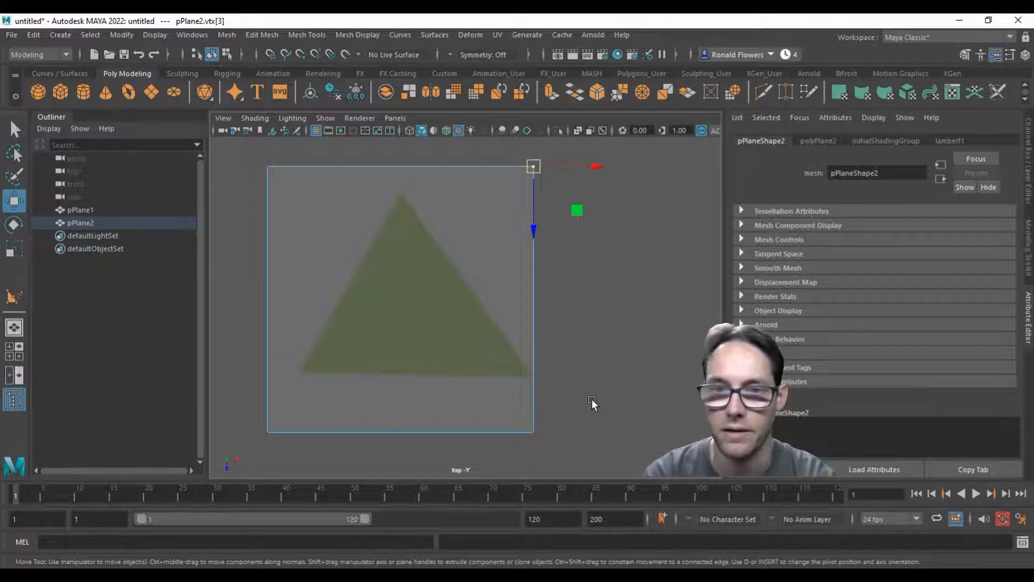
pyautogui.press('Delete')
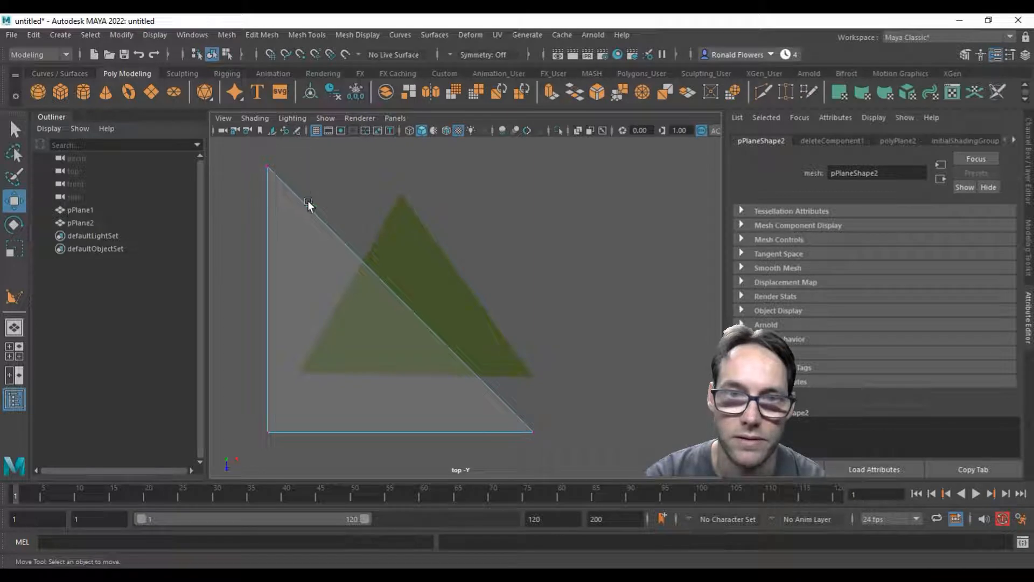
# Move the three remaining vertices onto the corners of the reference triangle and clear the selection
pyautogui.click(265, 166)
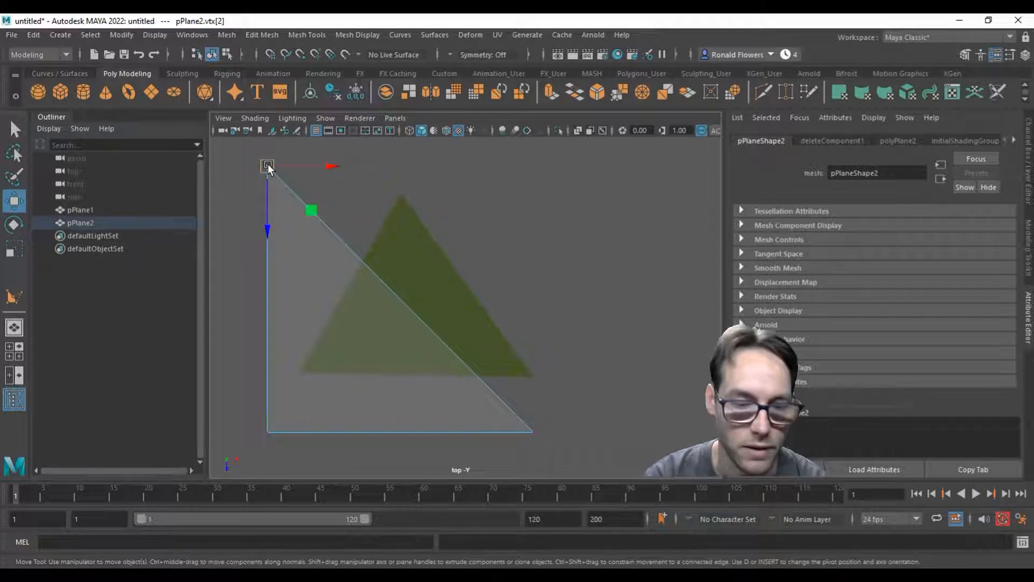
pyautogui.moveTo(268, 167); pyautogui.dragTo(396, 193)
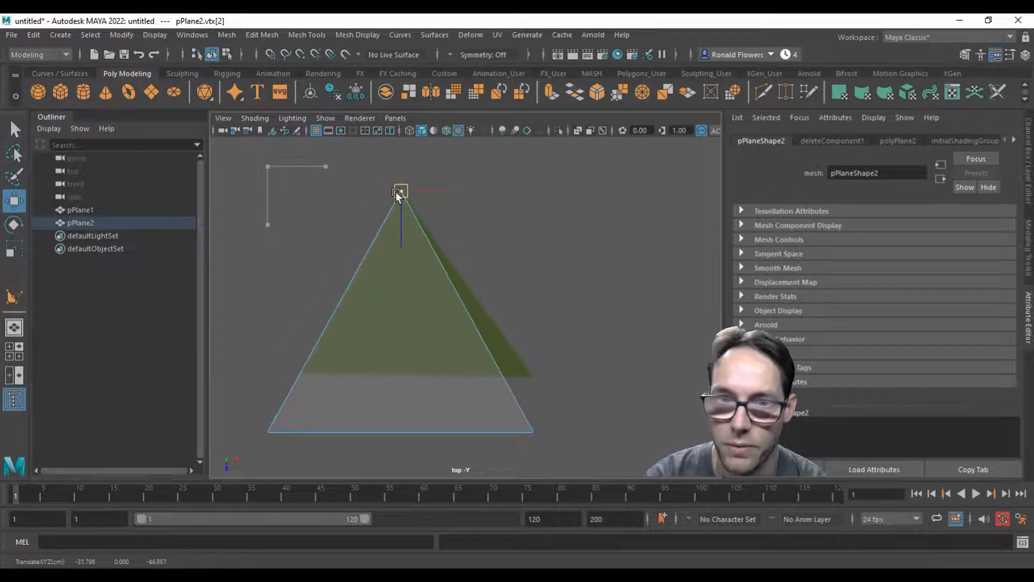
pyautogui.moveTo(271, 370); pyautogui.dragTo(298, 369)
pyautogui.moveTo(478, 362); pyautogui.dragTo(531, 375)
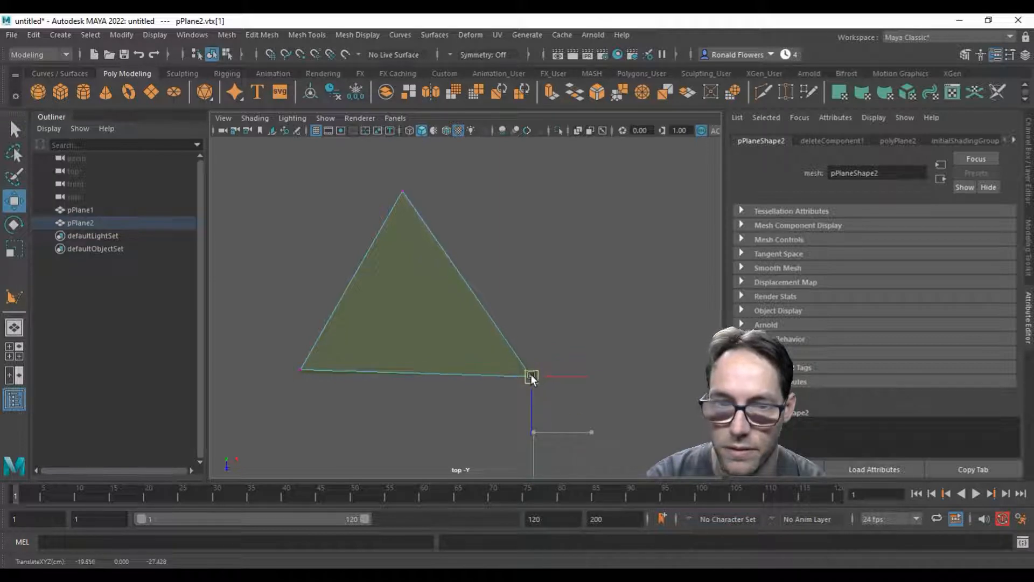
pyautogui.click(299, 370)
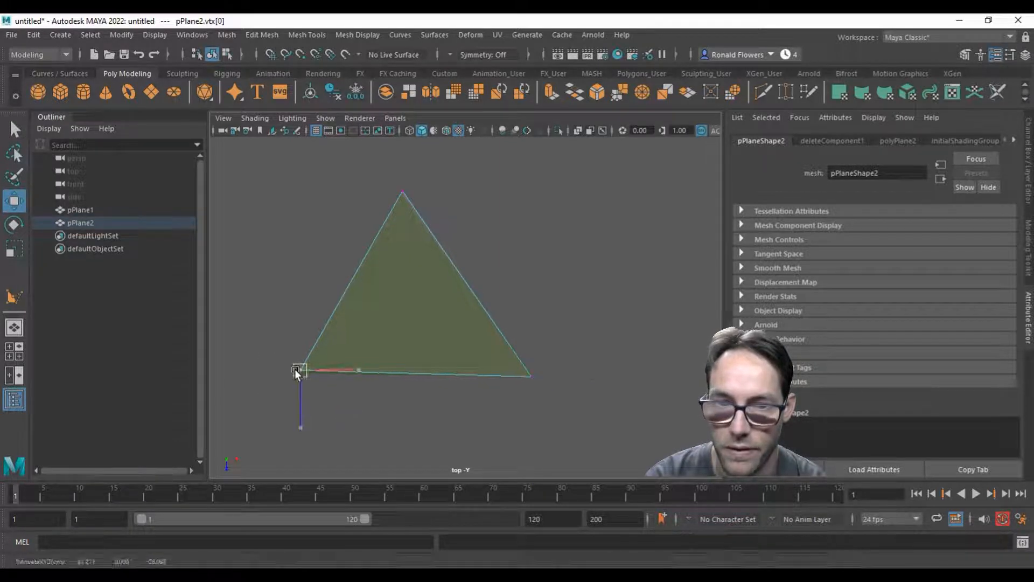
pyautogui.click(578, 319)
# Create another polygon plane for the parallelogram and set its width and height to 25
pyautogui.scroll(-7, 517, 301)
pyautogui.keyDown('alt'); pyautogui.moveTo(597, 335); pyautogui.dragTo(468, 312, button='middle'); pyautogui.keyUp('alt')
pyautogui.keyDown('alt'); pyautogui.moveTo(560, 353); pyautogui.dragTo(493, 241, button='middle'); pyautogui.keyUp('alt')
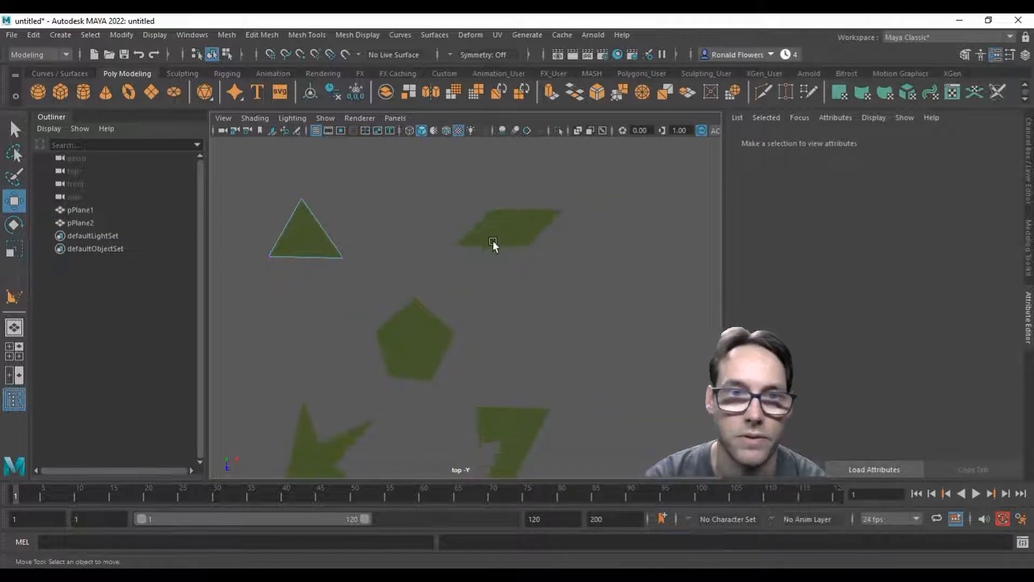
pyautogui.click(151, 92)
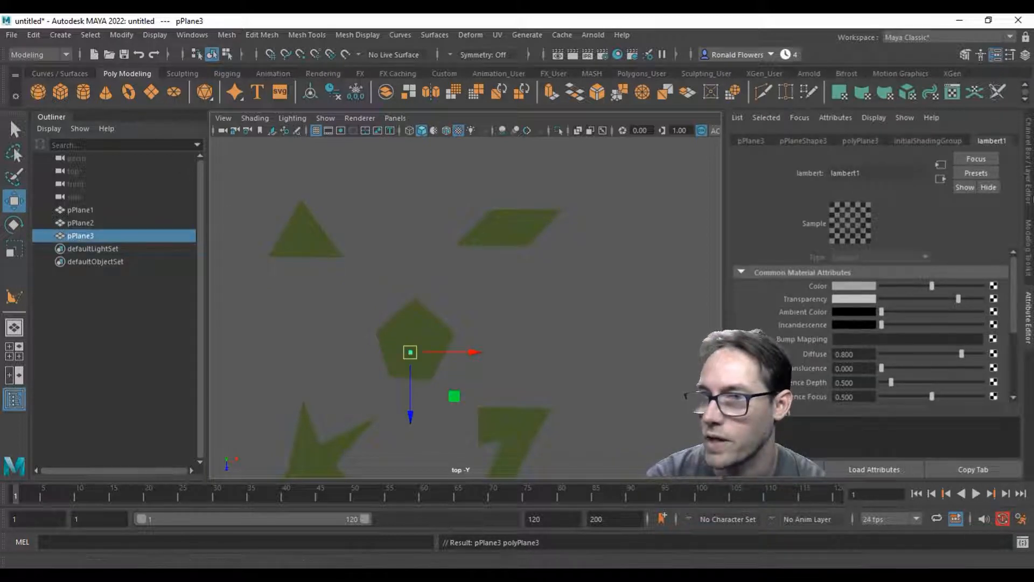
pyautogui.click(1031, 185)
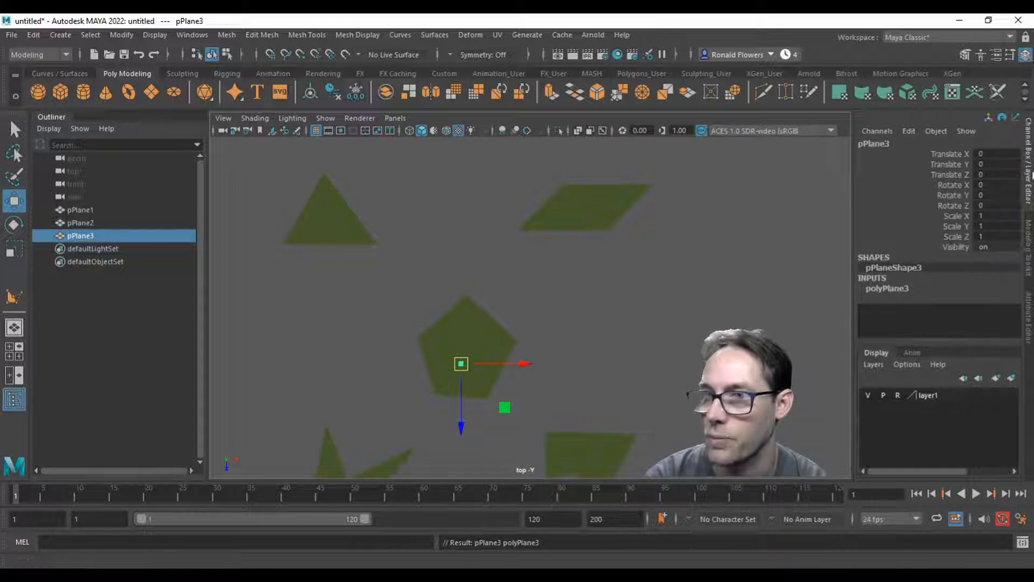
pyautogui.doubleClick(890, 288)
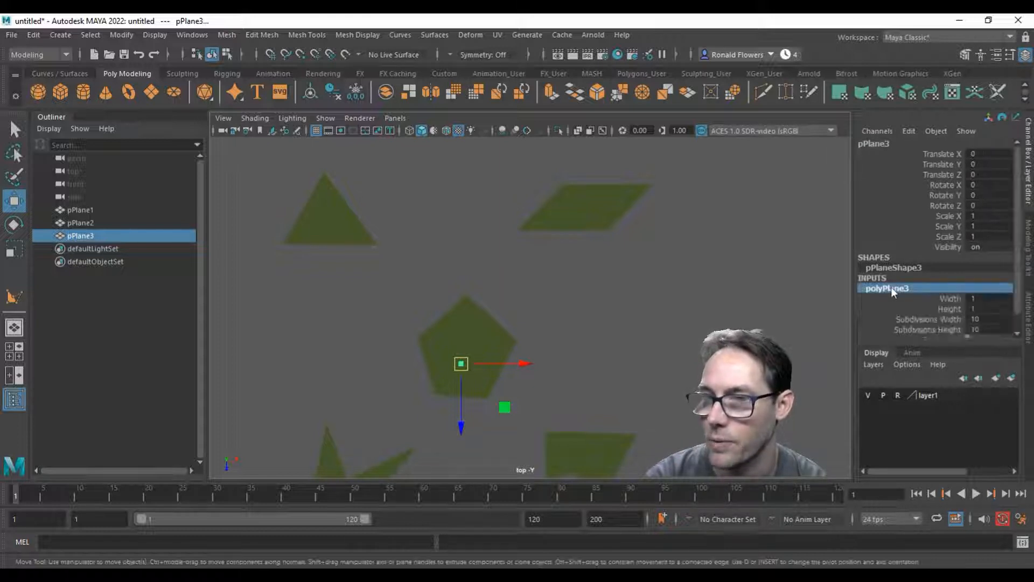
pyautogui.scroll(-1, 967, 308)
pyautogui.moveTo(989, 281); pyautogui.dragTo(989, 291)
pyautogui.press('Return')
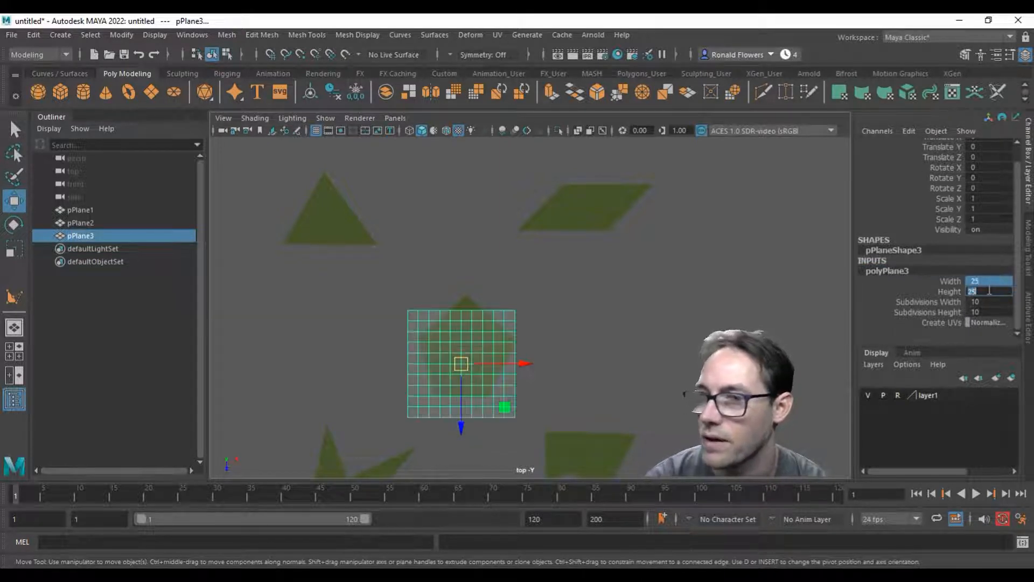
# Set the width and height subdivisions of the second shape's plane to 1
pyautogui.click(983, 303)
pyautogui.moveTo(985, 303); pyautogui.dragTo(986, 312)
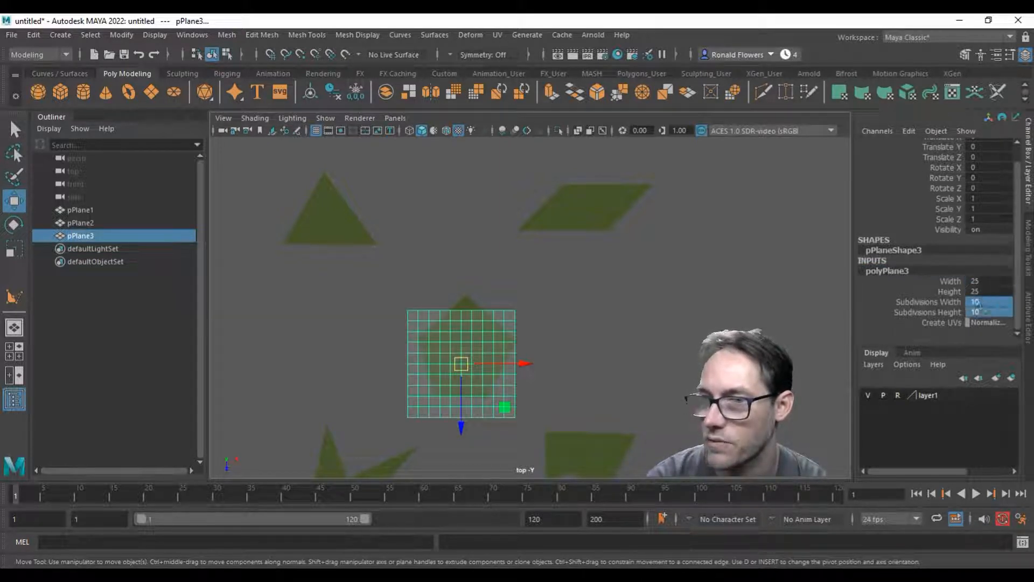
pyautogui.write('1')
pyautogui.press('Return')
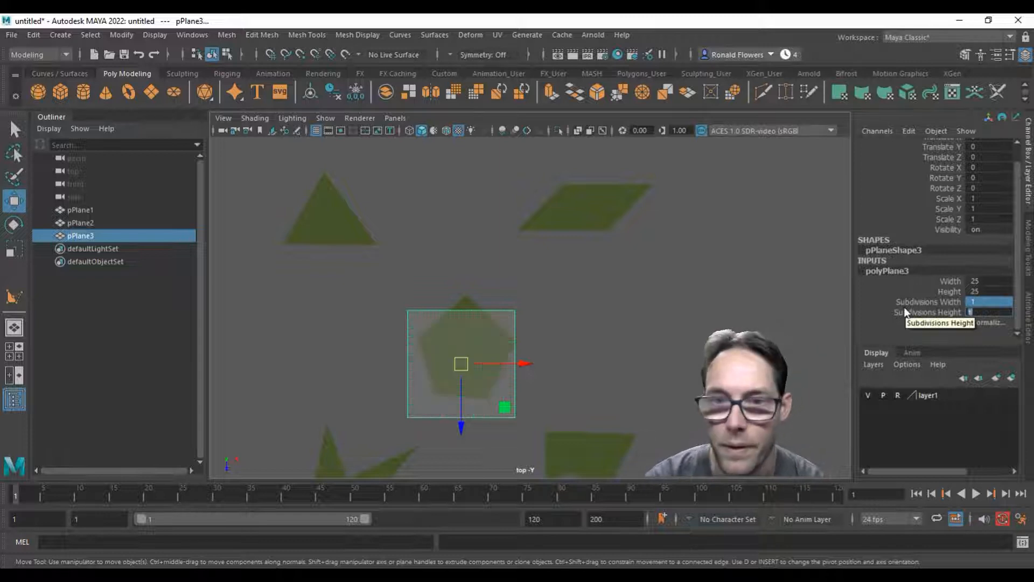
# Move the single-face plane over the reference parallelogram and frame it closely in the top view
pyautogui.moveTo(461, 364); pyautogui.dragTo(586, 207)
pyautogui.scroll(2, 609, 268)
pyautogui.keyDown('alt'); pyautogui.moveTo(589, 211); pyautogui.dragTo(470, 329, button='middle'); pyautogui.keyUp('alt')
pyautogui.scroll(2, 471, 329)
# Move the plane's four vertices onto the corners of the reference parallelogram and clear the selection
pyautogui.moveTo(506, 226); pyautogui.dragTo(453, 218, button='right')
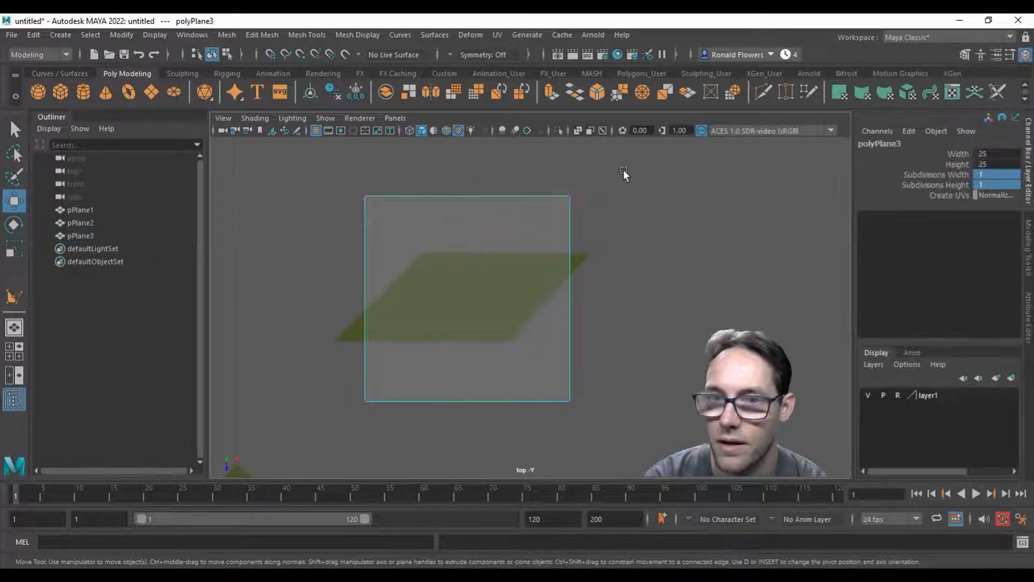
pyautogui.moveTo(545, 173); pyautogui.dragTo(584, 251)
pyautogui.moveTo(347, 186); pyautogui.dragTo(422, 250)
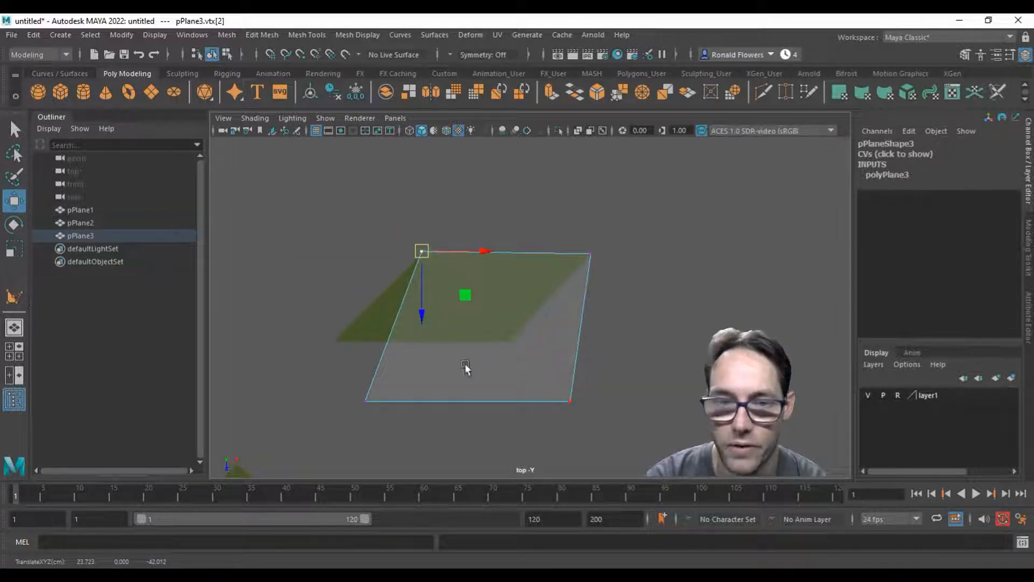
pyautogui.moveTo(341, 376); pyautogui.dragTo(597, 424)
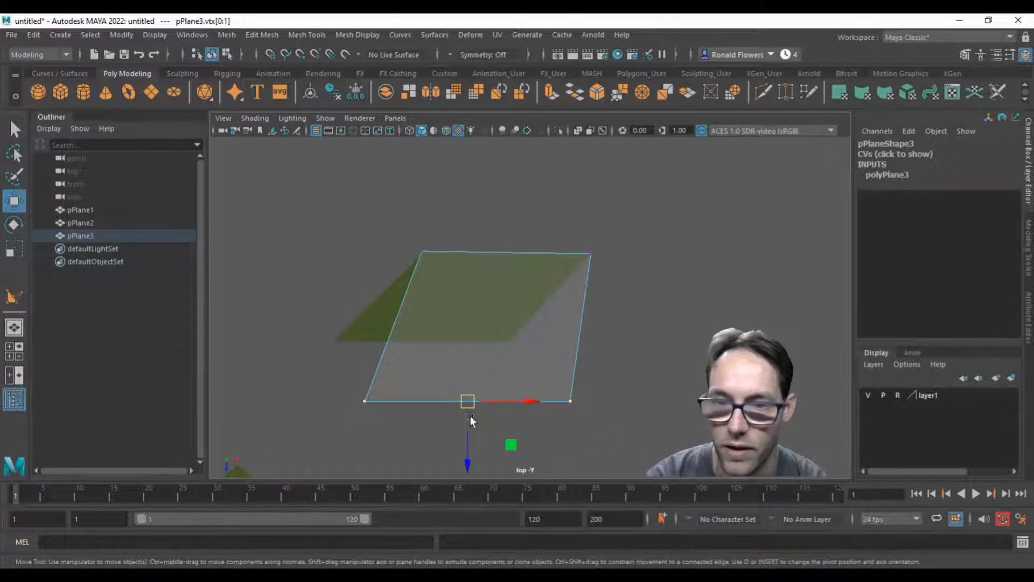
pyautogui.moveTo(466, 401); pyautogui.dragTo(436, 341)
pyautogui.moveTo(509, 301); pyautogui.dragTo(568, 341)
pyautogui.click(639, 349)
# Fine-tune the lower-left vertex so it sits exactly on the parallelogram's corner, and deselect it
pyautogui.scroll(3, 439, 349)
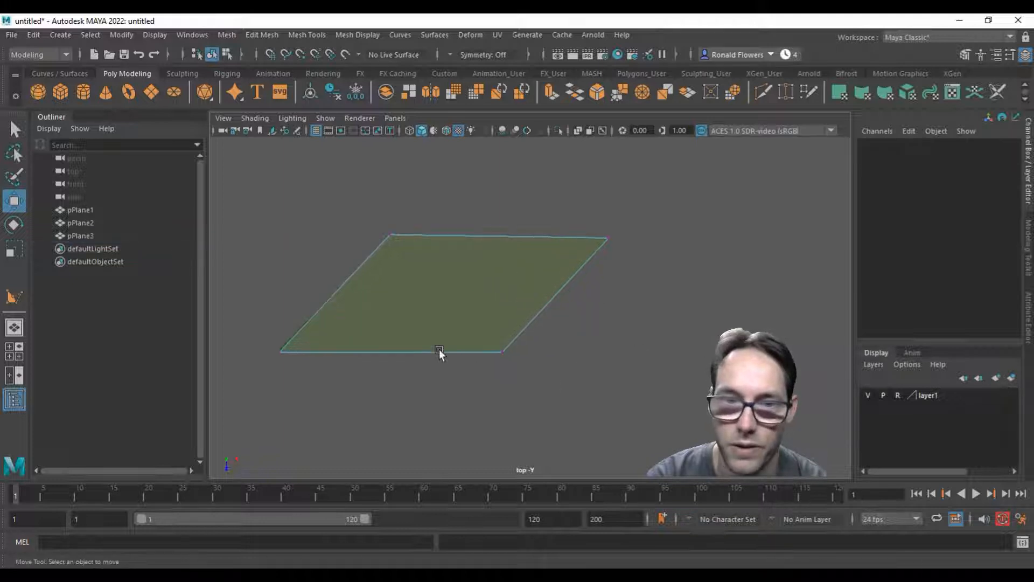
pyautogui.keyDown('alt'); pyautogui.moveTo(303, 323); pyautogui.dragTo(384, 307, button='middle'); pyautogui.keyUp('alt')
pyautogui.moveTo(302, 318); pyautogui.dragTo(370, 355)
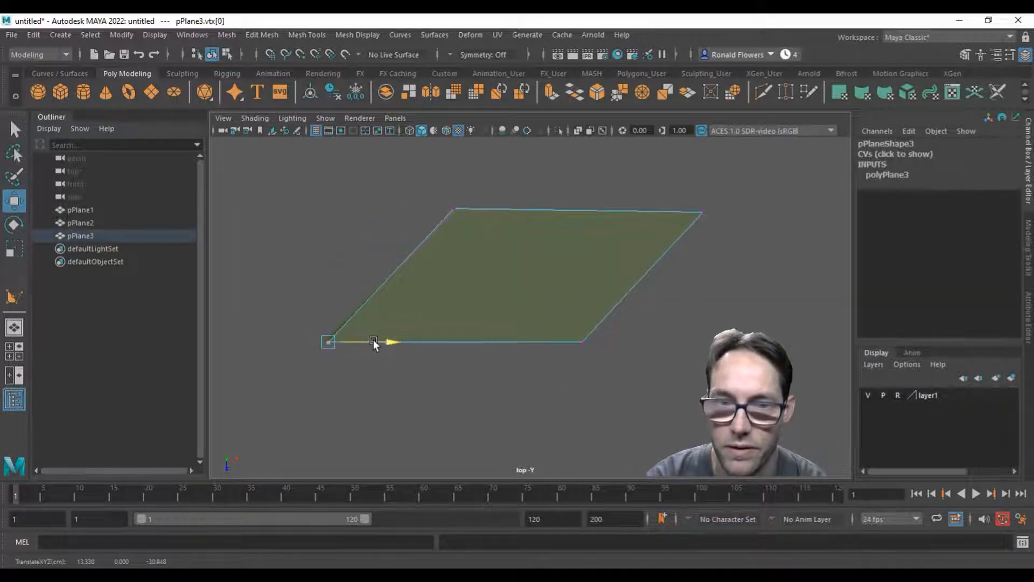
pyautogui.click(318, 377)
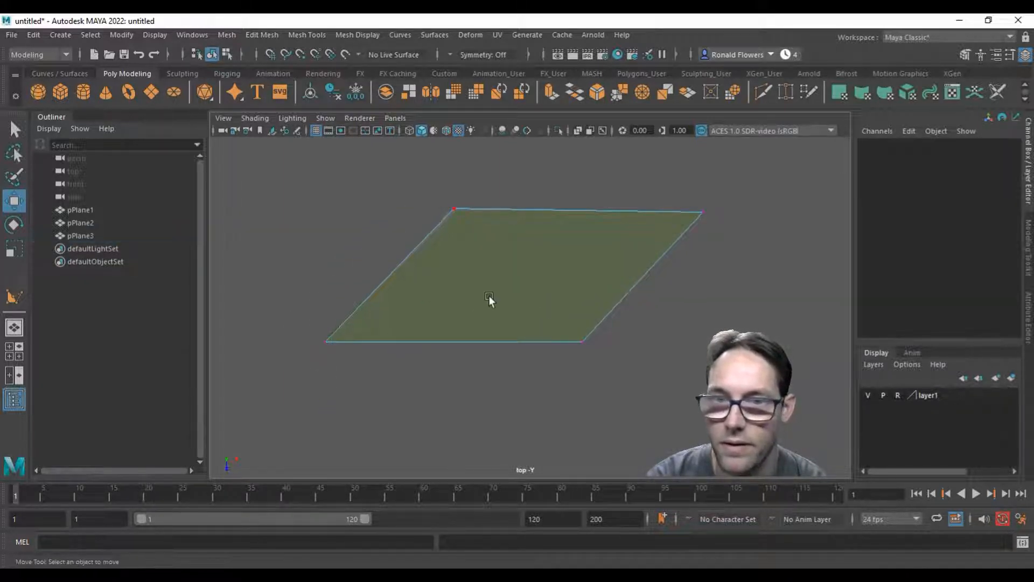
# Create a polygon plane centred on the reference pentagon and set its width and height to 25
pyautogui.scroll(-5, 502, 317)
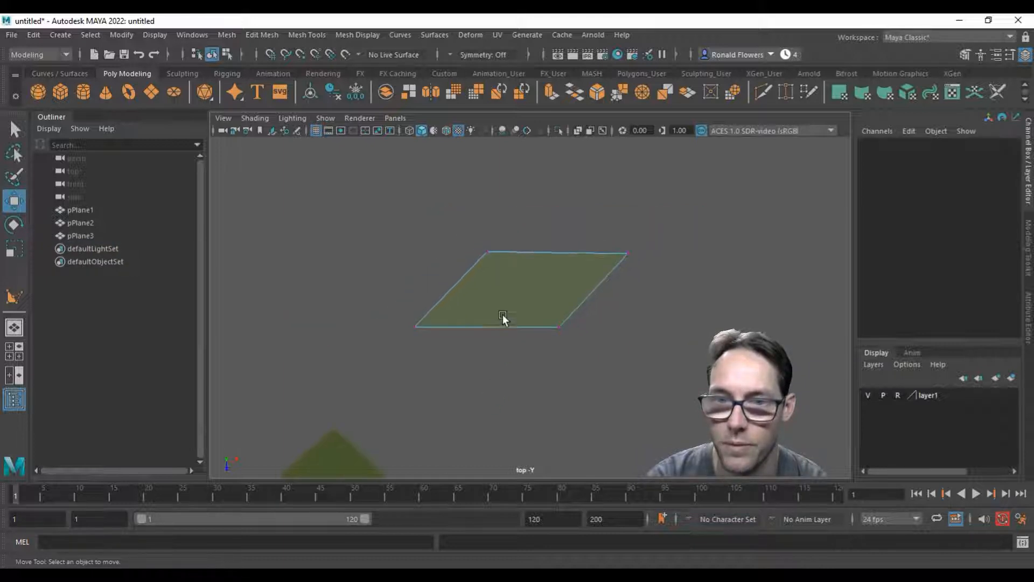
pyautogui.keyDown('alt'); pyautogui.moveTo(436, 369); pyautogui.dragTo(450, 263, button='middle'); pyautogui.keyUp('alt')
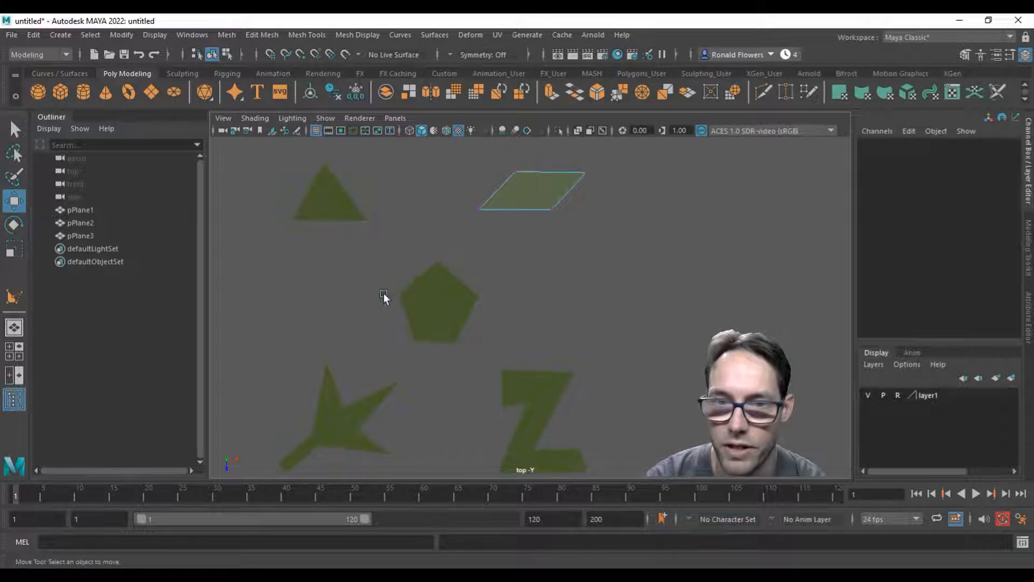
pyautogui.click(153, 95)
pyautogui.moveTo(456, 297); pyautogui.dragTo(460, 290)
pyautogui.click(891, 289)
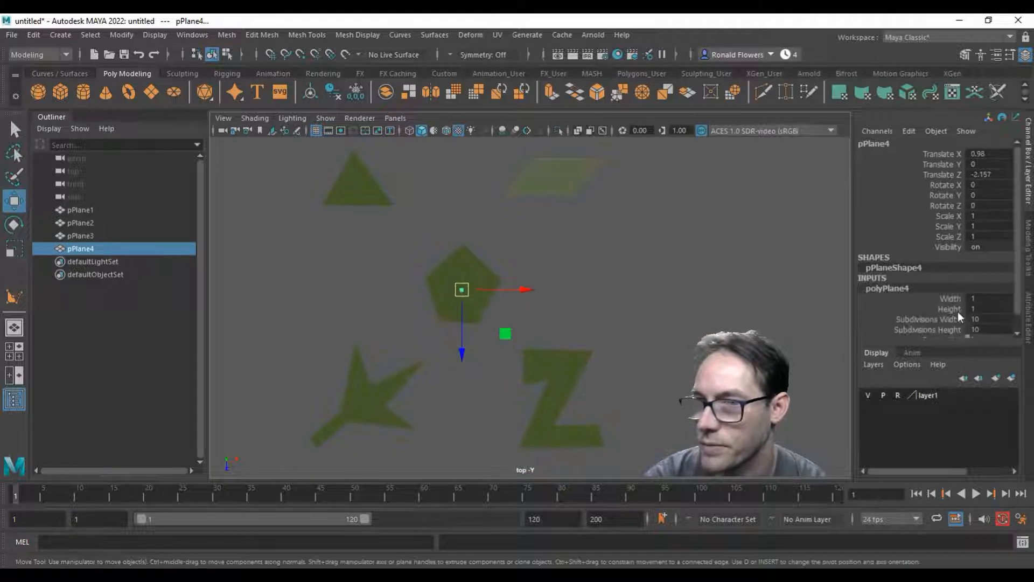
pyautogui.click(972, 299)
pyautogui.click(975, 309)
pyautogui.write('25')
pyautogui.press('Return')
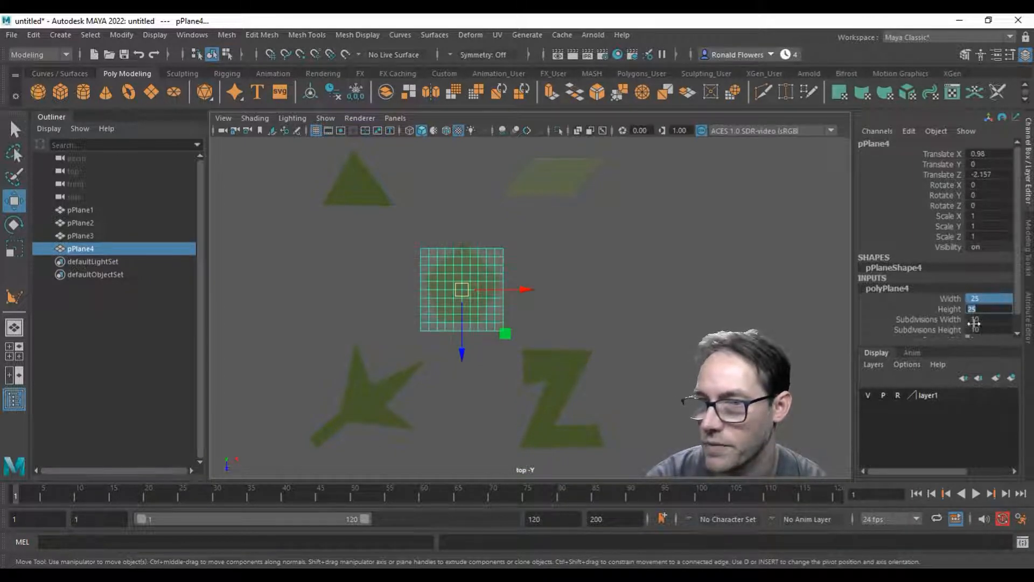
# Set the width and height subdivisions of the pentagon's plane to 1
pyautogui.click(975, 319)
pyautogui.click(976, 329)
pyautogui.write('1')
pyautogui.press('Return')
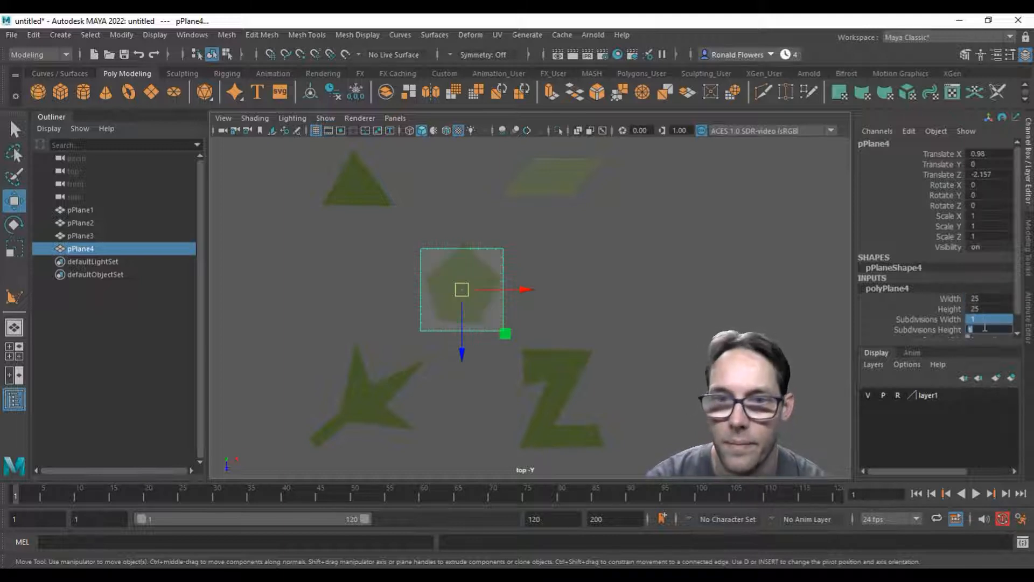
# Move the plane's four vertices onto the two side corners and two bottom corners of the reference pentagon
pyautogui.scroll(5, 525, 331)
pyautogui.keyDown('alt'); pyautogui.moveTo(503, 330); pyautogui.dragTo(613, 328, button='middle'); pyautogui.keyUp('alt')
pyautogui.scroll(2, 613, 328)
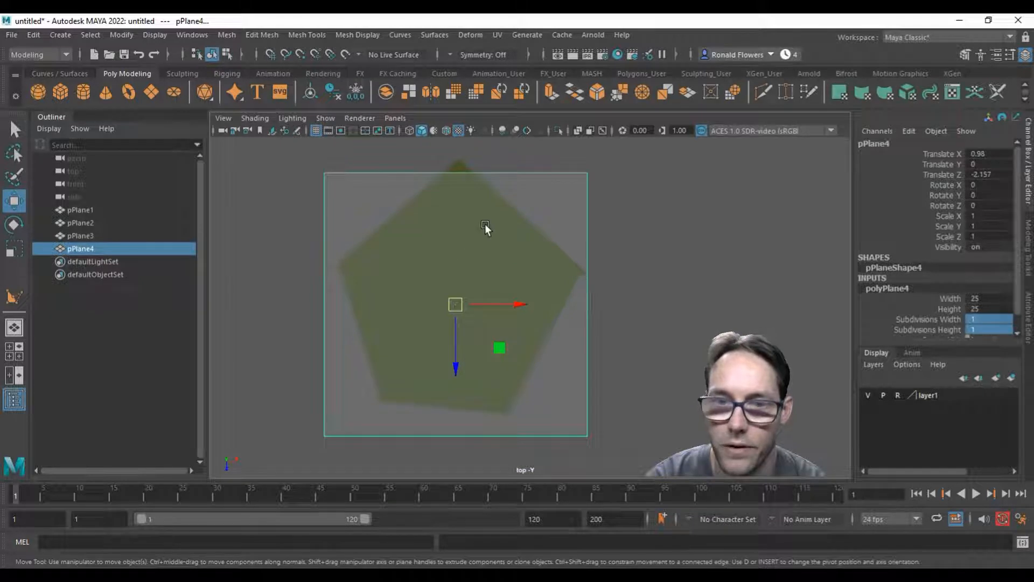
pyautogui.keyDown('alt'); pyautogui.moveTo(487, 228); pyautogui.dragTo(476, 240, button='middle'); pyautogui.keyUp('alt')
pyautogui.moveTo(466, 243); pyautogui.dragTo(412, 223, button='right')
pyautogui.moveTo(295, 178); pyautogui.dragTo(380, 234)
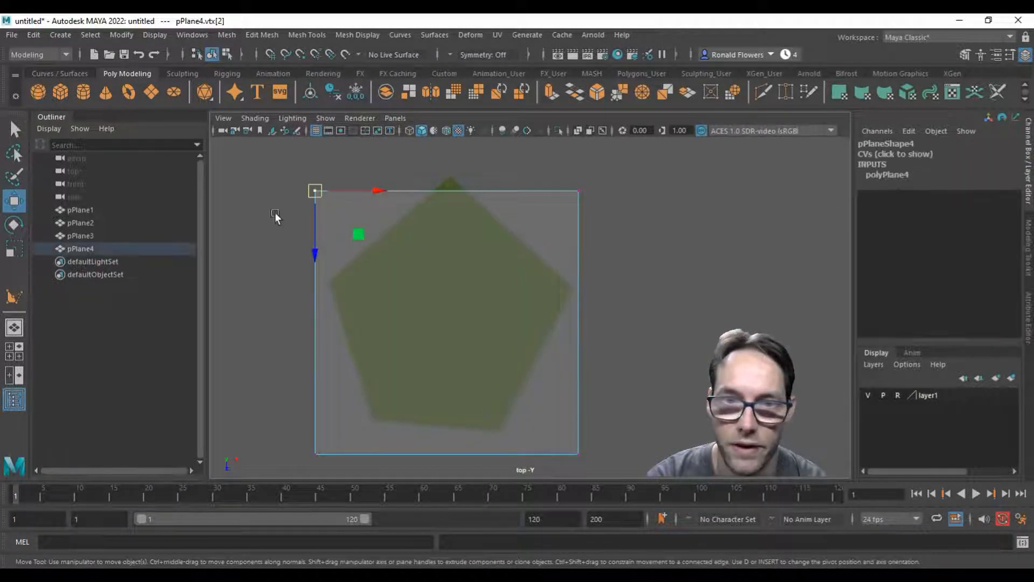
pyautogui.moveTo(317, 193); pyautogui.dragTo(330, 281)
pyautogui.moveTo(306, 404); pyautogui.dragTo(376, 414)
pyautogui.moveTo(561, 434); pyautogui.dragTo(506, 428)
pyautogui.moveTo(534, 159); pyautogui.dragTo(571, 284)
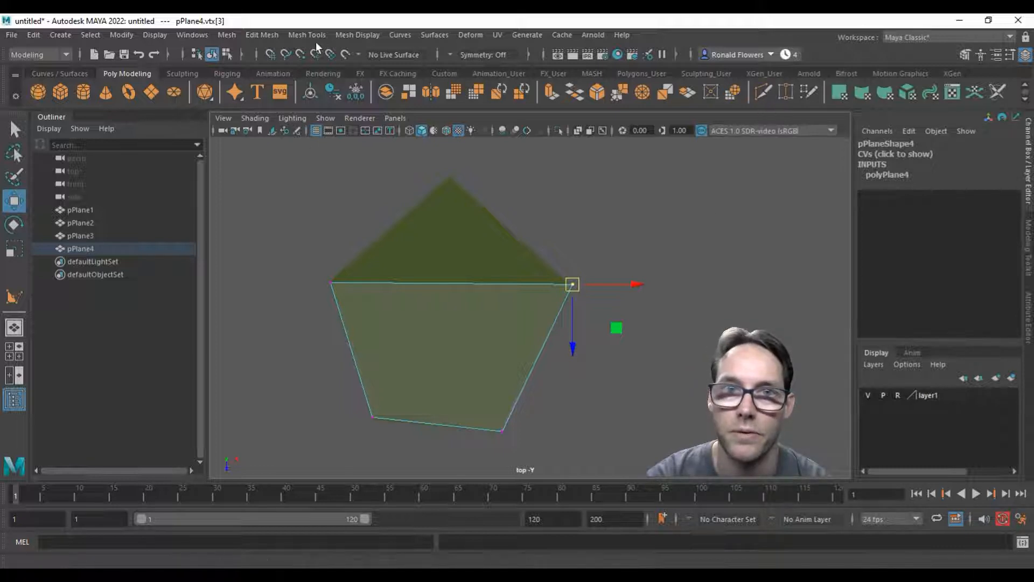
# Insert a new vertex at the middle of the shape's upper edge with the Multi-Cut tool
pyautogui.click(295, 35)
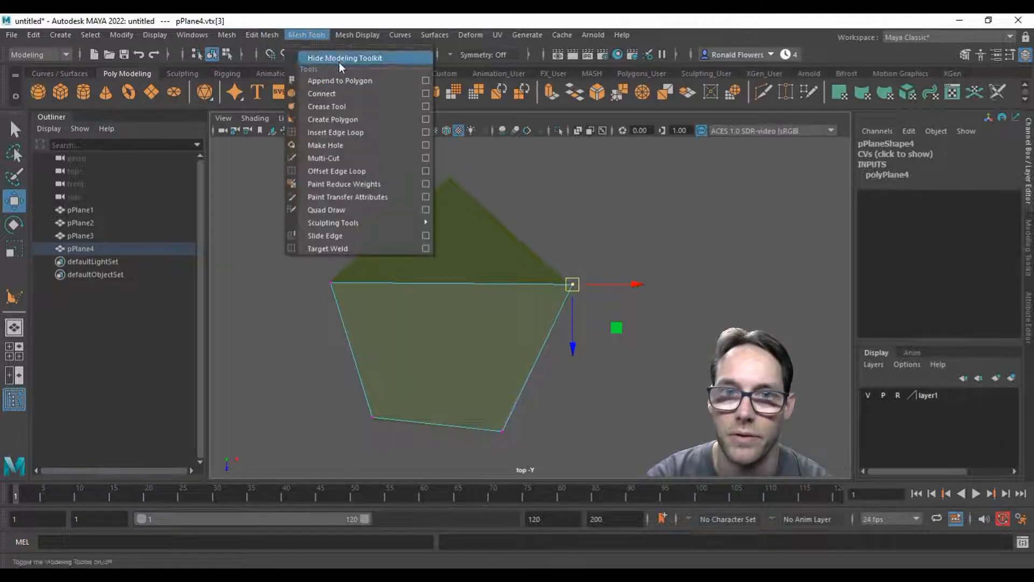
pyautogui.click(325, 157)
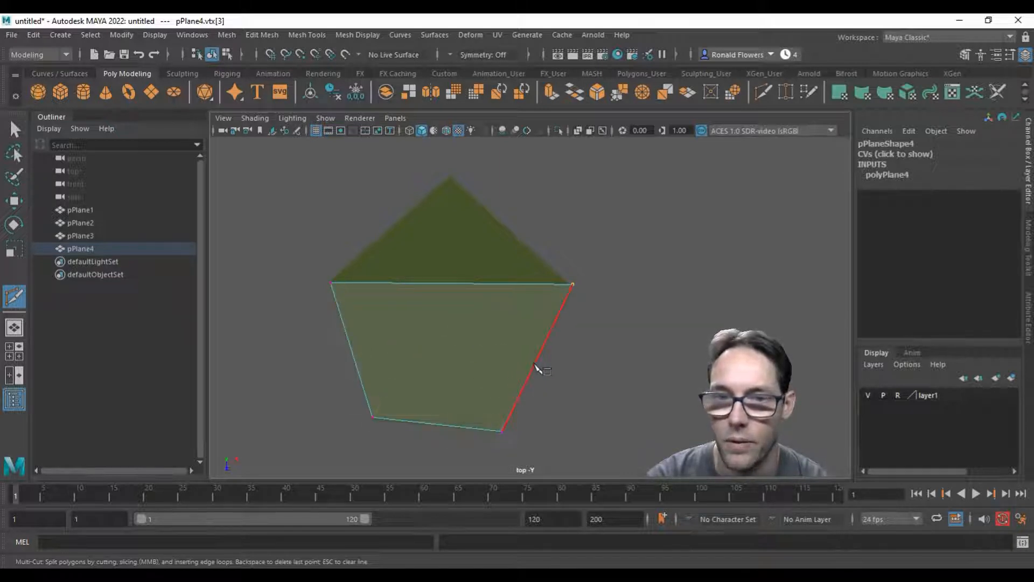
pyautogui.click(330, 282)
pyautogui.press('BackSpace')
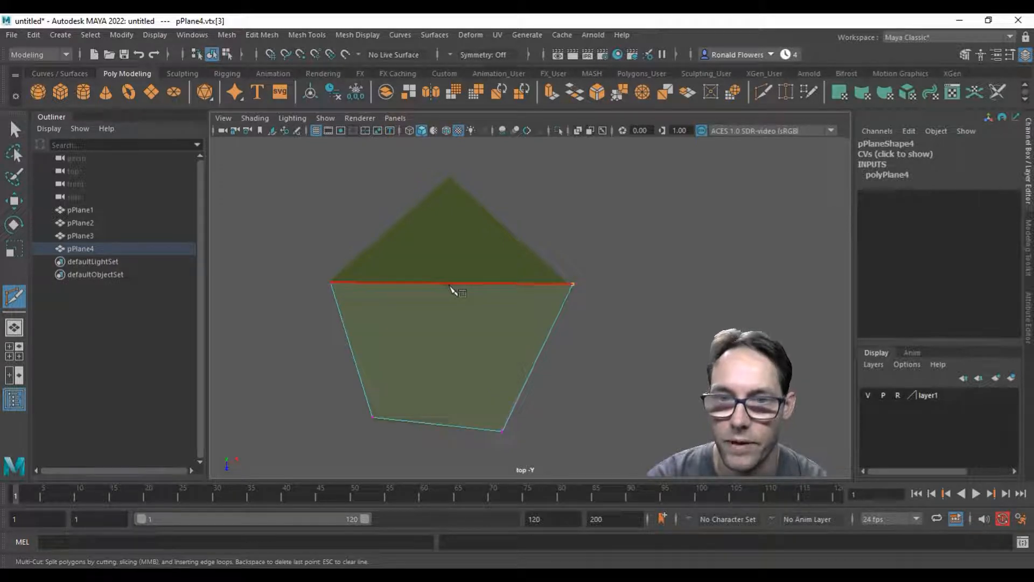
pyautogui.click(449, 285)
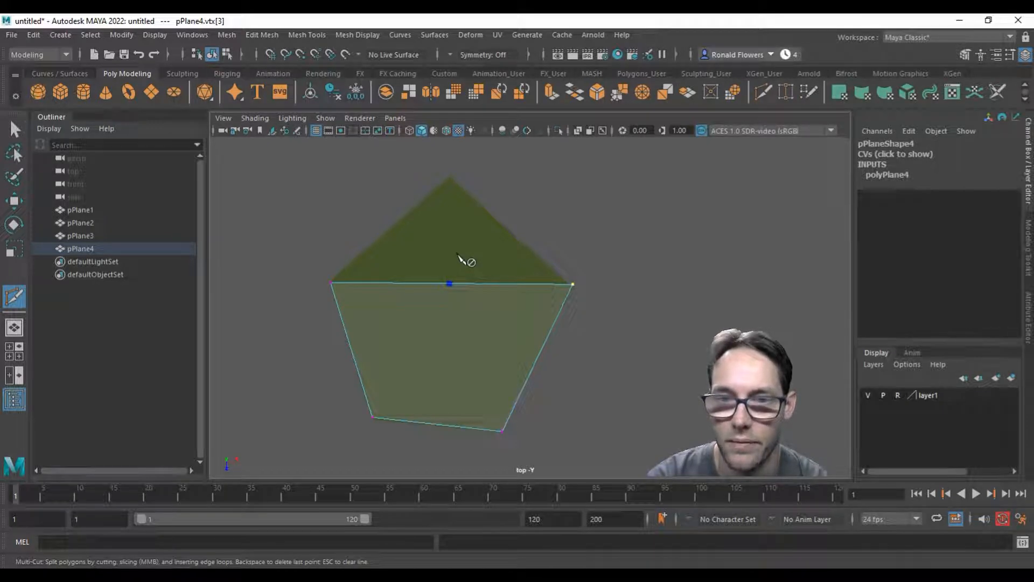
pyautogui.press('Return')
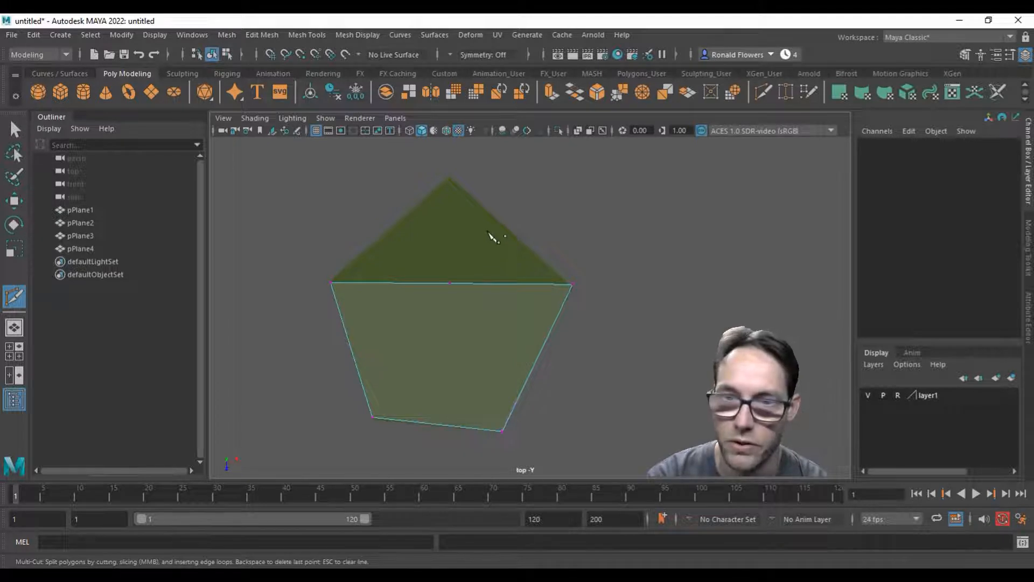
# Move the inserted vertex up onto the apex of the reference pentagon
pyautogui.press('q')
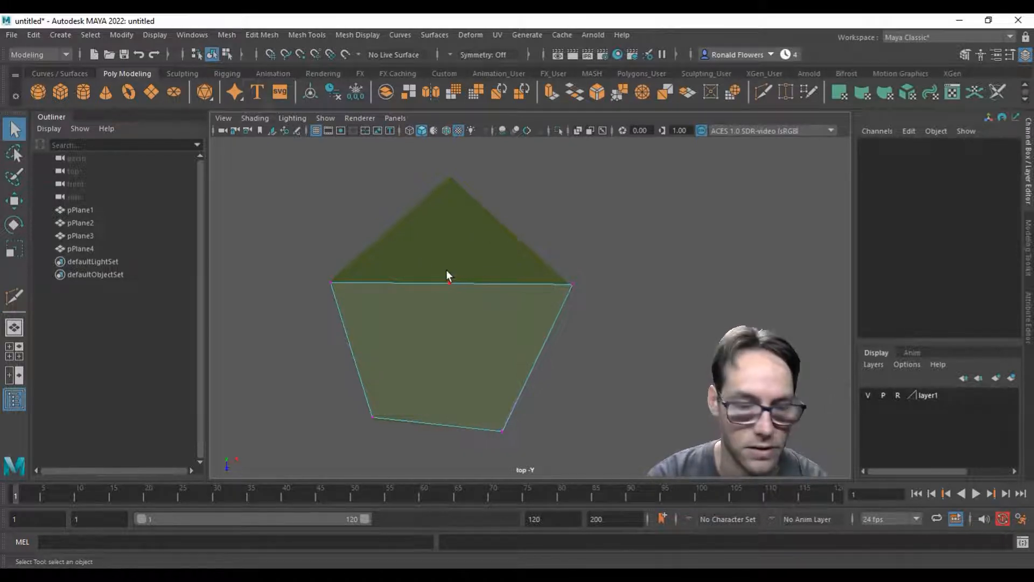
pyautogui.press('w')
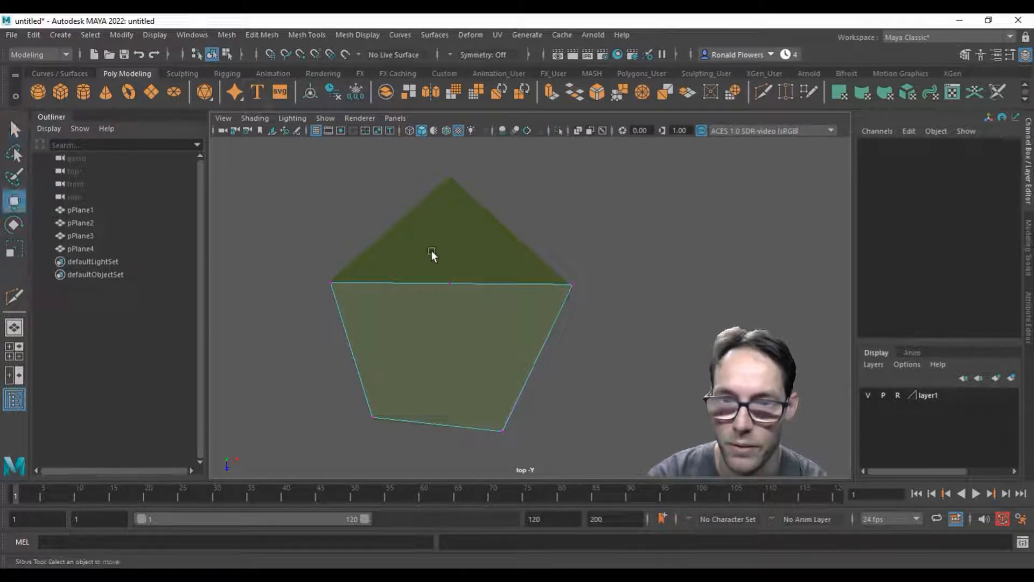
pyautogui.moveTo(468, 309); pyautogui.dragTo(449, 176)
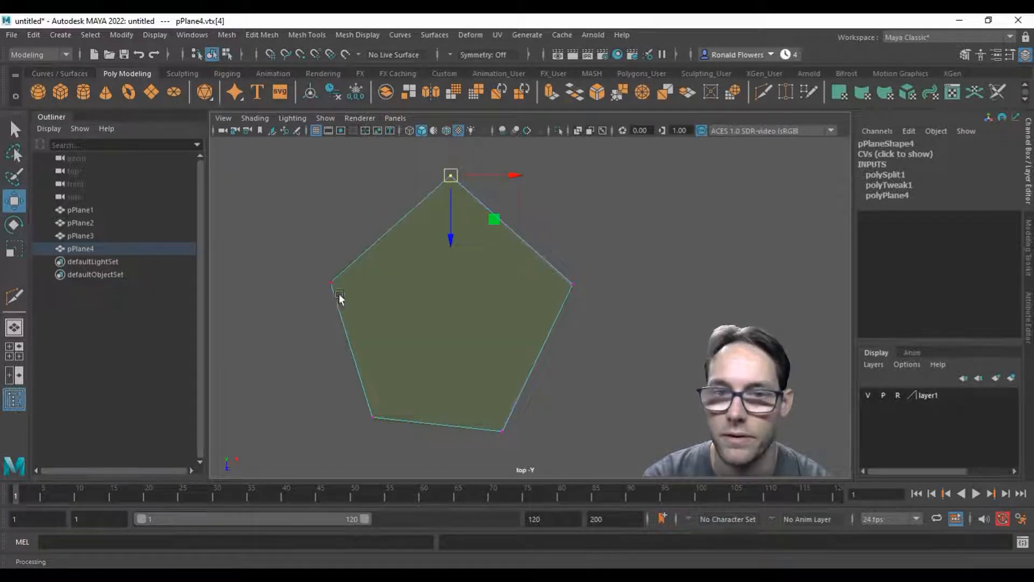
# Cut a horizontal edge across the pentagon between its left and right corners with Multi-Cut, and leave the tool
pyautogui.scroll(-5, 309, 213)
pyautogui.keyDown('alt'); pyautogui.moveTo(369, 249); pyautogui.dragTo(466, 393, button='middle'); pyautogui.keyUp('alt')
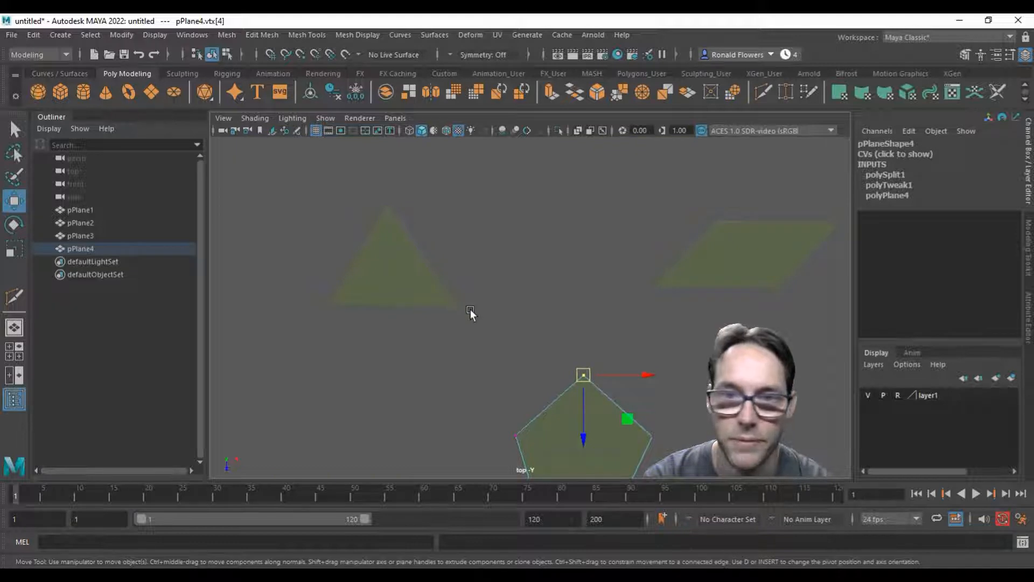
pyautogui.keyDown('alt'); pyautogui.moveTo(479, 331); pyautogui.dragTo(294, 295, button='middle'); pyautogui.keyUp('alt')
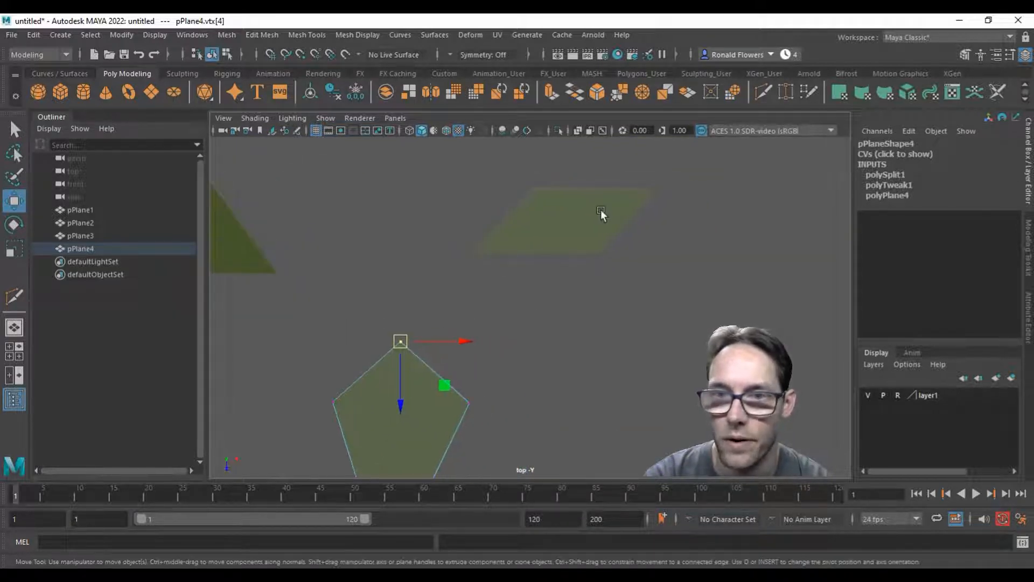
pyautogui.keyDown('alt'); pyautogui.moveTo(495, 381); pyautogui.dragTo(577, 241, button='middle'); pyautogui.keyUp('alt')
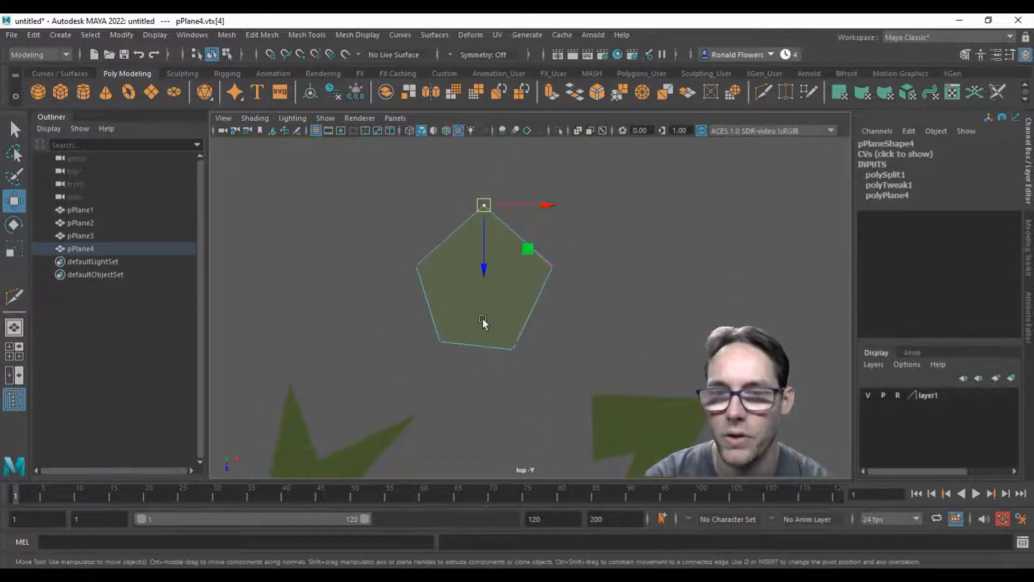
pyautogui.scroll(5, 483, 311)
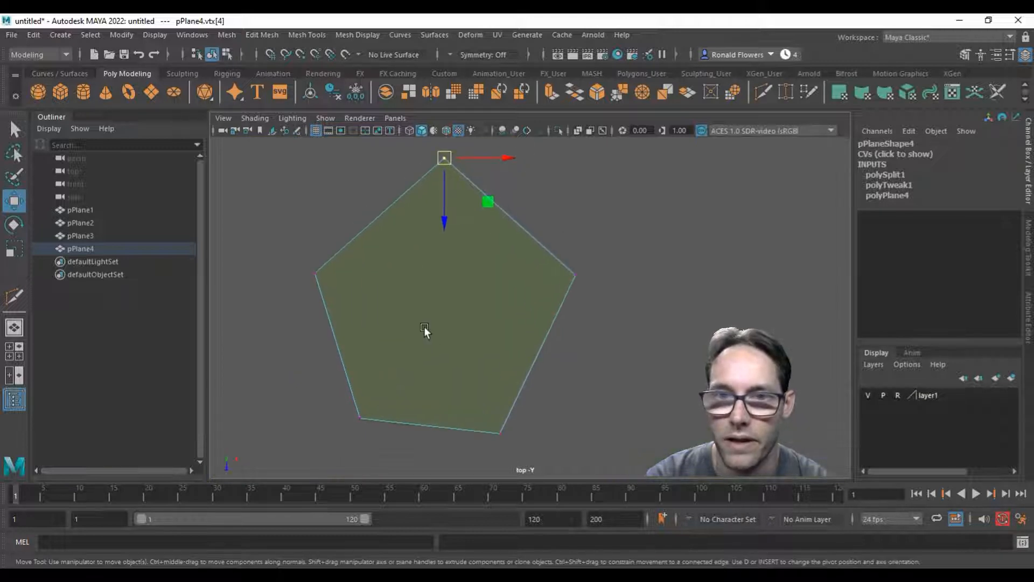
pyautogui.keyDown('alt'); pyautogui.moveTo(399, 320); pyautogui.dragTo(429, 324, button='middle'); pyautogui.keyUp('alt')
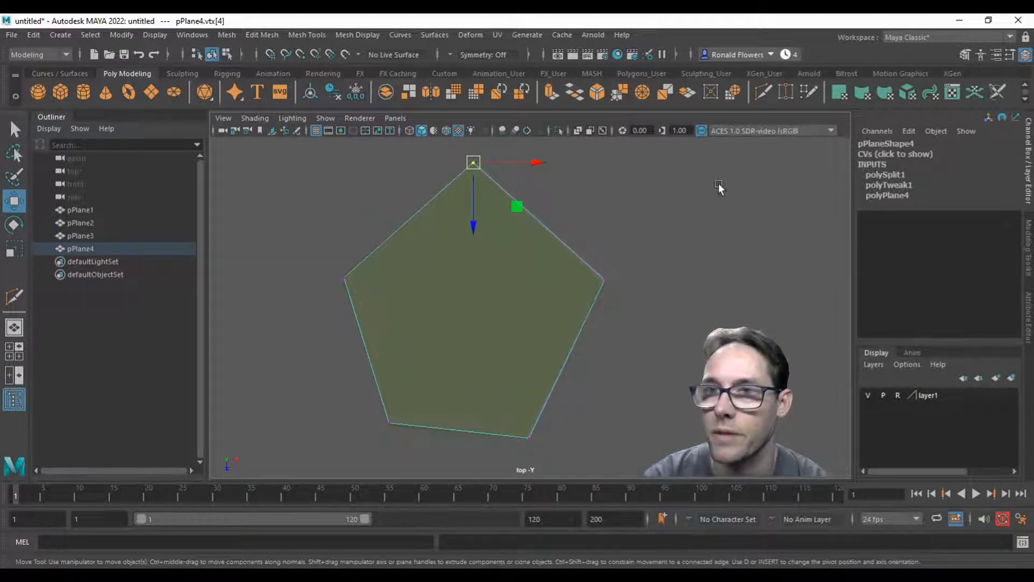
pyautogui.click(763, 94)
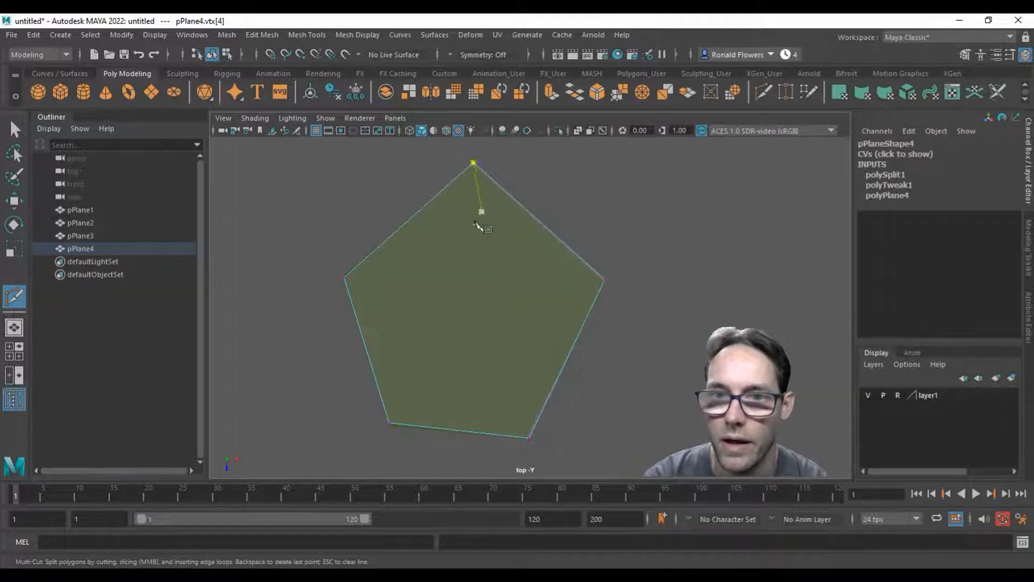
pyautogui.click(473, 163)
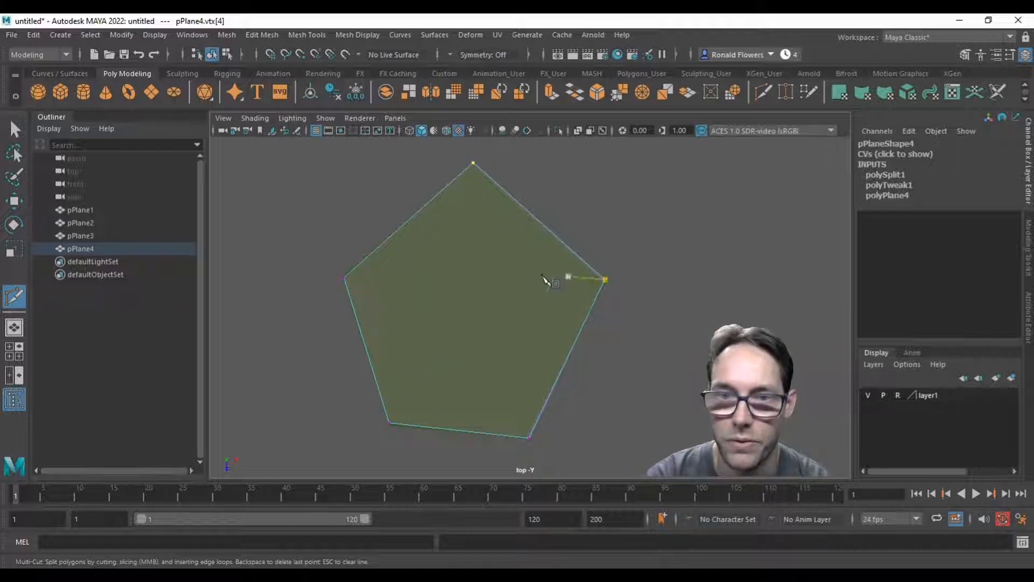
pyautogui.click(344, 279)
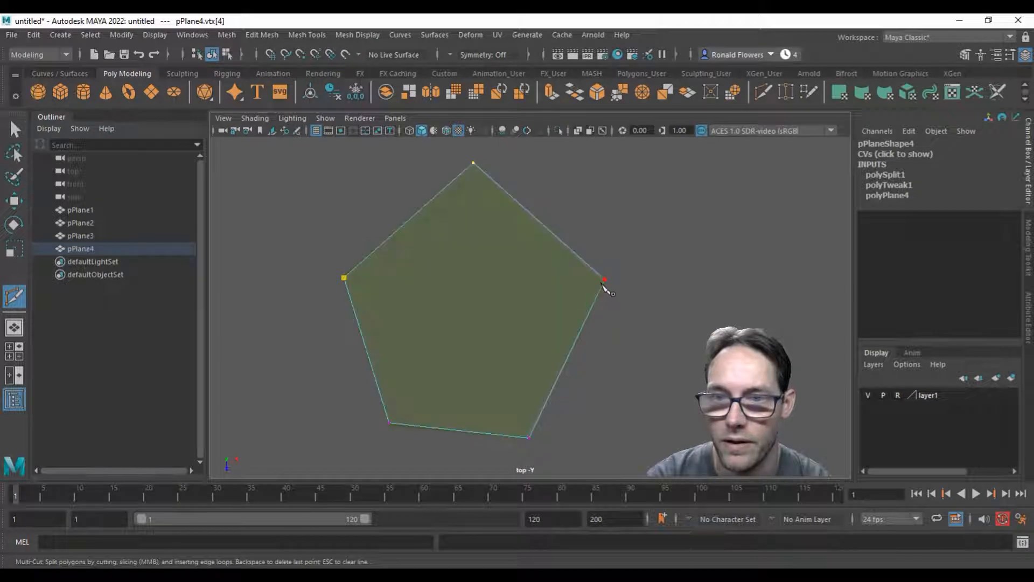
pyautogui.click(605, 279)
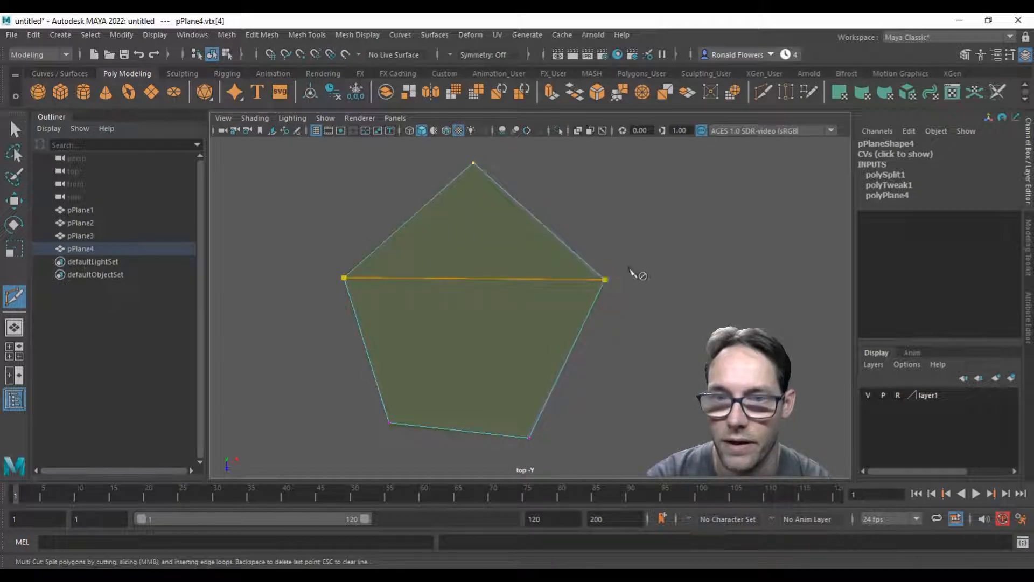
pyautogui.click(653, 257)
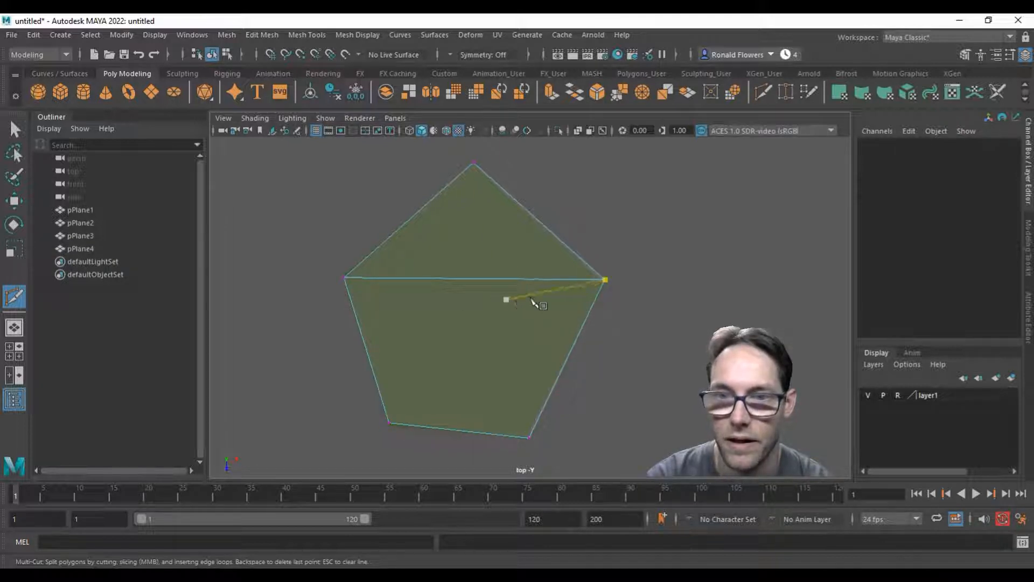
pyautogui.click(473, 162)
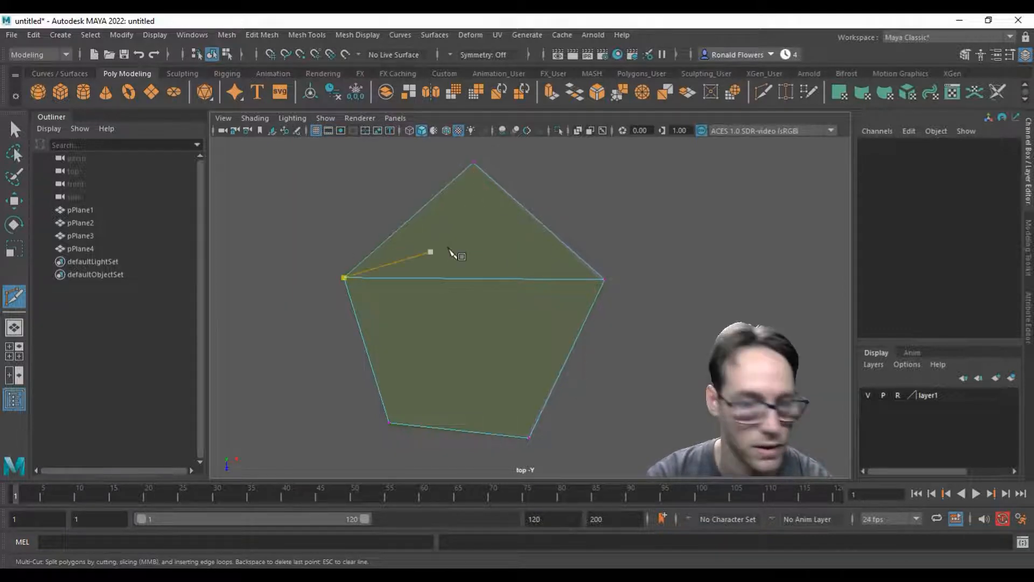
pyautogui.press('q')
# Return from vertex editing to object mode on the pentagon
pyautogui.scroll(-4, 474, 269)
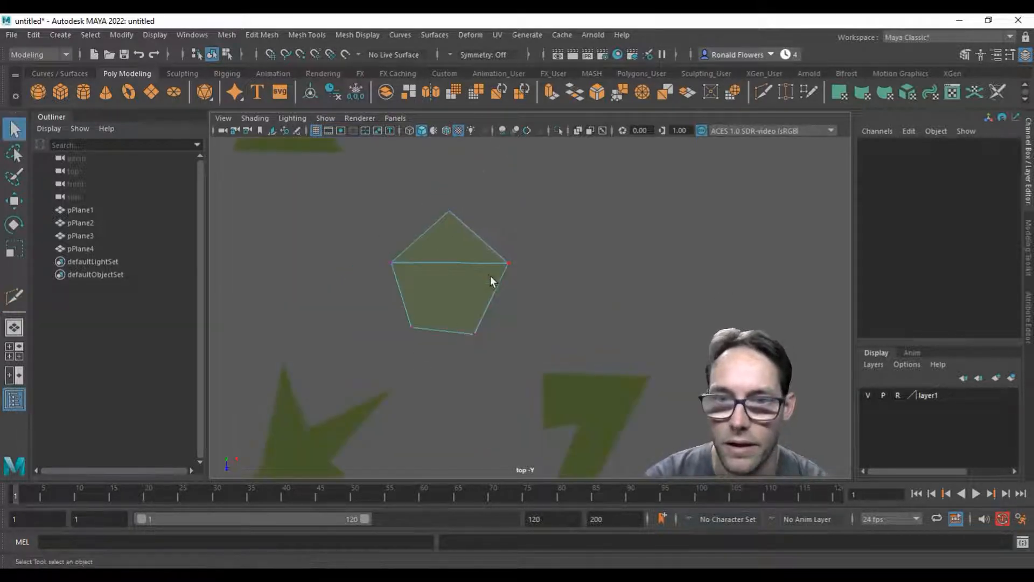
pyautogui.moveTo(477, 279); pyautogui.dragTo(523, 203, button='right')
pyautogui.keyDown('alt'); pyautogui.moveTo(410, 389); pyautogui.dragTo(521, 265, button='middle'); pyautogui.keyUp('alt')
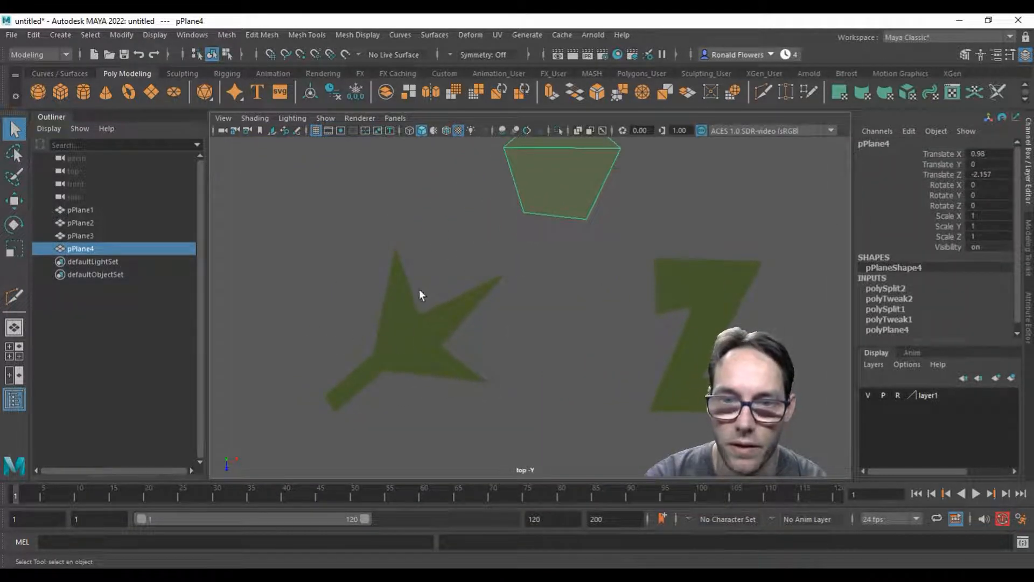
# Create a new polygon plane and move it over the centre of the star reference shape
pyautogui.click(577, 309)
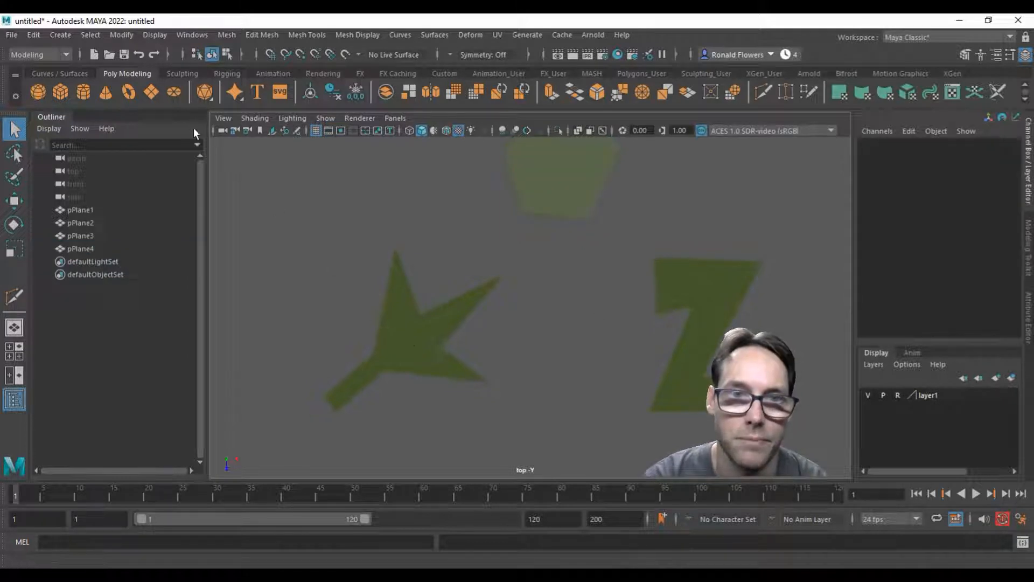
pyautogui.click(152, 93)
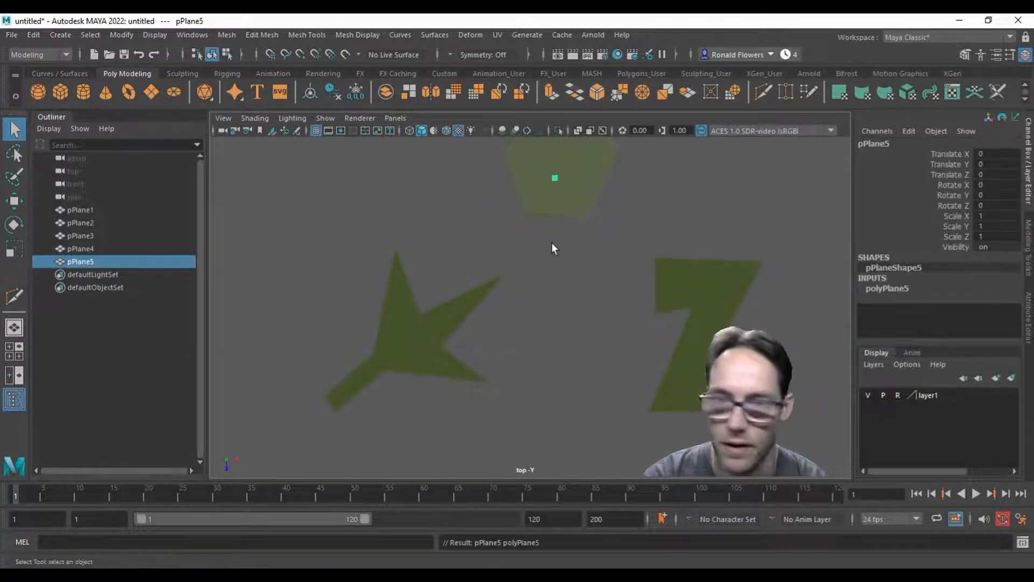
pyautogui.press('w')
pyautogui.moveTo(555, 178); pyautogui.dragTo(413, 339)
# Set the new plane's width and height to 25 and its width and height subdivisions to 1
pyautogui.click(883, 288)
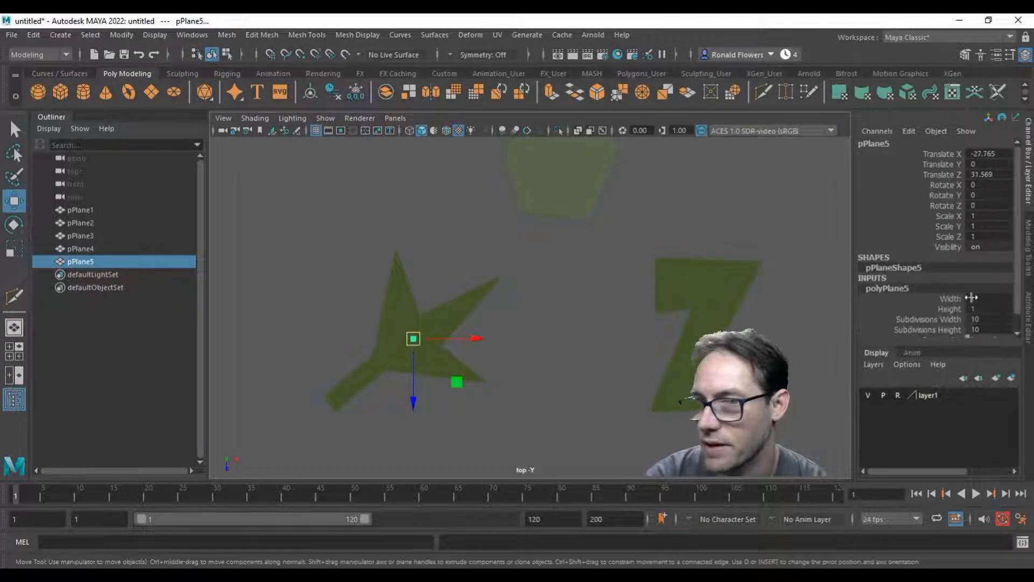
pyautogui.moveTo(975, 298); pyautogui.dragTo(978, 309)
pyautogui.write('25')
pyautogui.press('Return')
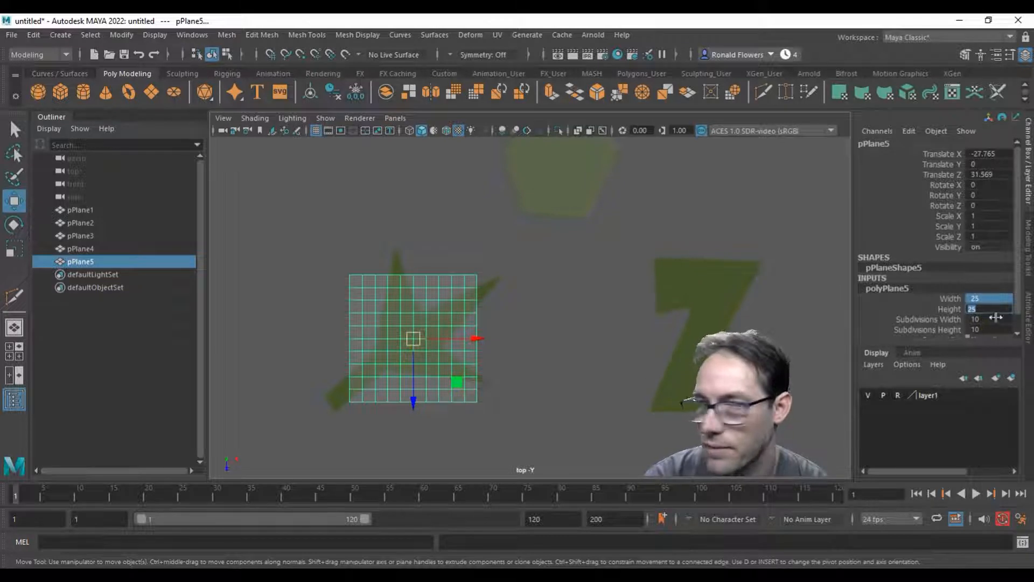
pyautogui.moveTo(990, 318); pyautogui.dragTo(989, 329)
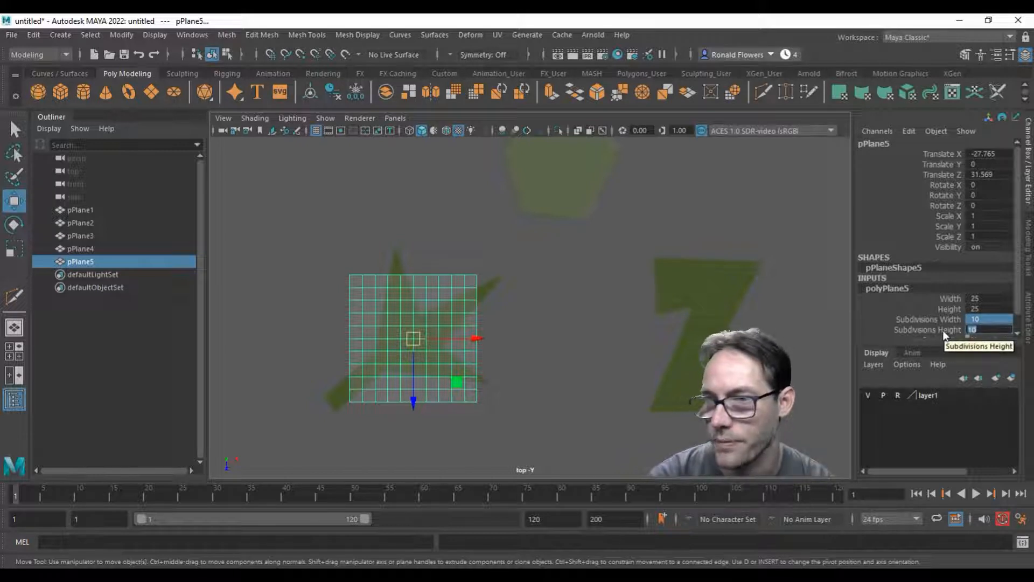
pyautogui.write('1')
pyautogui.press('Return')
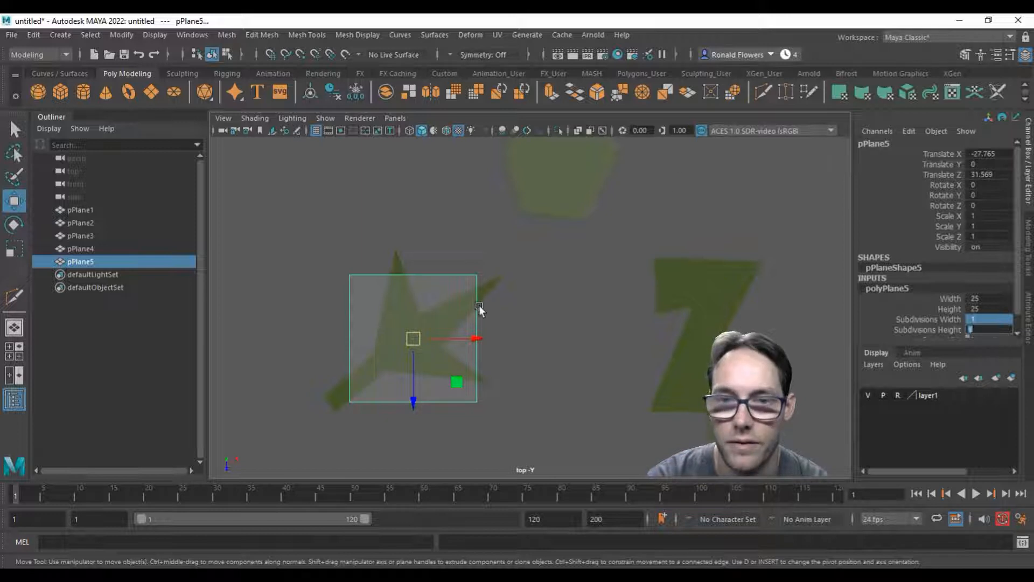
# In vertex mode, move the plane's two left vertices onto the outer end corners of the star's handle
pyautogui.scroll(2, 480, 306)
pyautogui.scroll(1, 514, 342)
pyautogui.keyDown('alt'); pyautogui.moveTo(514, 342); pyautogui.dragTo(632, 332, button='middle'); pyautogui.keyUp('alt')
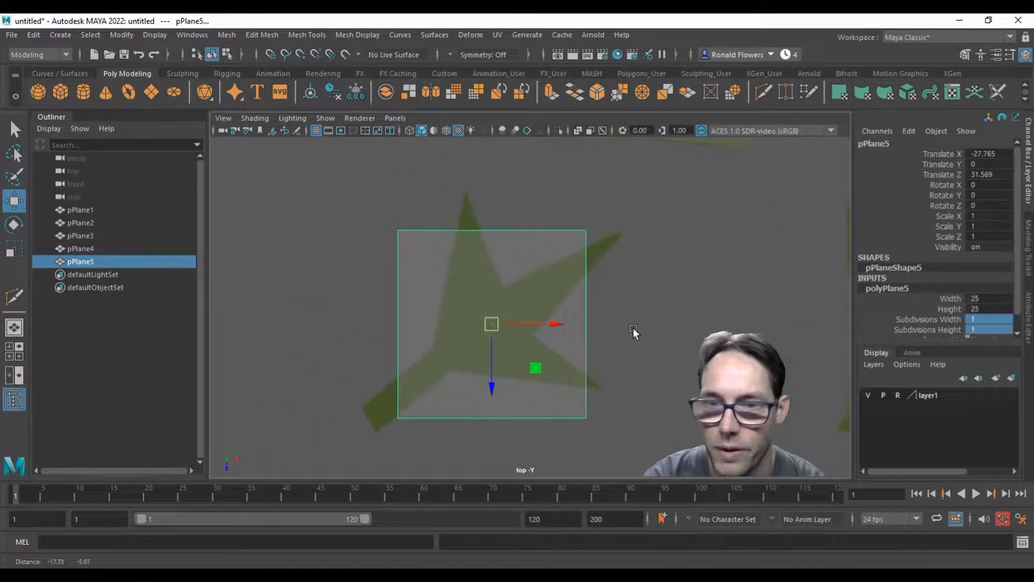
pyautogui.rightClick(542, 287)
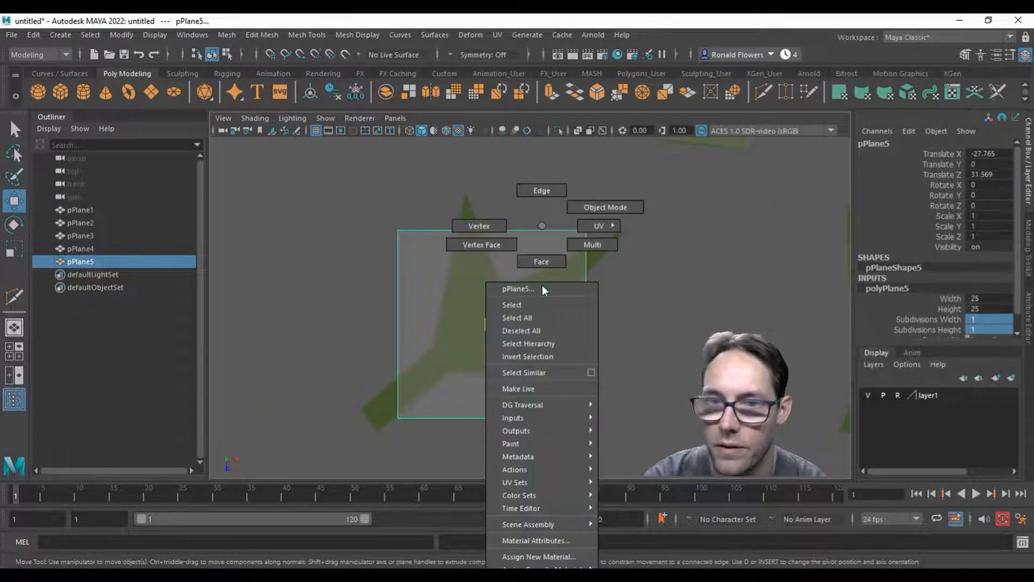
pyautogui.click(482, 221)
pyautogui.click(387, 414)
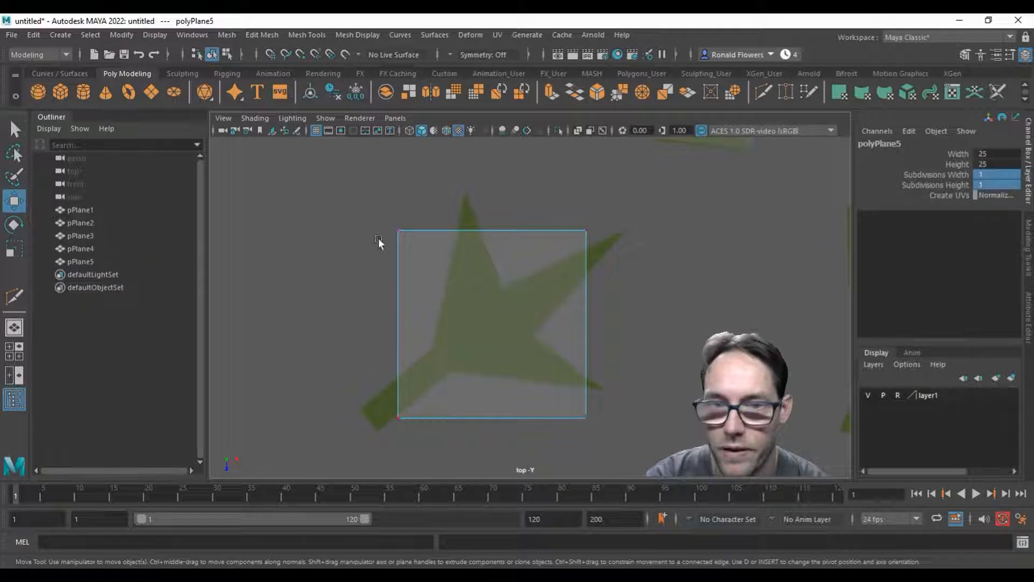
pyautogui.click(398, 230)
pyautogui.moveTo(397, 228); pyautogui.dragTo(359, 406)
pyautogui.click(398, 418)
pyautogui.moveTo(400, 420); pyautogui.dragTo(386, 431)
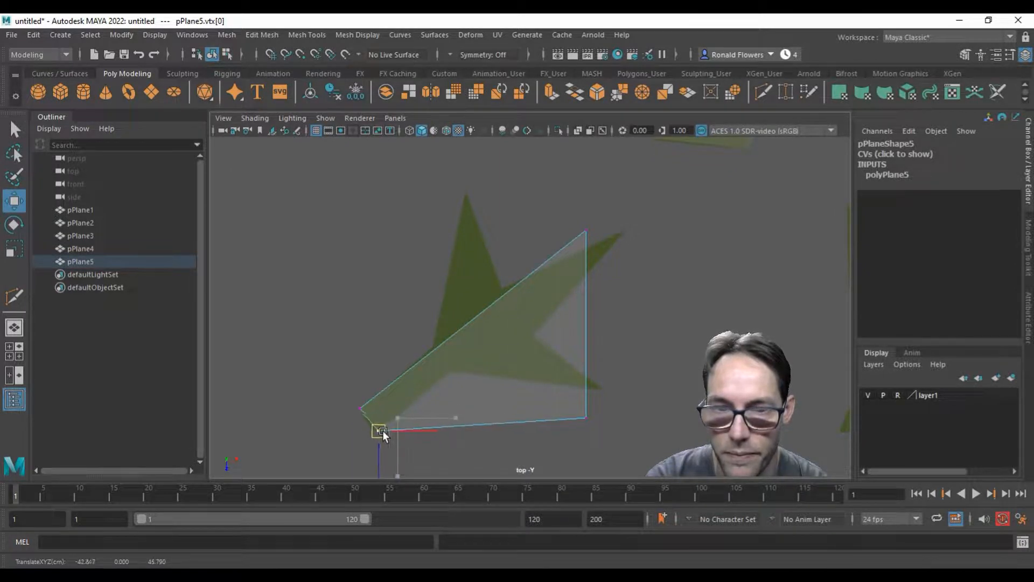
# Move the plane's two right vertices onto the corners where the handle meets the star's body
pyautogui.click(512, 381)
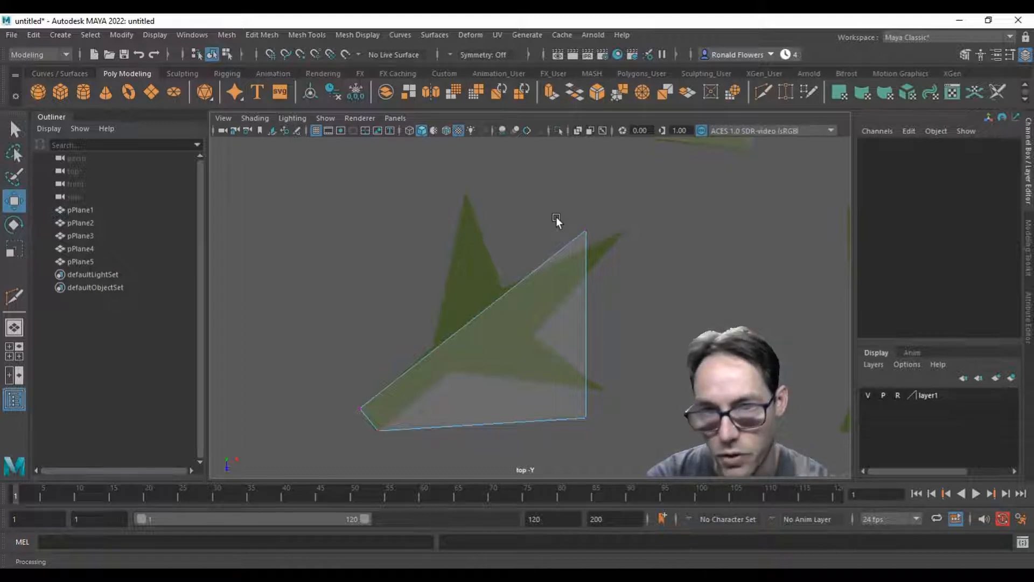
pyautogui.moveTo(570, 214); pyautogui.dragTo(502, 453)
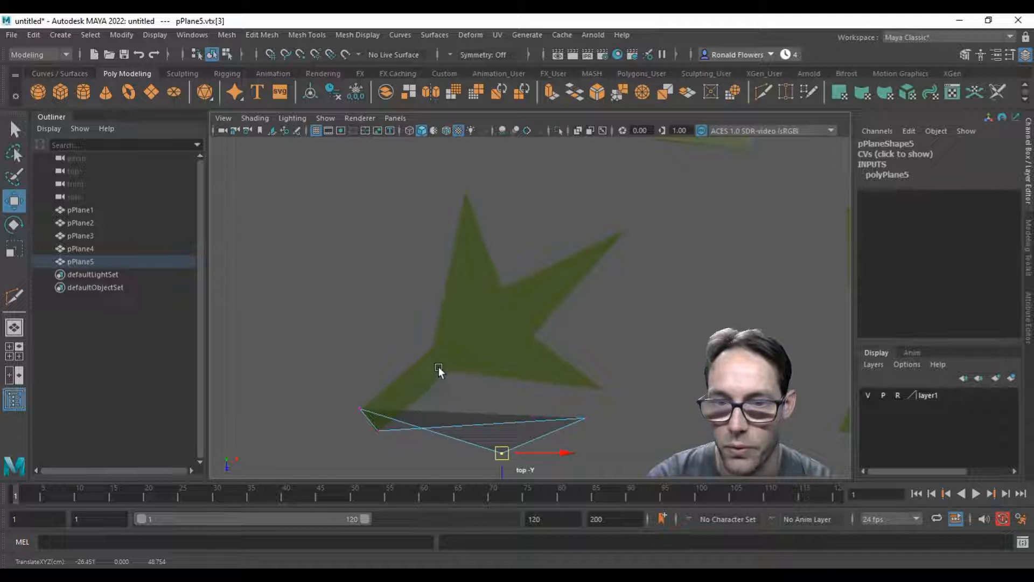
pyautogui.moveTo(501, 451); pyautogui.dragTo(429, 349)
pyautogui.moveTo(532, 384)
pyautogui.mouseDown()
pyautogui.moveTo(613, 436)
pyautogui.moveTo(585, 418)
pyautogui.moveTo(444, 386)
pyautogui.moveTo(451, 369)
pyautogui.mouseUp()
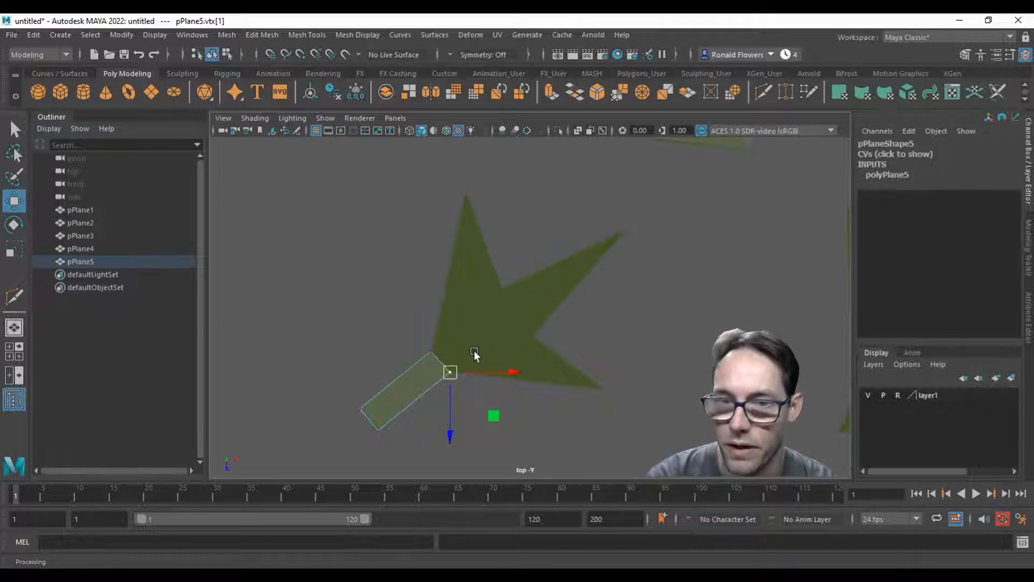
# Extrude the handle's inner end edge and move the new edge diagonally up to the star's notches
pyautogui.moveTo(486, 341); pyautogui.dragTo(488, 189, button='right')
pyautogui.click(488, 189)
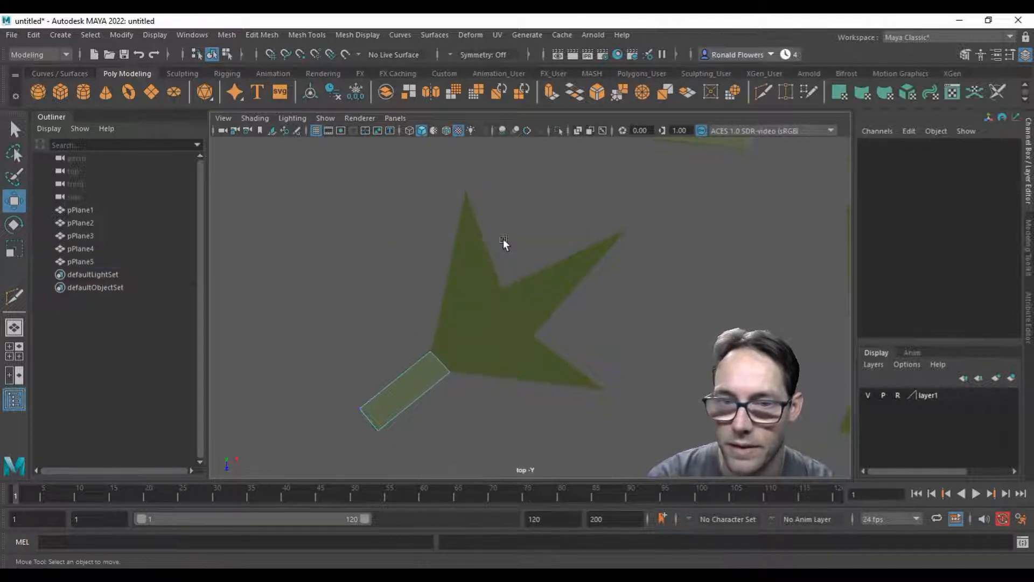
pyautogui.click(444, 350)
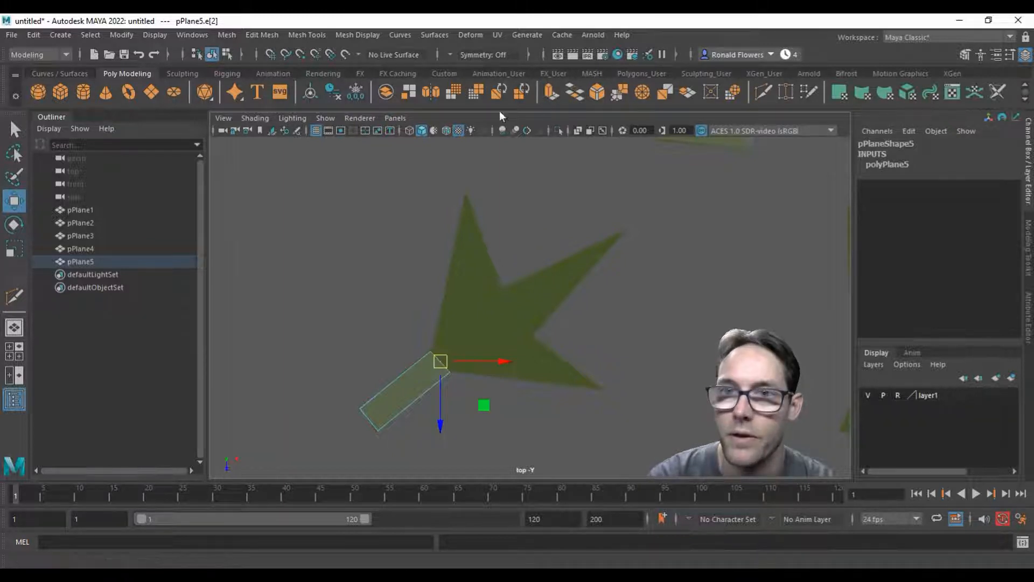
pyautogui.click(264, 36)
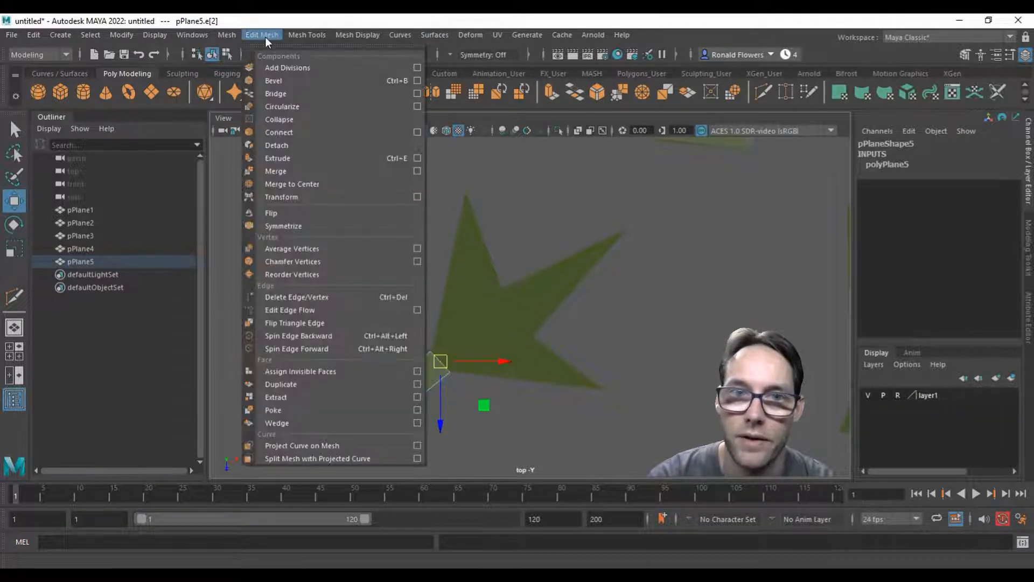
pyautogui.click(295, 158)
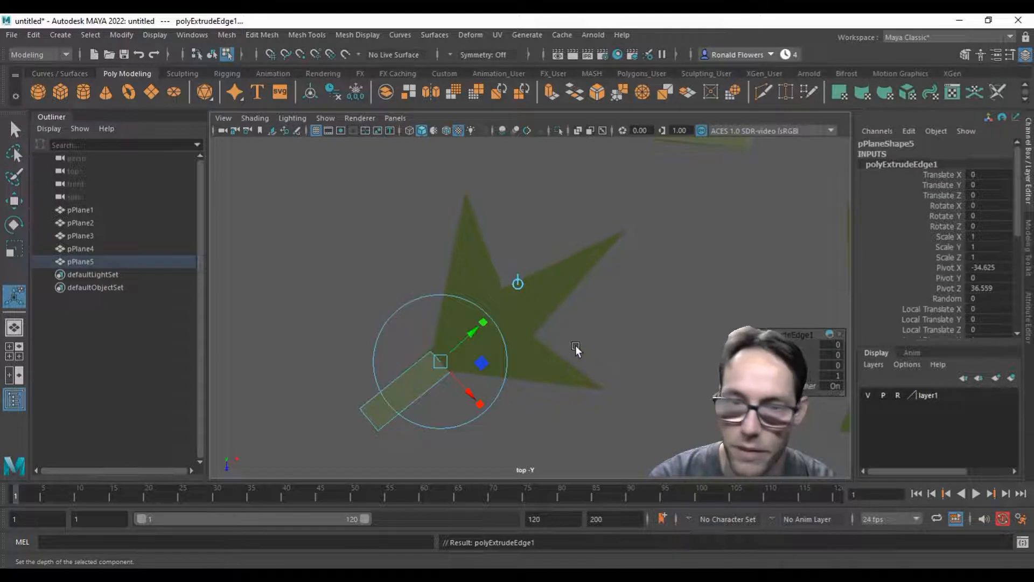
pyautogui.press('w')
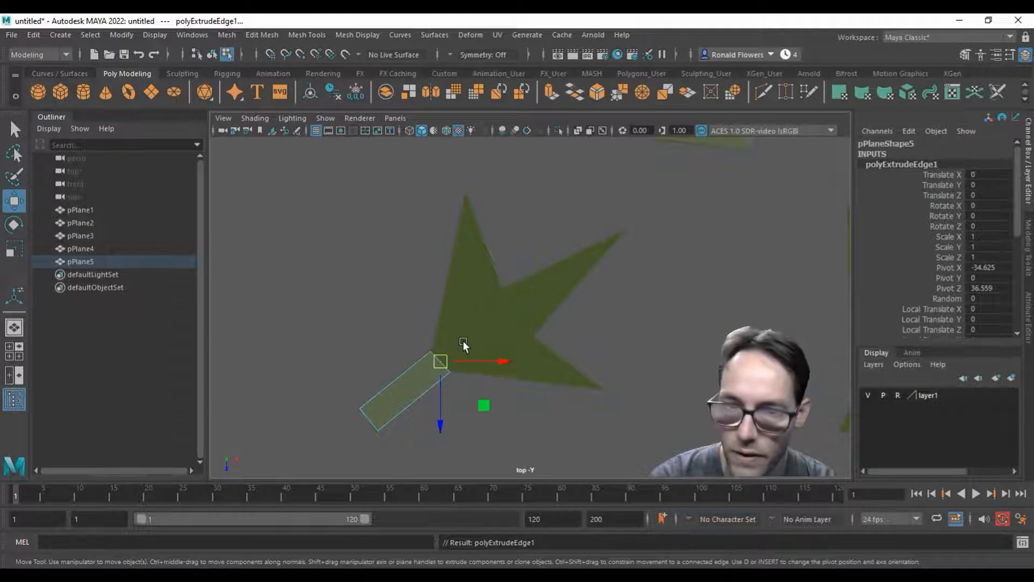
pyautogui.moveTo(447, 360); pyautogui.dragTo(519, 302)
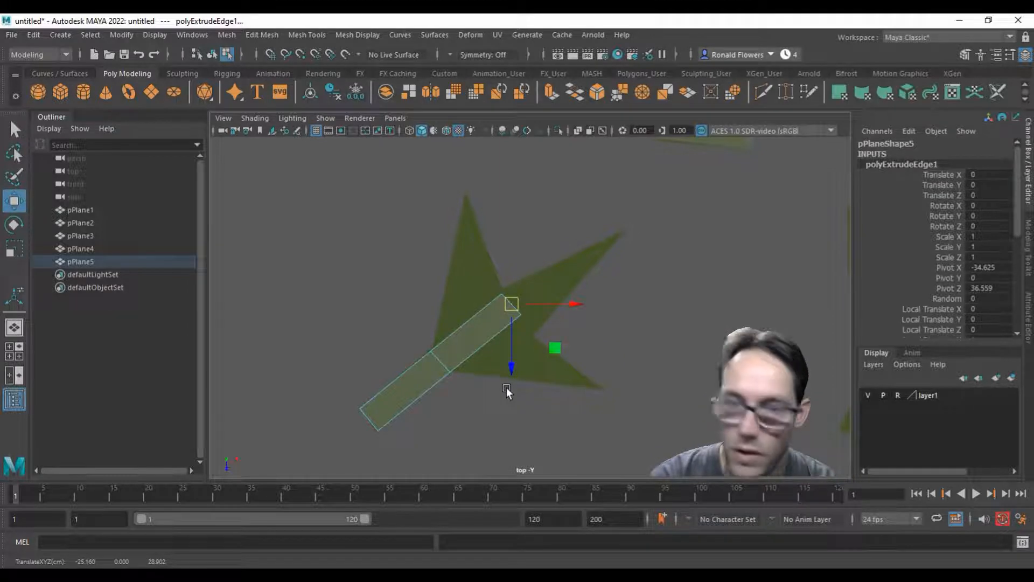
# Move the extruded edge's two vertices onto the upper and right inner notches of the star reference
pyautogui.moveTo(481, 335); pyautogui.dragTo(418, 221, button='right')
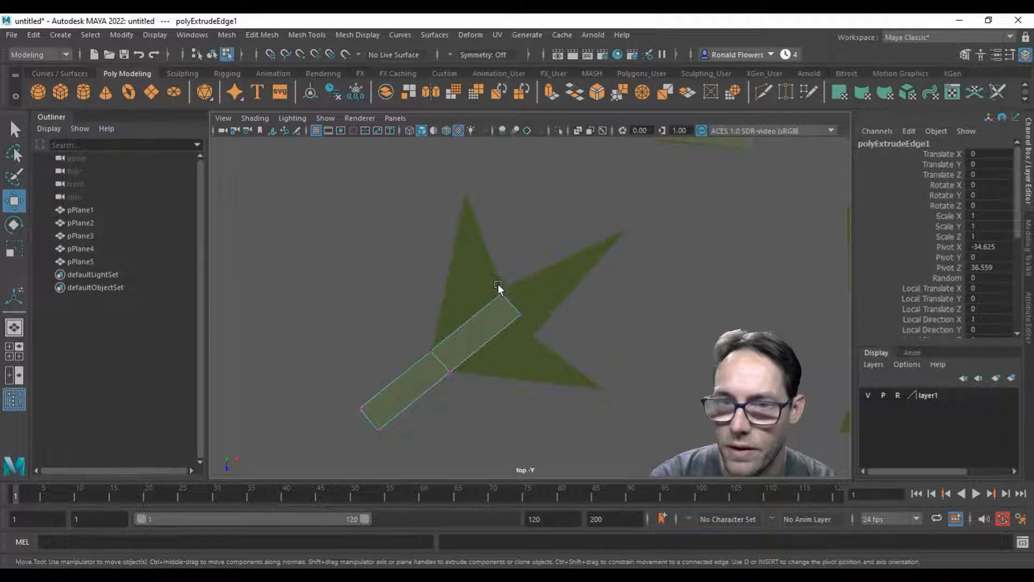
pyautogui.moveTo(504, 298); pyautogui.dragTo(506, 300)
pyautogui.scroll(5, 532, 342)
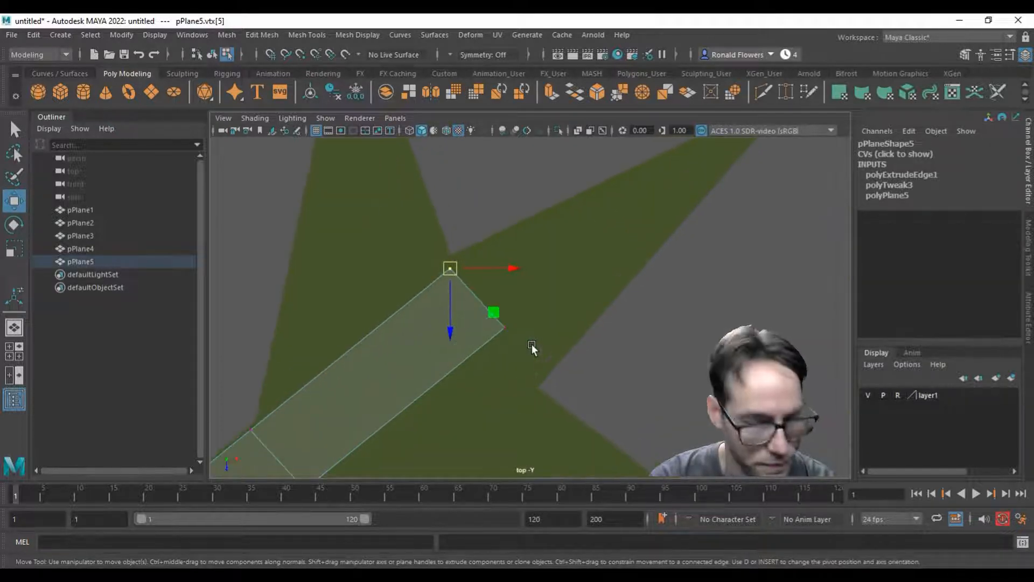
pyautogui.keyDown('alt'); pyautogui.moveTo(588, 337); pyautogui.dragTo(547, 286, button='middle'); pyautogui.keyUp('alt')
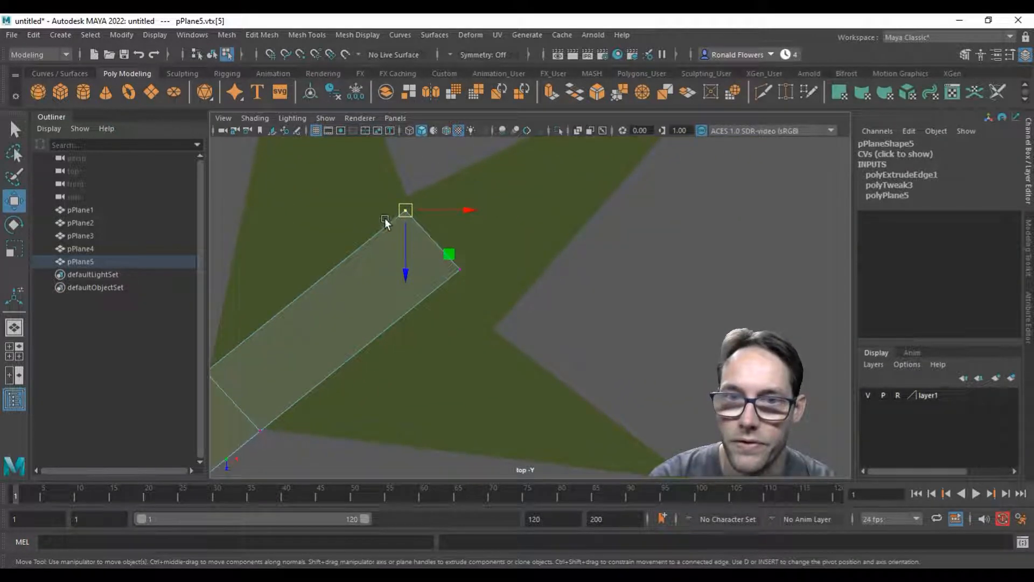
pyautogui.moveTo(402, 211); pyautogui.dragTo(402, 196)
pyautogui.moveTo(434, 245); pyautogui.dragTo(496, 333)
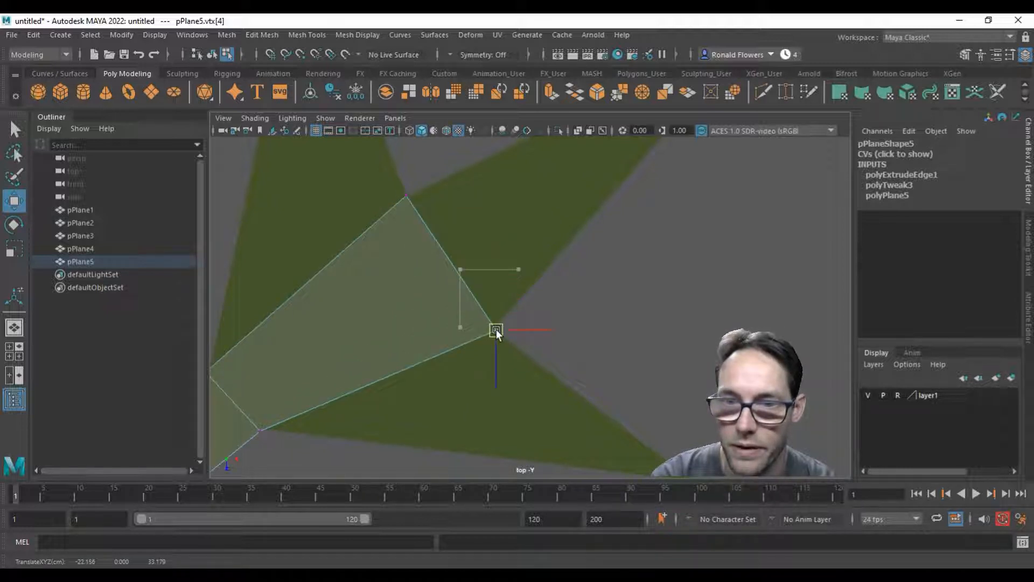
pyautogui.scroll(-5, 599, 254)
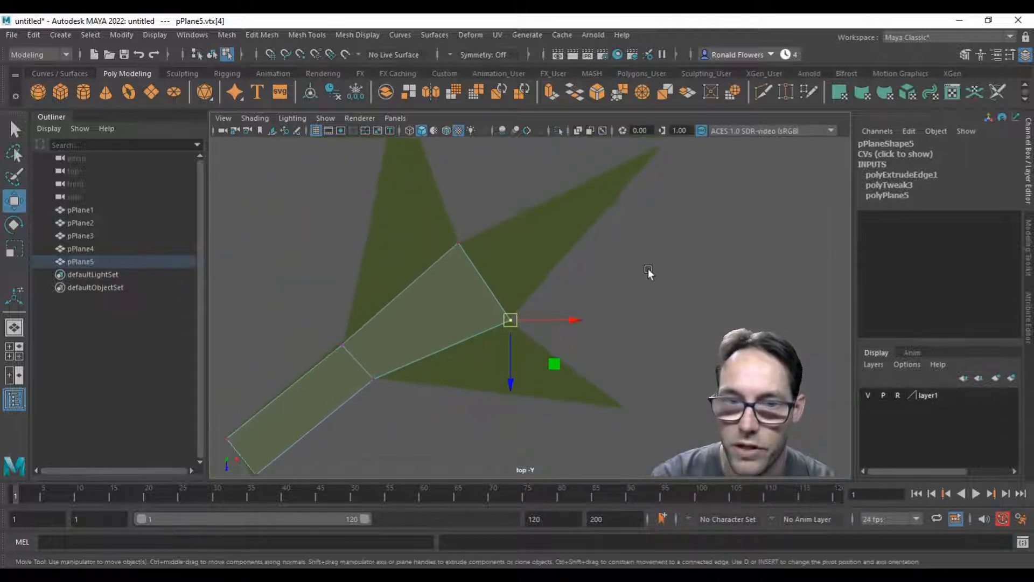
# Nudge the vertex at the upper corner between handle and body slightly outward, and clear the selection
pyautogui.click(342, 344)
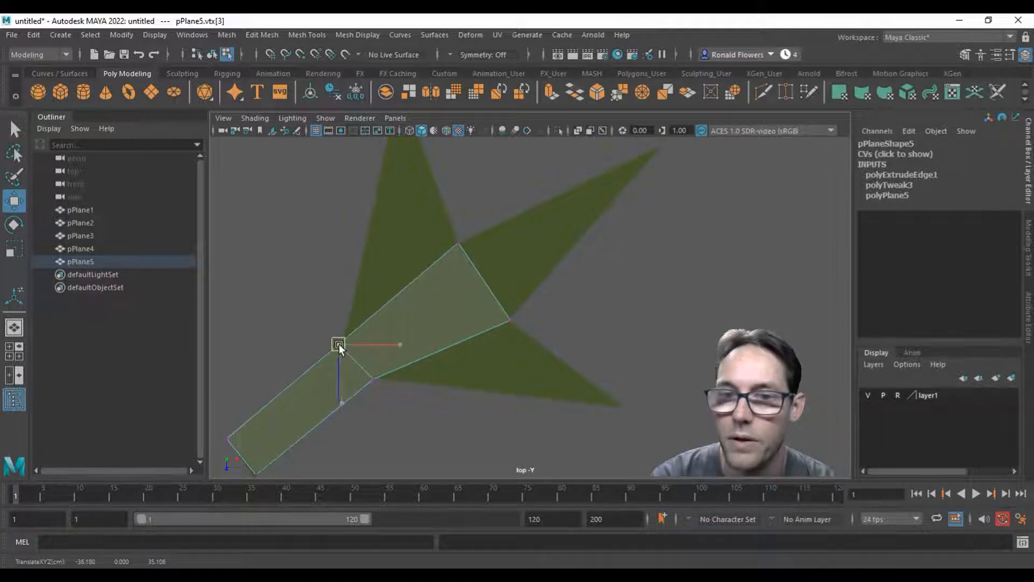
pyautogui.click(591, 310)
pyautogui.scroll(-2, 594, 312)
pyautogui.keyDown('alt'); pyautogui.moveTo(594, 312); pyautogui.dragTo(589, 348, button='middle'); pyautogui.keyUp('alt')
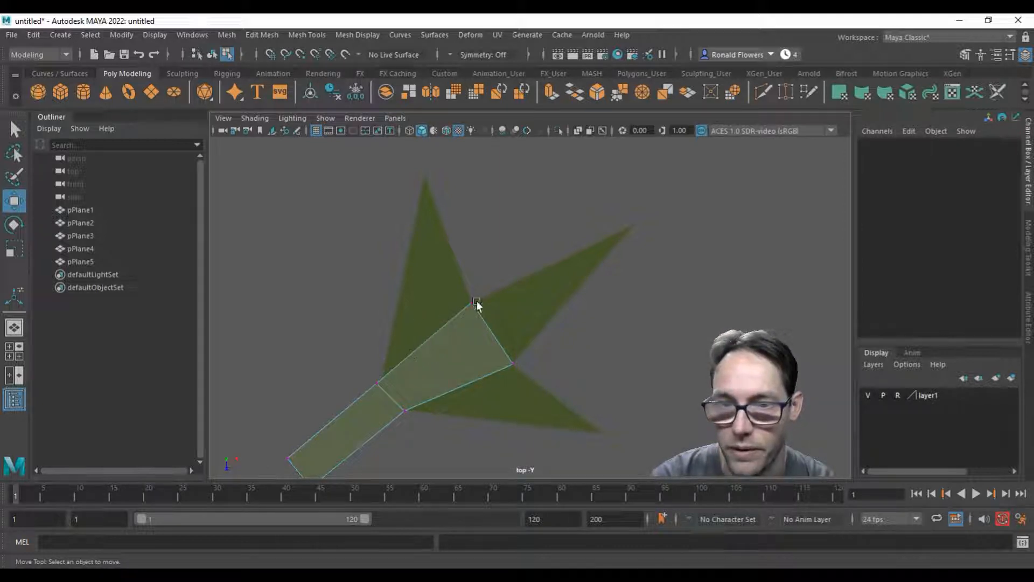
# Select the body face's three outer edges and extrude them outward with a local Y translation of about 7.3
pyautogui.moveTo(534, 289); pyautogui.dragTo(532, 186, button='right')
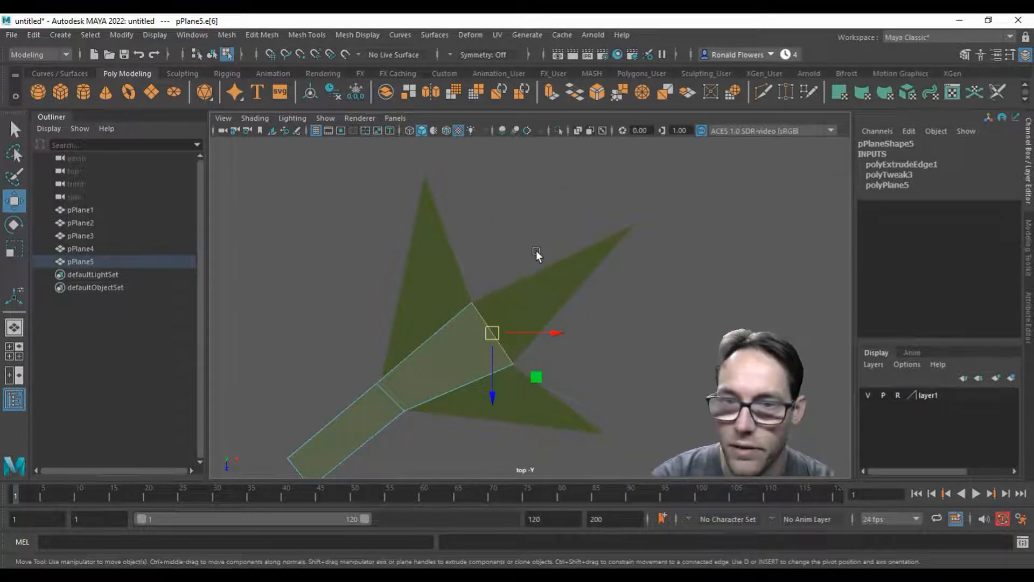
pyautogui.press('q')
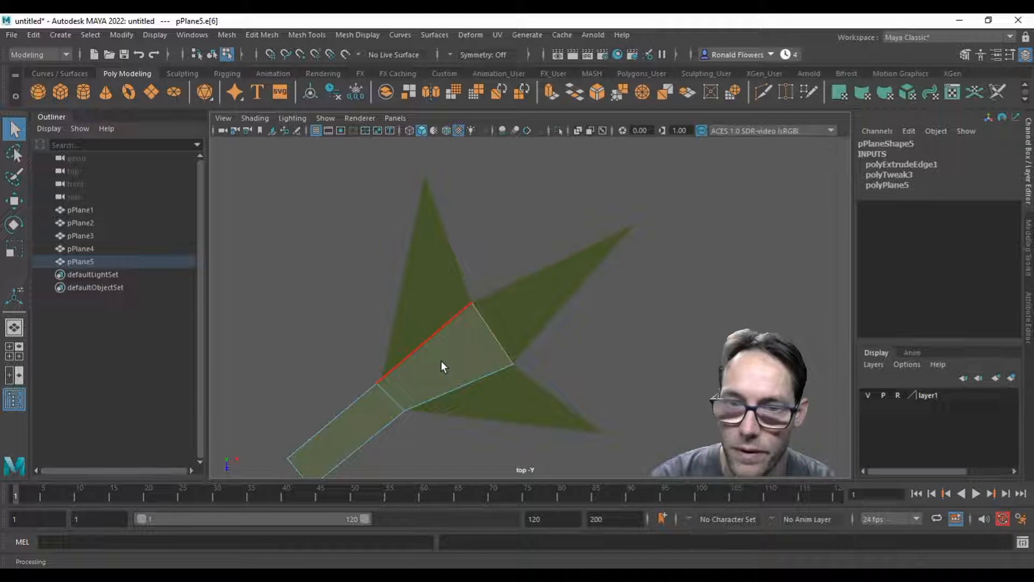
pyautogui.click(496, 319)
pyautogui.keyDown('shift'); pyautogui.click(496, 319); pyautogui.keyUp('shift')
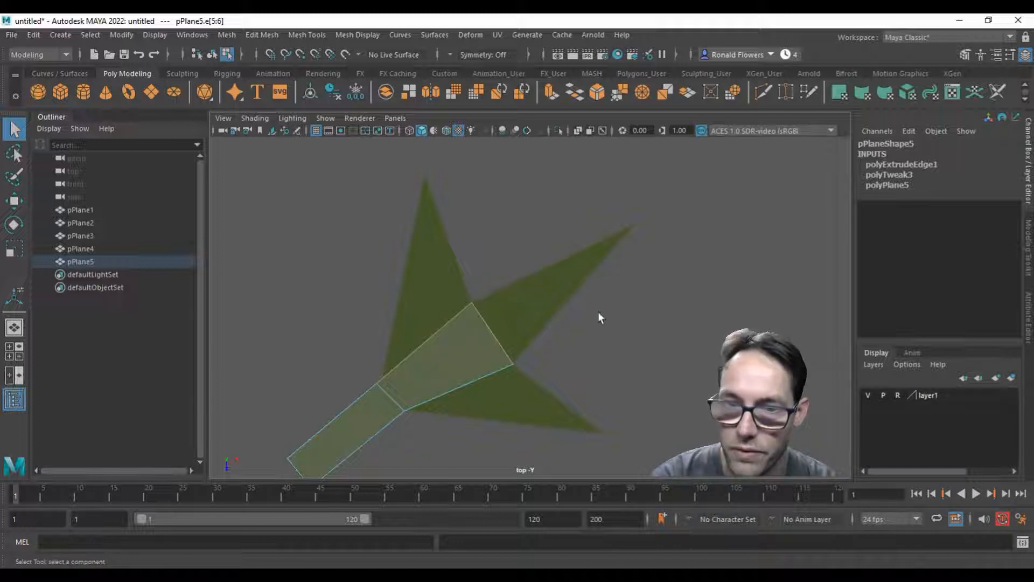
pyautogui.keyDown('shift'); pyautogui.click(468, 380); pyautogui.keyUp('shift')
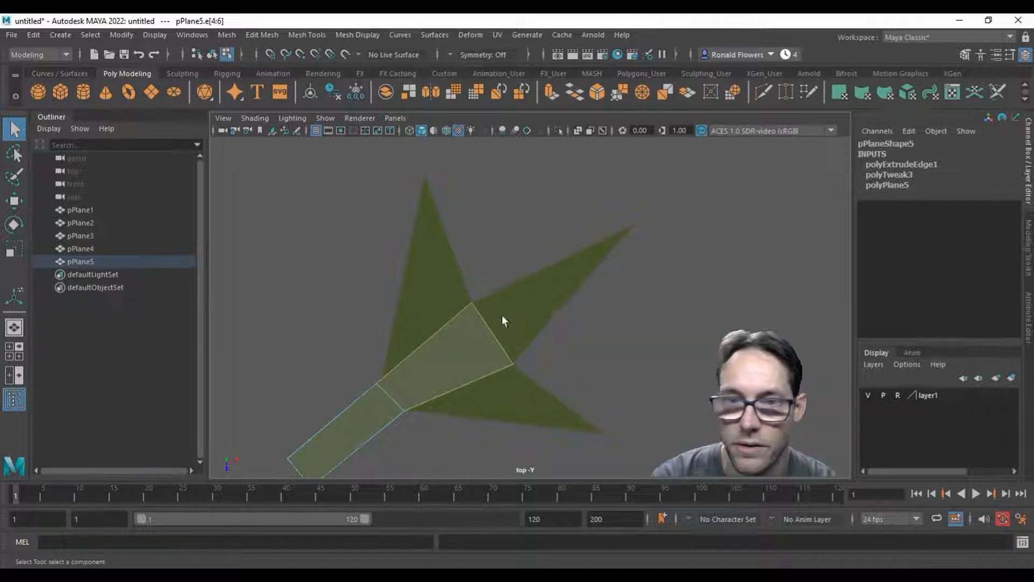
pyautogui.click(550, 92)
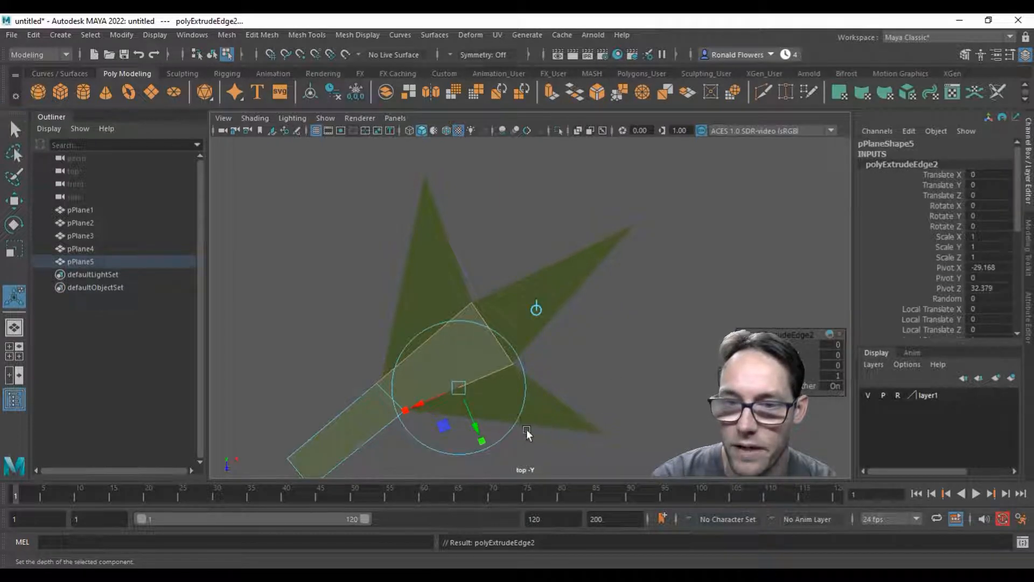
pyautogui.moveTo(476, 426); pyautogui.dragTo(505, 490)
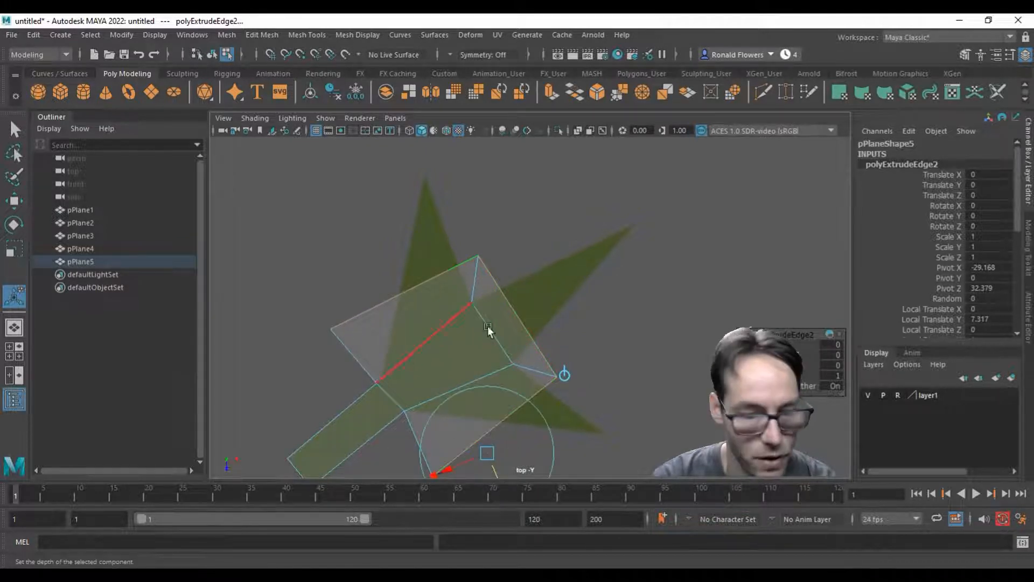
# Turn off Keep Faces Together for the three-edge extrusion so each edge extrudes separately
pyautogui.keyDown('alt'); pyautogui.moveTo(615, 327); pyautogui.dragTo(599, 259, button='middle'); pyautogui.keyUp('alt')
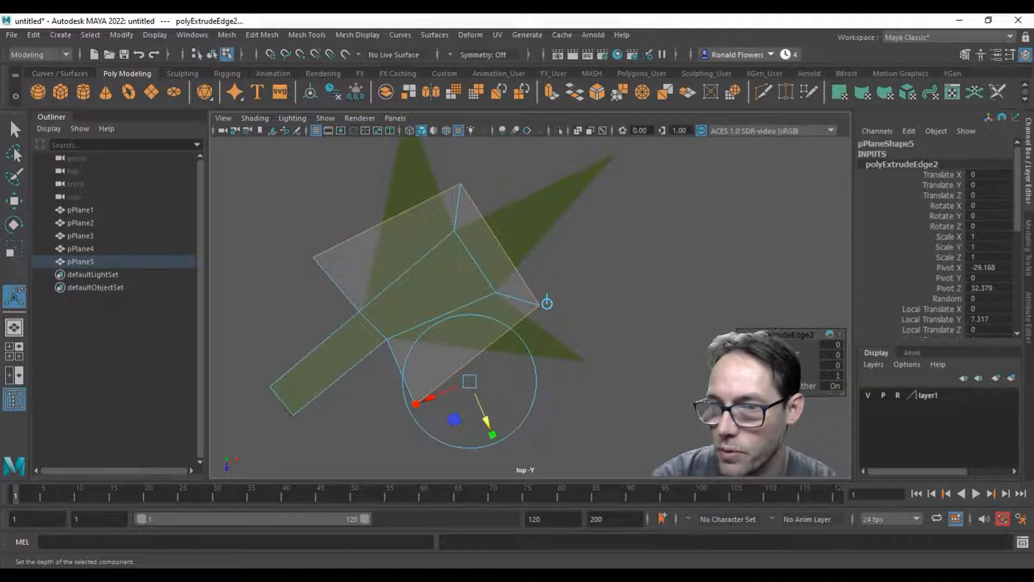
pyautogui.moveTo(768, 336); pyautogui.dragTo(622, 254)
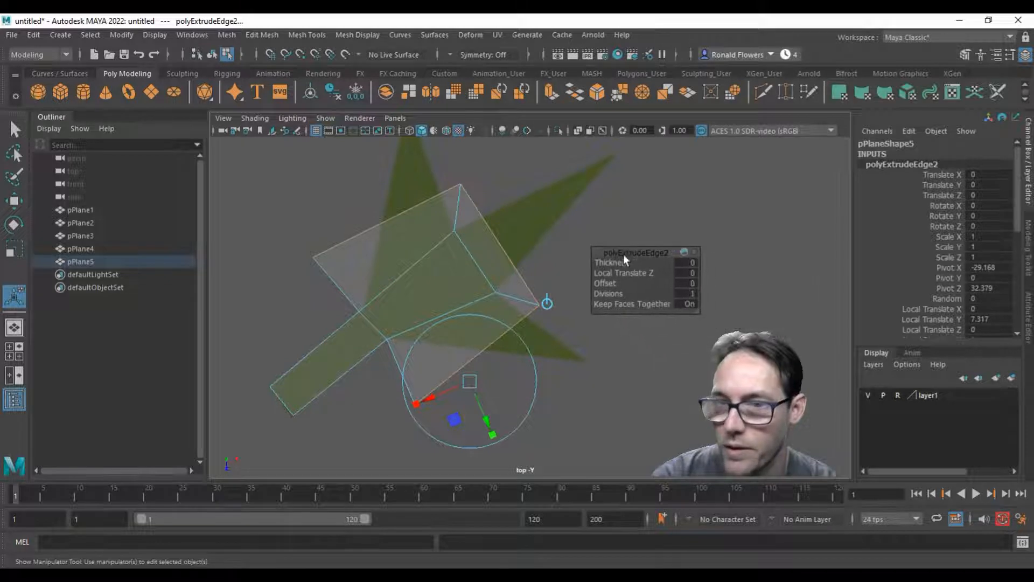
pyautogui.click(690, 304)
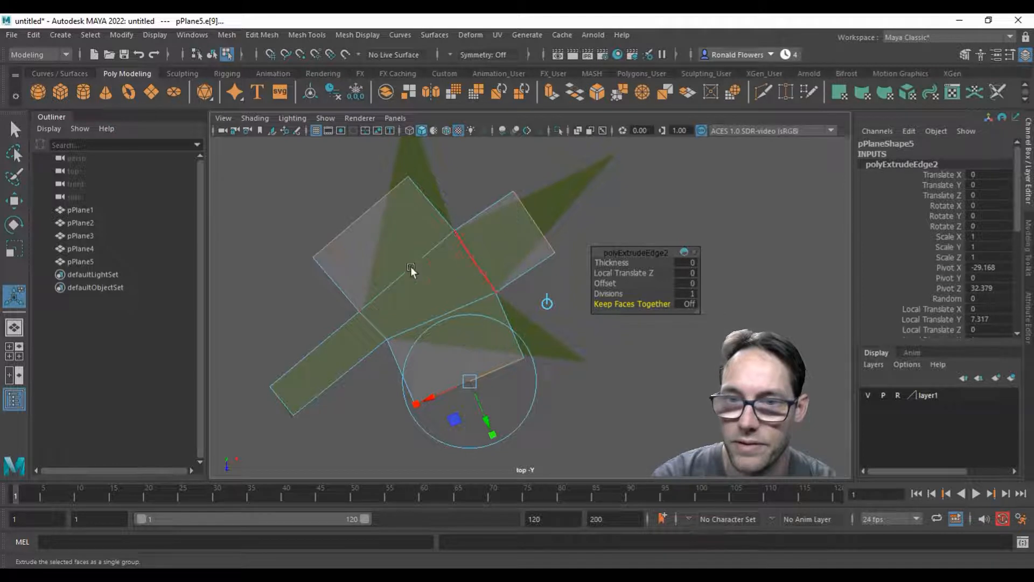
# Move one outer vertex of the upper-right extruded face onto that star arm's tip and delete the face's other outer vertex
pyautogui.keyDown('alt'); pyautogui.moveTo(560, 230); pyautogui.dragTo(494, 295, button='middle'); pyautogui.keyUp('alt')
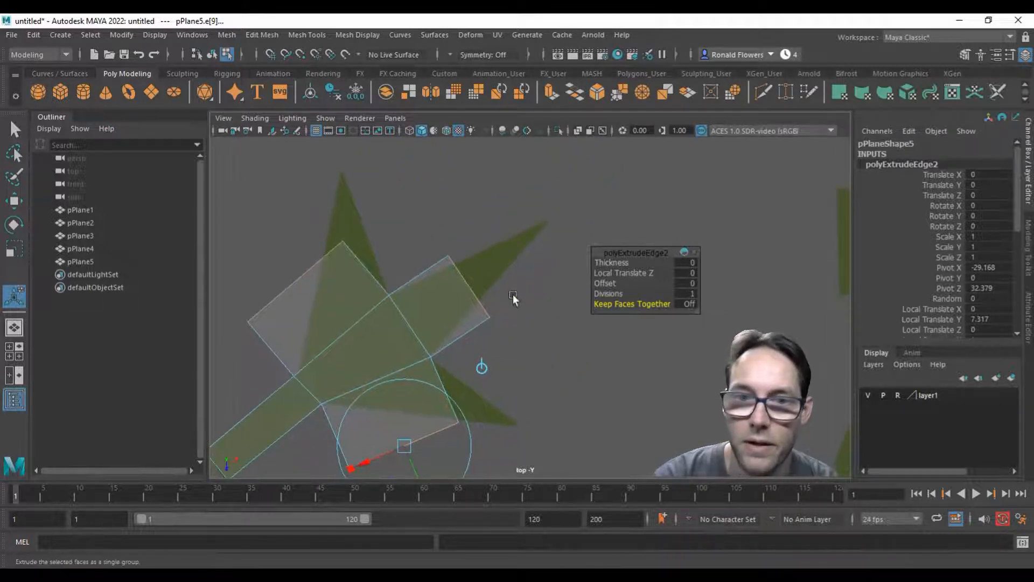
pyautogui.moveTo(391, 222); pyautogui.dragTo(338, 215, button='right')
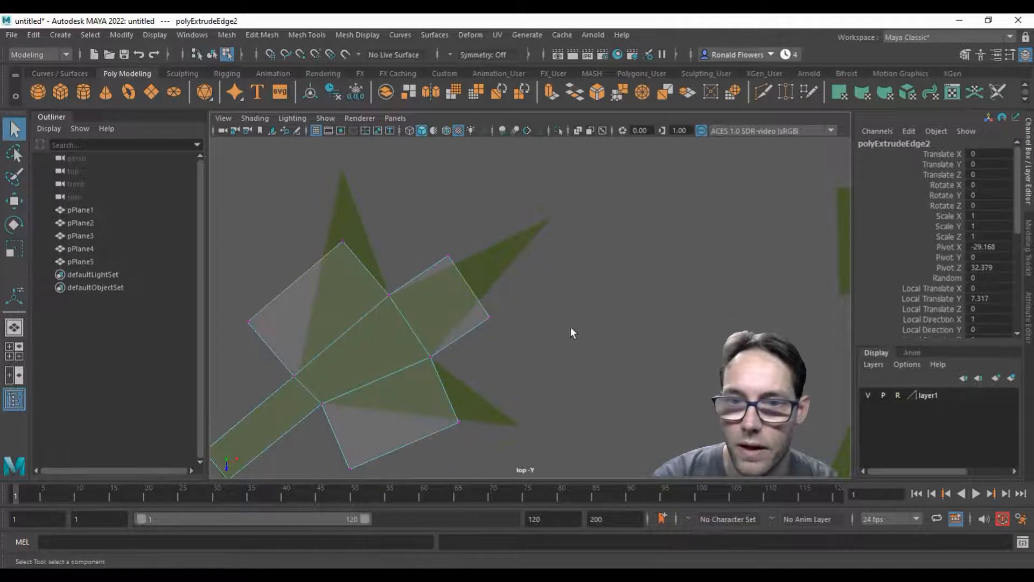
pyautogui.keyDown('alt'); pyautogui.moveTo(573, 330); pyautogui.dragTo(595, 314, button='middle'); pyautogui.keyUp('alt')
pyautogui.moveTo(455, 233); pyautogui.dragTo(503, 280)
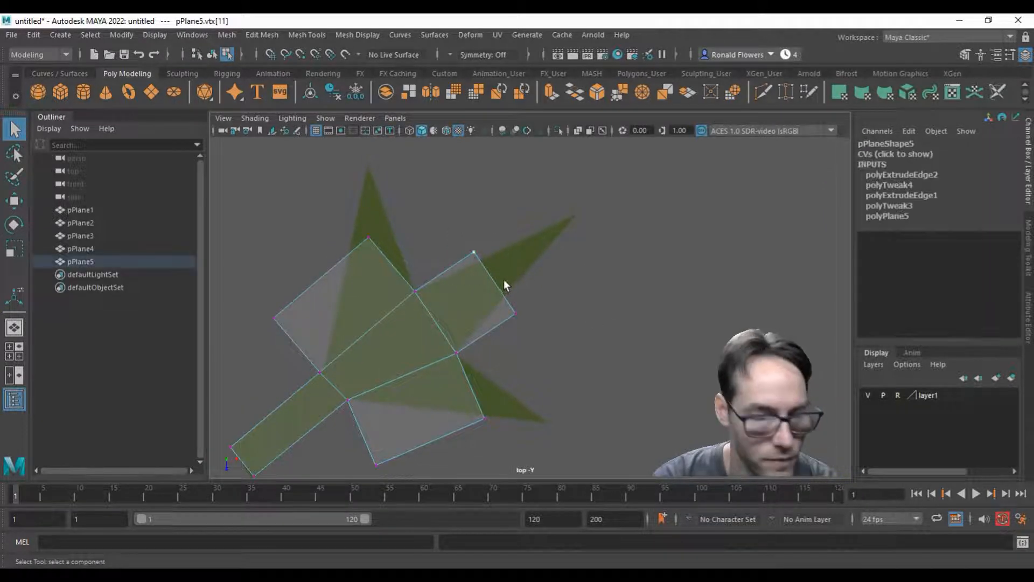
pyautogui.press('w')
pyautogui.moveTo(474, 251); pyautogui.dragTo(574, 214)
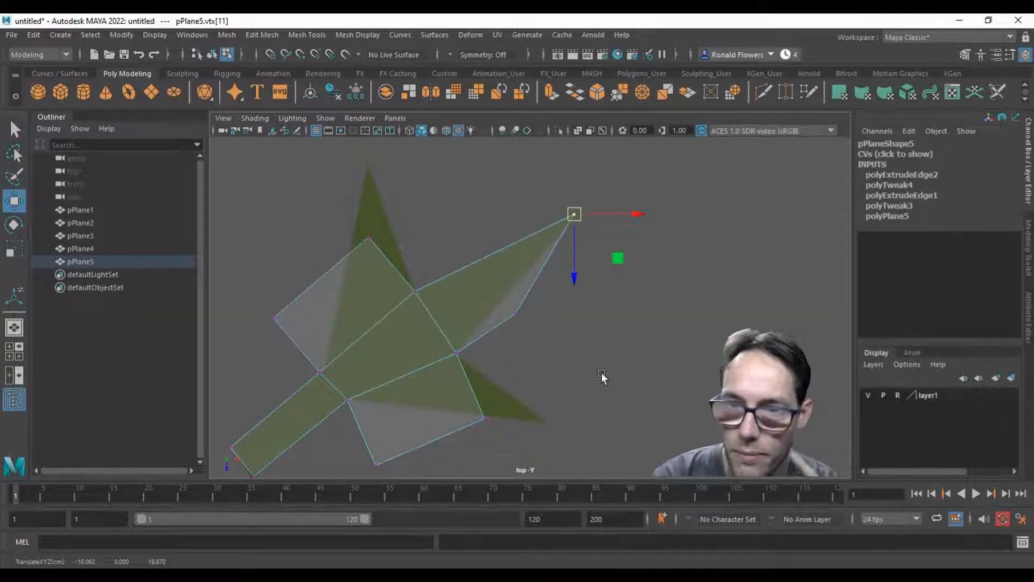
pyautogui.moveTo(533, 290); pyautogui.dragTo(507, 330)
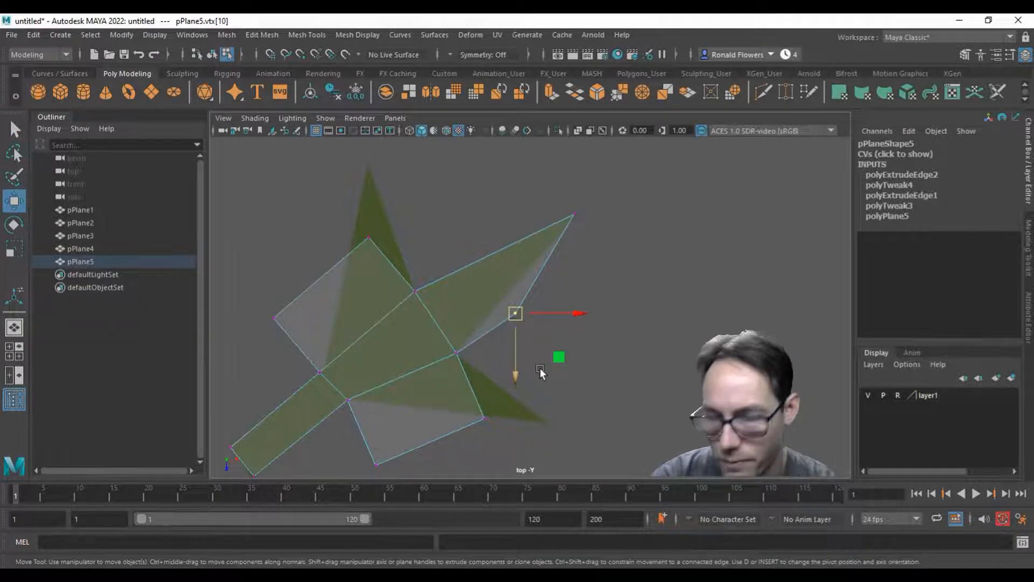
pyautogui.click(585, 385)
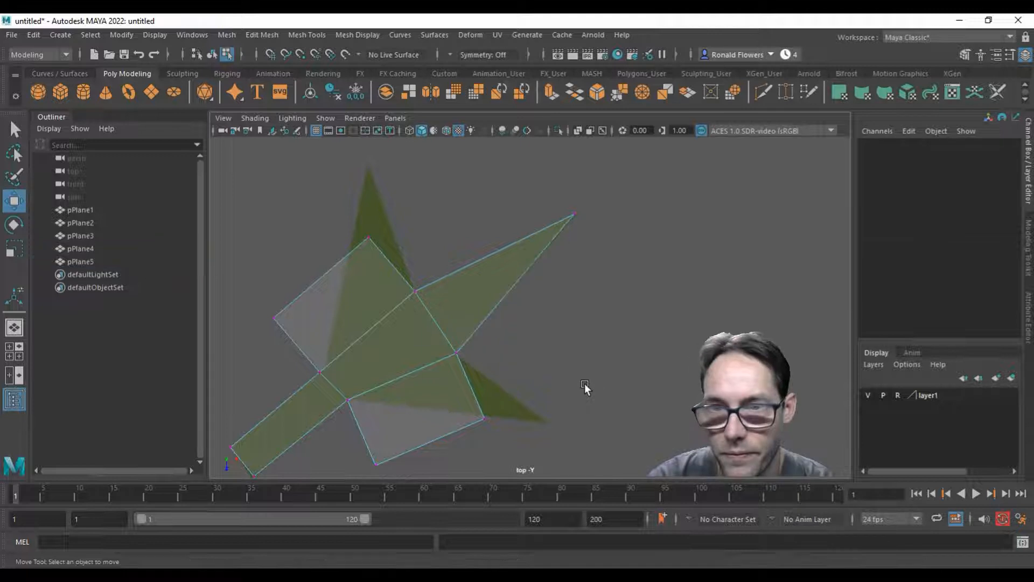
# Move the upper extruded face's peak vertex onto the topmost star tip and delete its spare outer vertex
pyautogui.click(368, 237)
pyautogui.moveTo(371, 228); pyautogui.dragTo(372, 169)
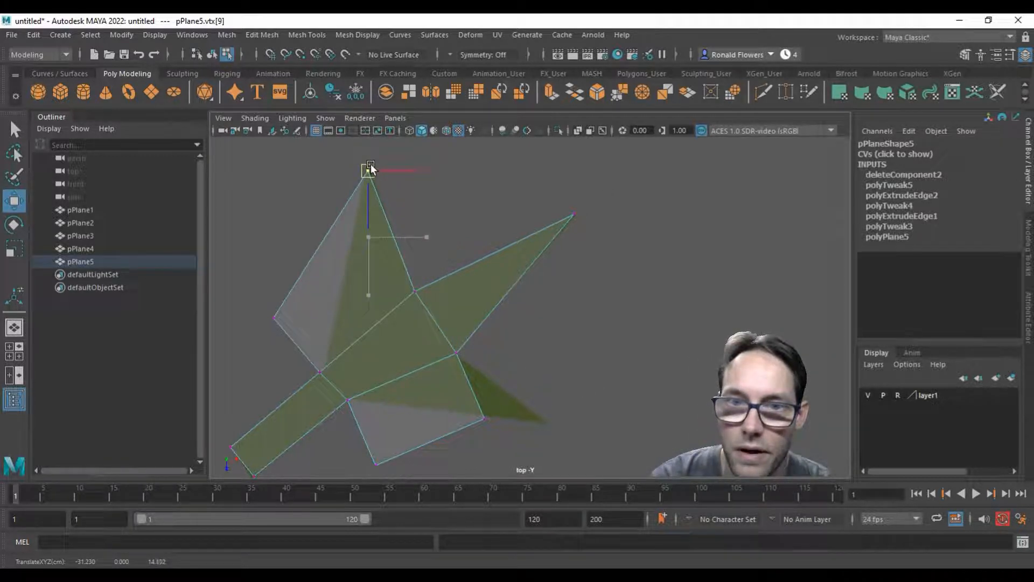
pyautogui.moveTo(251, 275); pyautogui.dragTo(286, 339)
pyautogui.press('Delete')
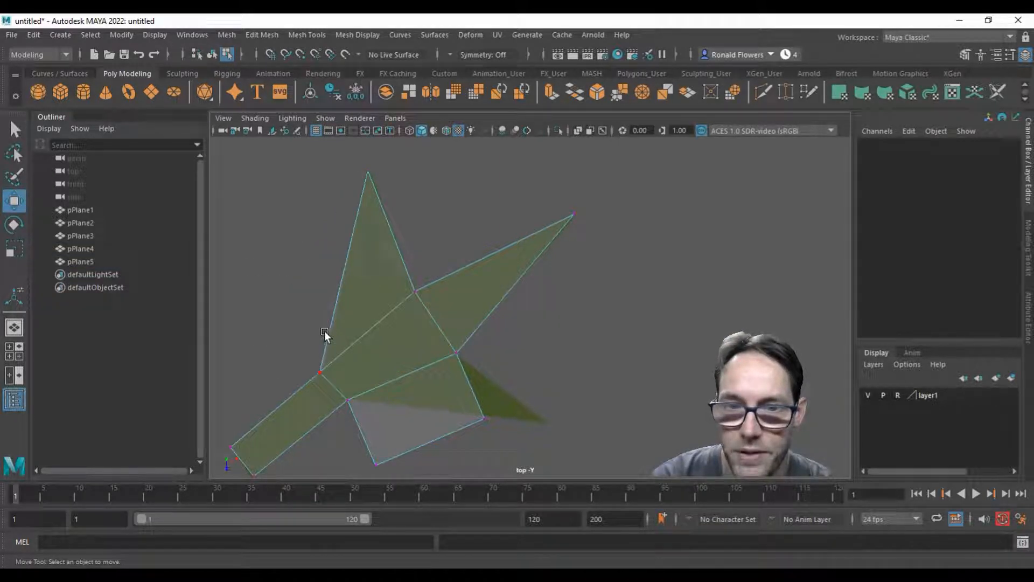
# Move the lower extruded face's right vertex onto the lower-right star tip and delete its spare outer vertex
pyautogui.moveTo(447, 391); pyautogui.dragTo(545, 419)
pyautogui.moveTo(357, 460); pyautogui.dragTo(409, 481)
pyautogui.press('Delete')
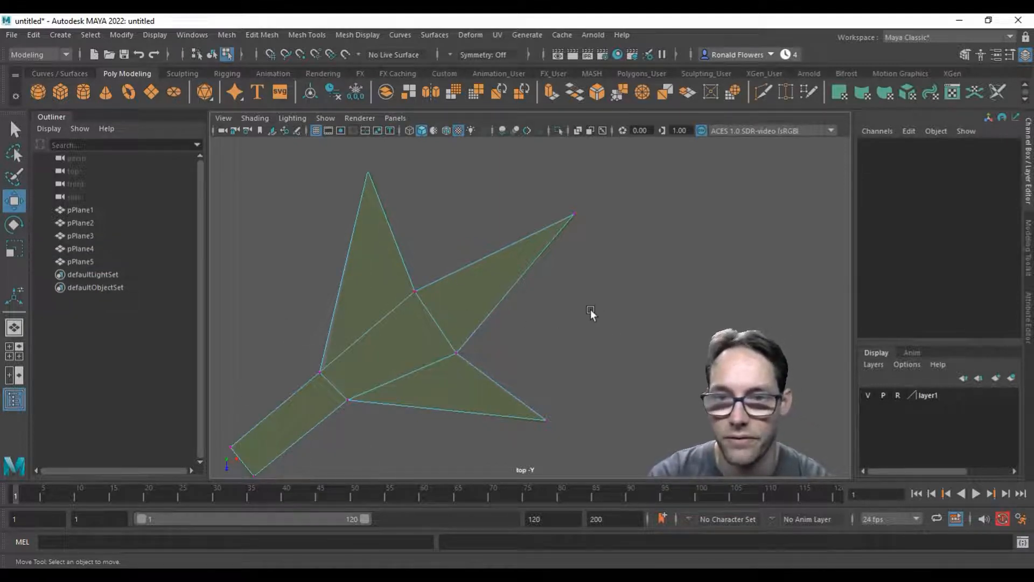
# Create a new polygon plane and move it onto the middle of the Z reference
pyautogui.scroll(-5, 593, 312)
pyautogui.keyDown('alt'); pyautogui.moveTo(657, 286); pyautogui.dragTo(486, 328, button='middle'); pyautogui.keyUp('alt')
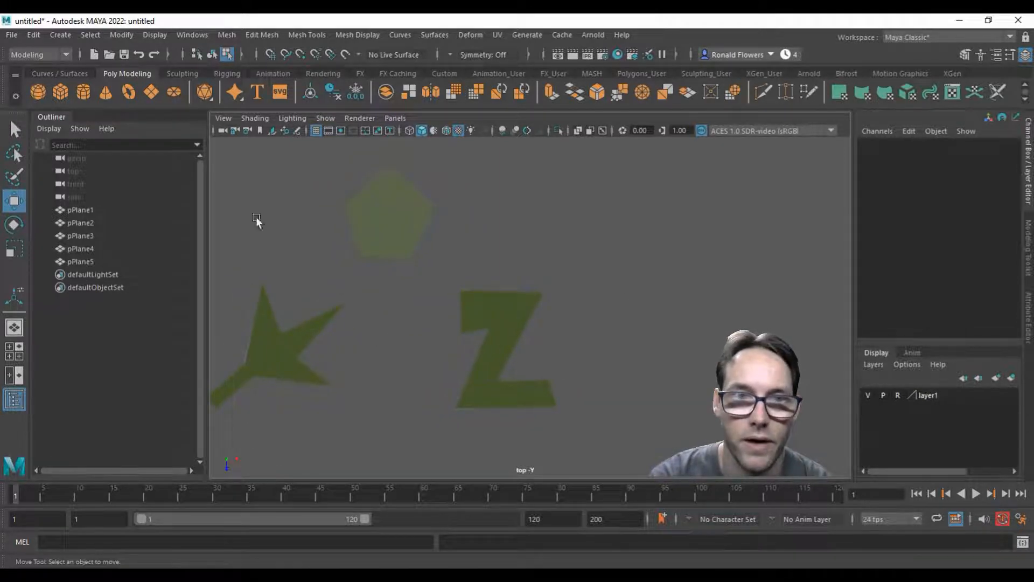
pyautogui.click(153, 92)
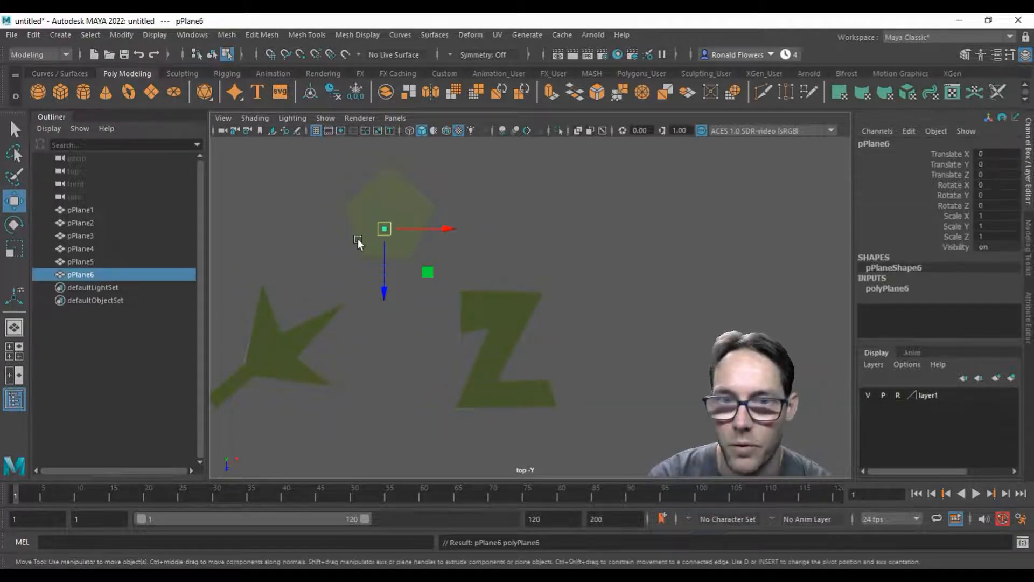
pyautogui.moveTo(389, 226); pyautogui.dragTo(505, 333)
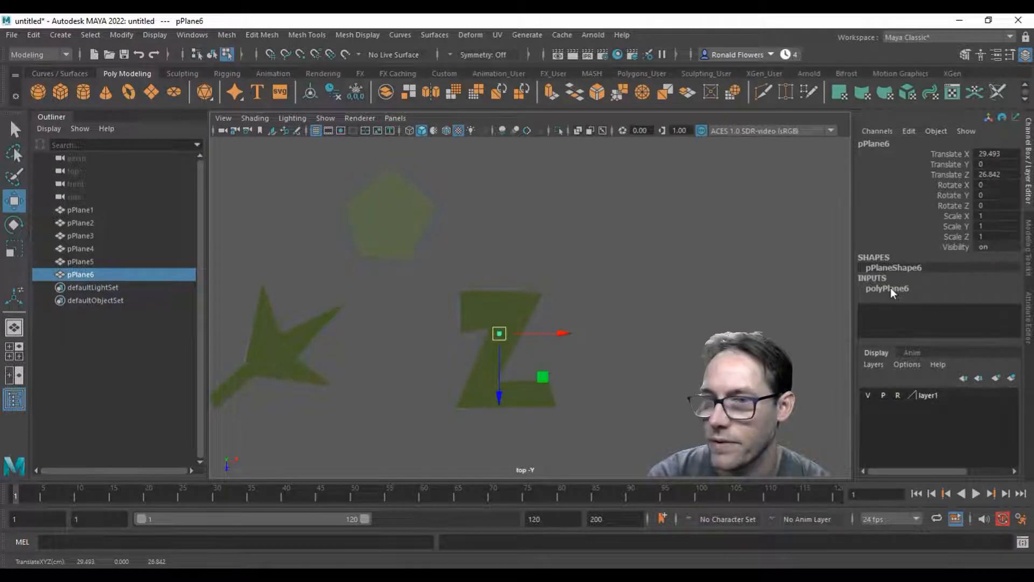
# Set the new plane's width and height to 25
pyautogui.click(914, 287)
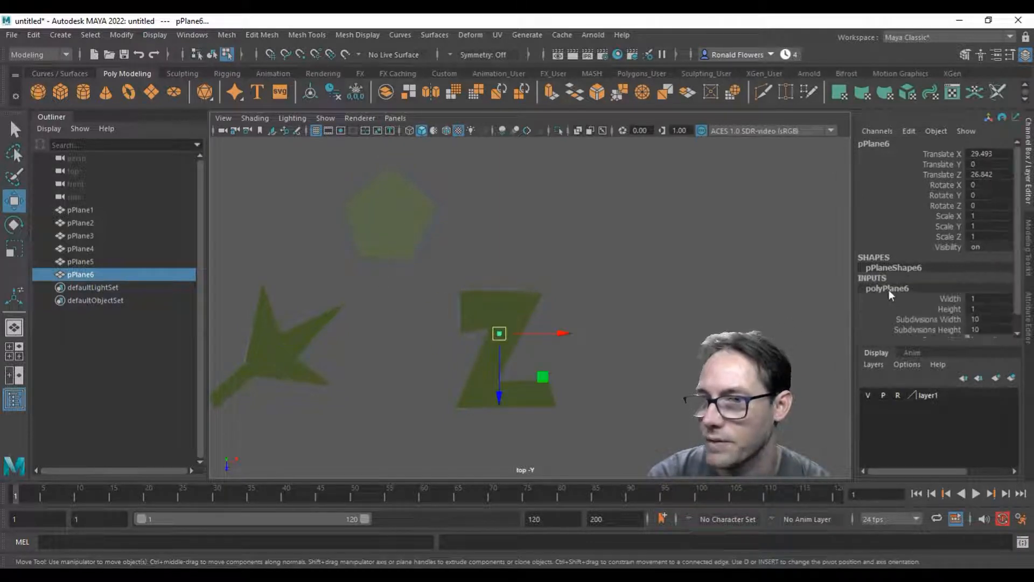
pyautogui.moveTo(988, 281); pyautogui.dragTo(988, 291)
pyautogui.write('25')
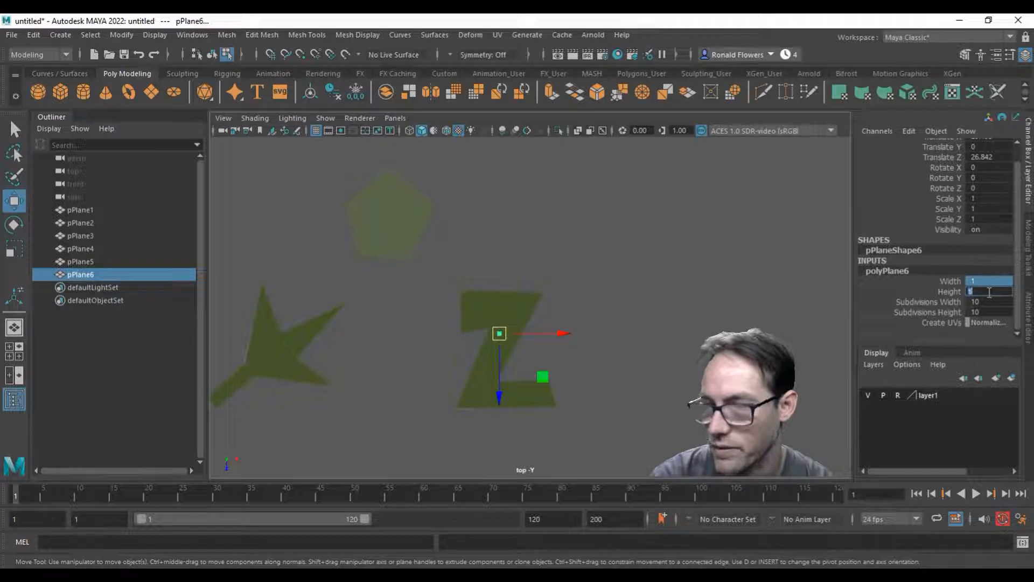
pyautogui.press('Return')
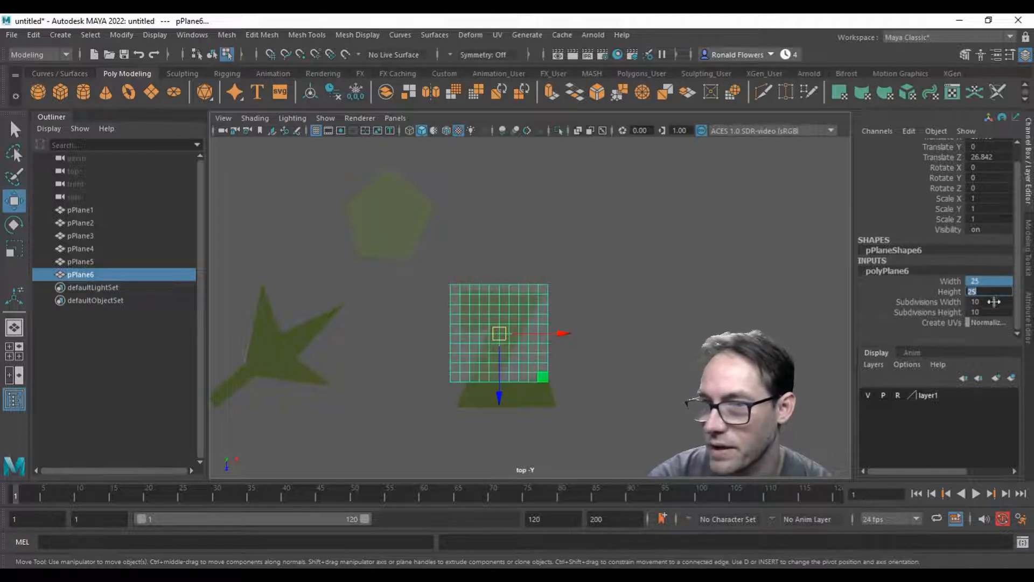
# Move the plane beside the Z reference and set its subdivisions to 3 in height and 1 in width
pyautogui.moveTo(988, 302); pyautogui.dragTo(991, 311)
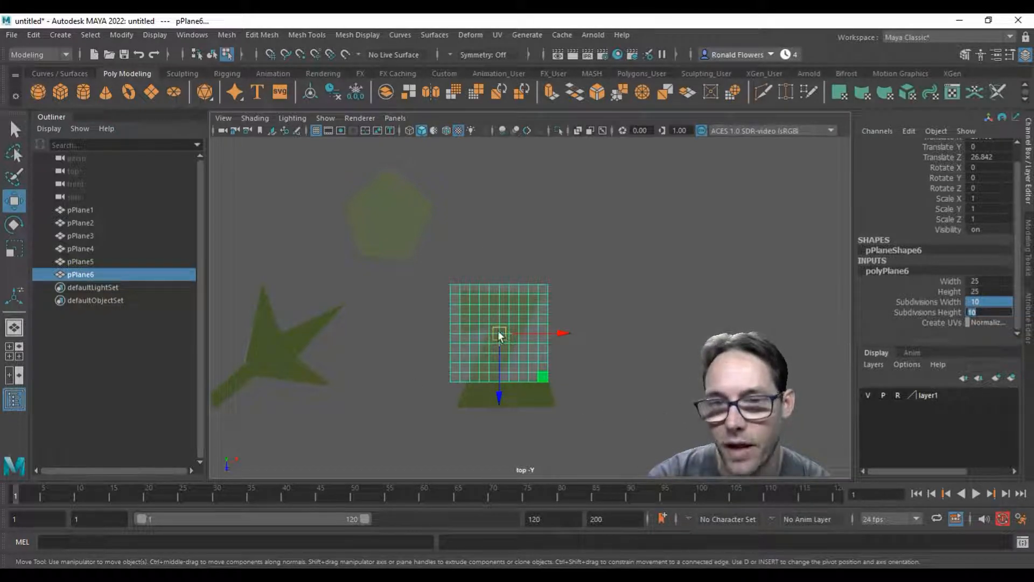
pyautogui.moveTo(497, 332); pyautogui.dragTo(603, 325)
pyautogui.scroll(3, 586, 391)
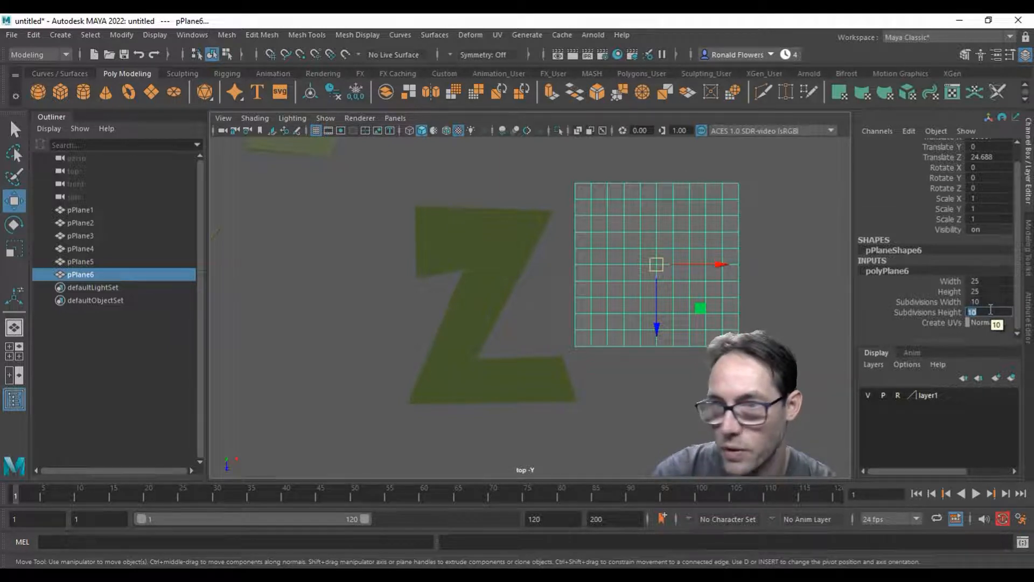
pyautogui.write('3')
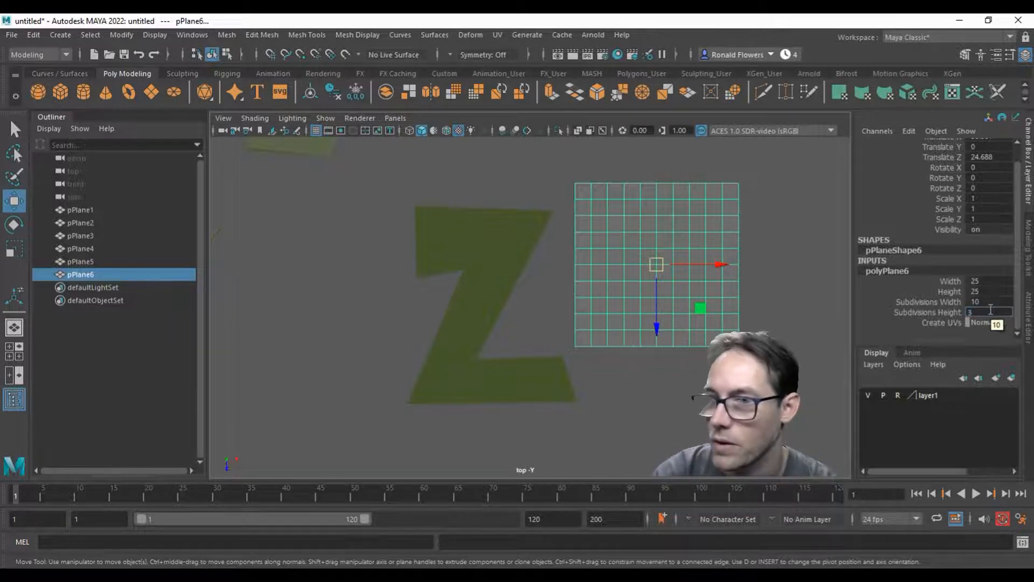
pyautogui.press('Return')
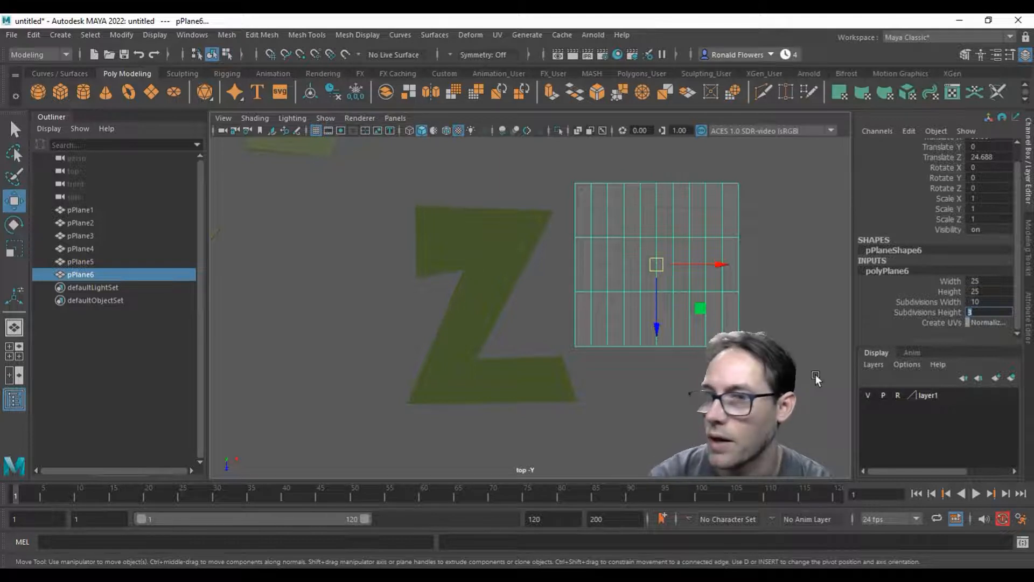
pyautogui.click(996, 305)
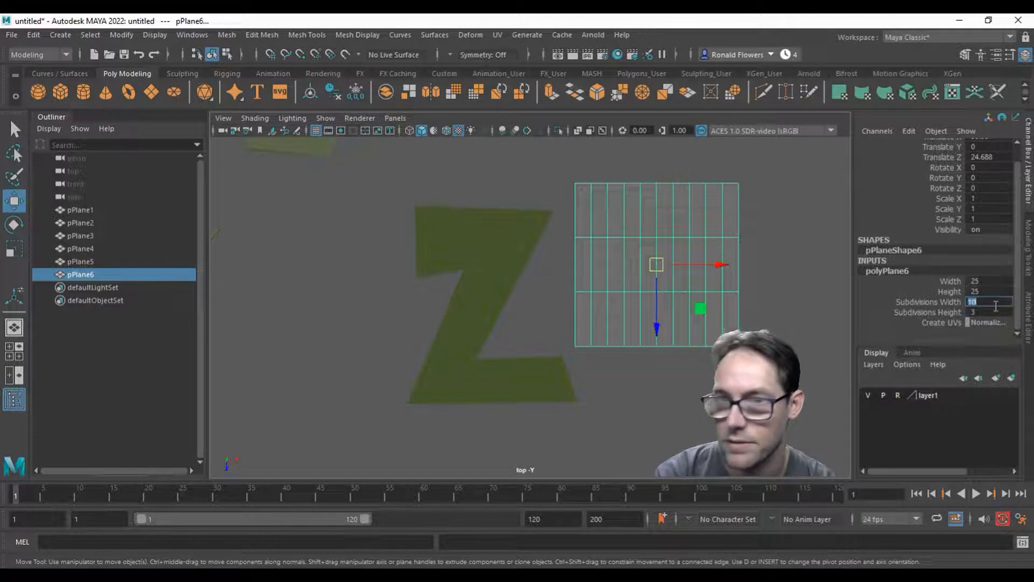
pyautogui.write('1')
pyautogui.press('Return')
# Move the plane over the Z reference at about X 36.8, Z 29.7 and switch it to vertex editing
pyautogui.moveTo(656, 264); pyautogui.dragTo(529, 297)
pyautogui.scroll(3, 529, 298)
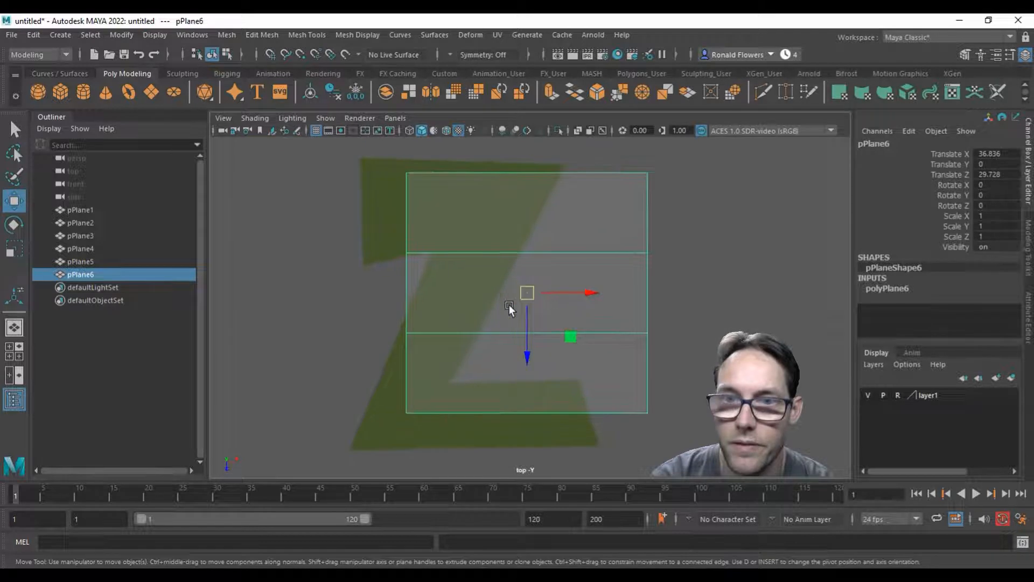
pyautogui.moveTo(490, 225); pyautogui.dragTo(430, 225, button='right')
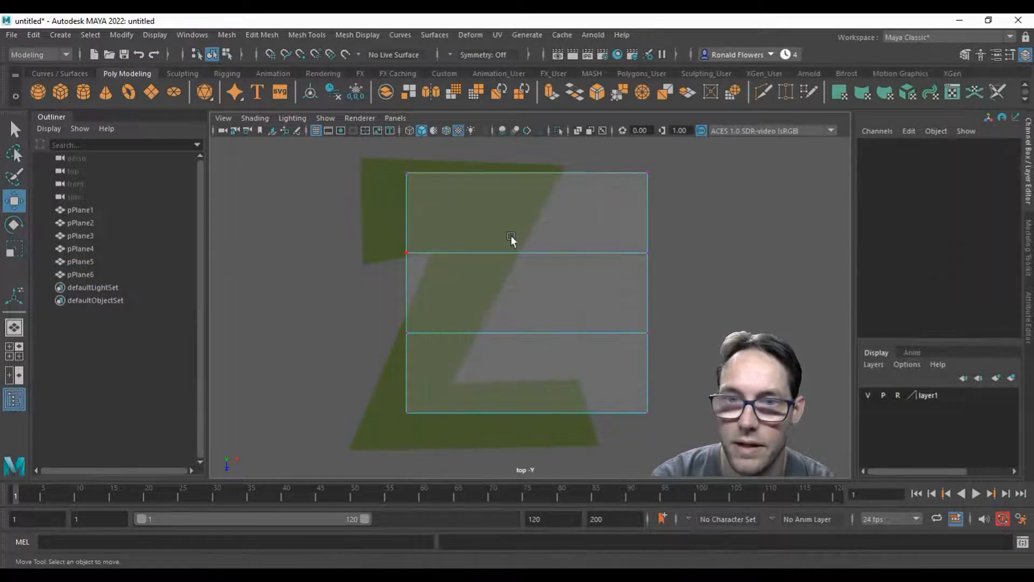
pyautogui.keyDown('alt'); pyautogui.moveTo(505, 249); pyautogui.dragTo(547, 277, button='middle'); pyautogui.keyUp('alt')
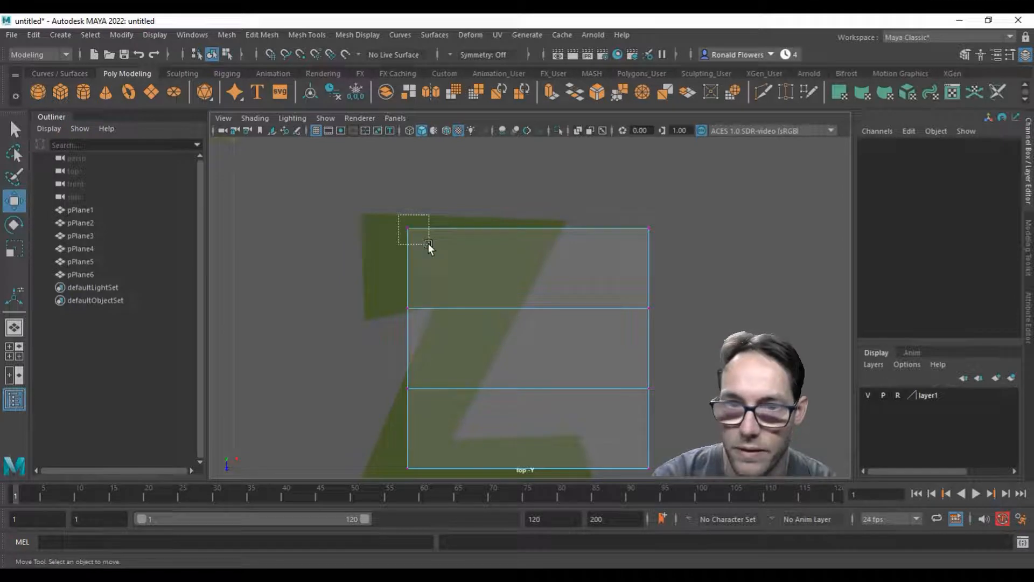
# Fit the plane's four upper vertices to the corners and inner notch of the Z's top bar
pyautogui.moveTo(429, 244); pyautogui.dragTo(438, 311)
pyautogui.moveTo(603, 181); pyautogui.dragTo(361, 215)
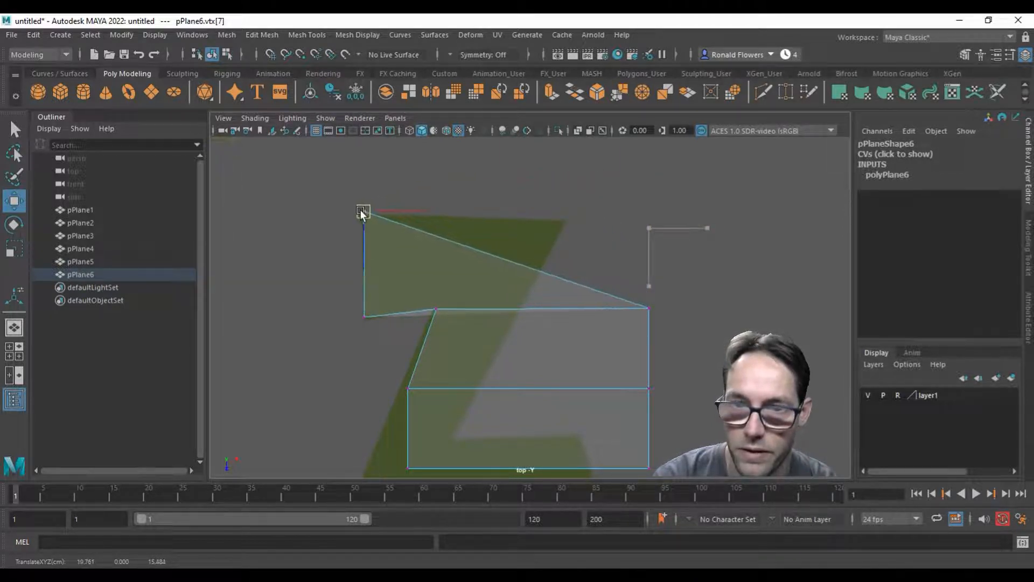
pyautogui.moveTo(584, 274); pyautogui.dragTo(642, 298)
pyautogui.moveTo(684, 328); pyautogui.dragTo(556, 213)
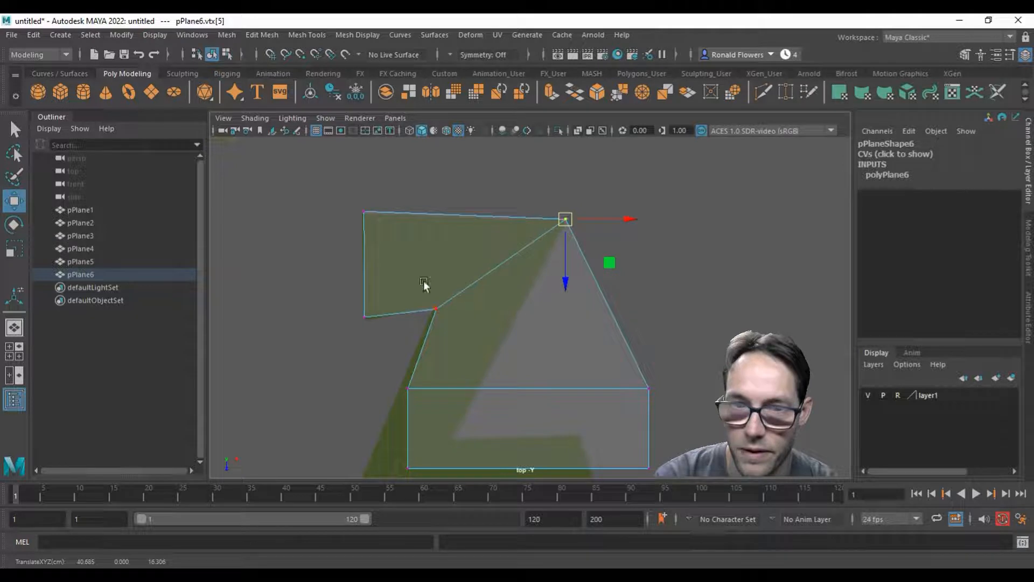
pyautogui.click(361, 317)
pyautogui.moveTo(361, 316); pyautogui.dragTo(361, 322)
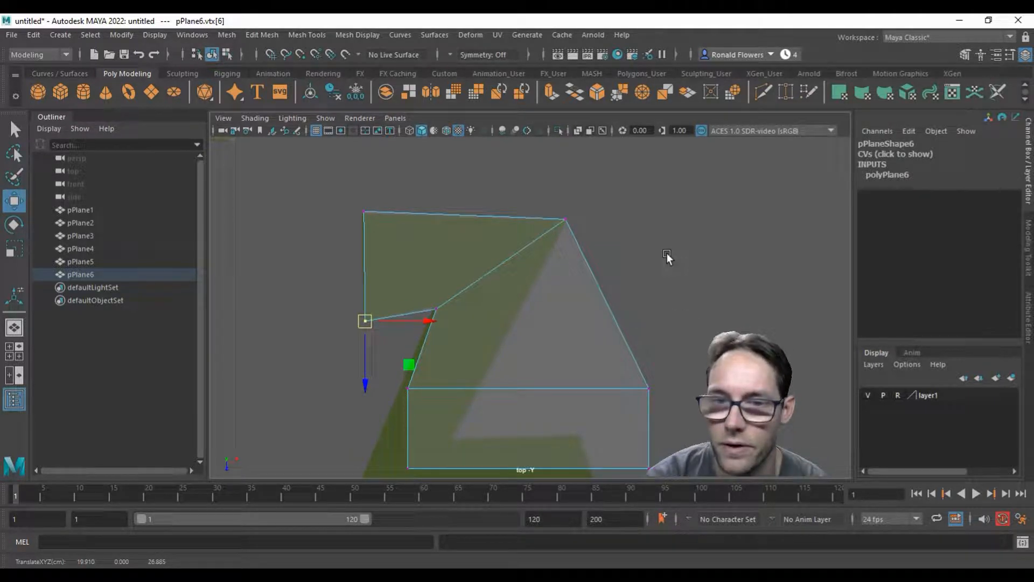
# Fit the plane's four lower vertices to the corners and inner notch of the Z's bottom bar
pyautogui.keyDown('alt'); pyautogui.moveTo(499, 362); pyautogui.dragTo(572, 279, button='middle'); pyautogui.keyUp('alt')
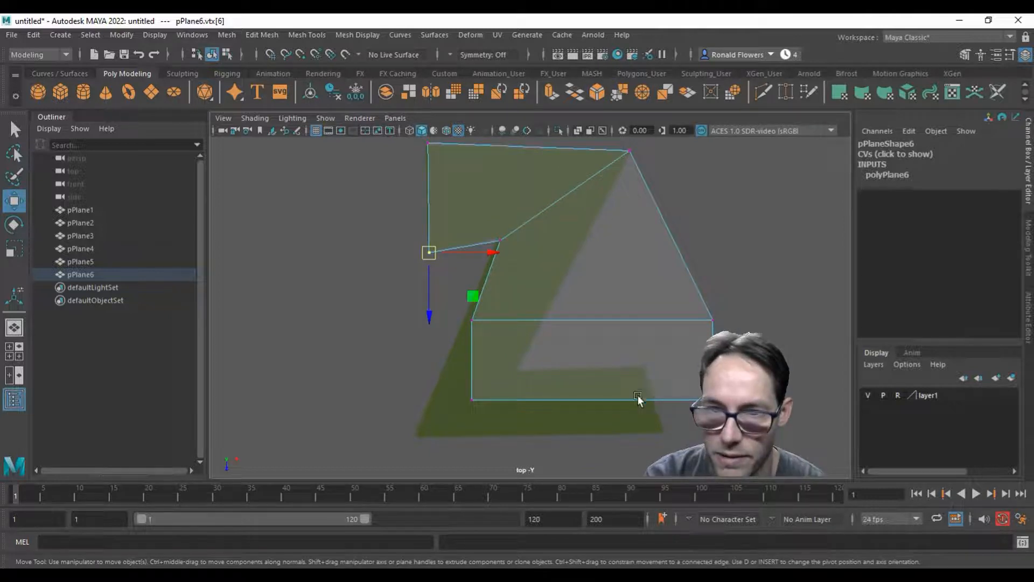
pyautogui.click(505, 419)
pyautogui.moveTo(692, 374); pyautogui.dragTo(641, 368)
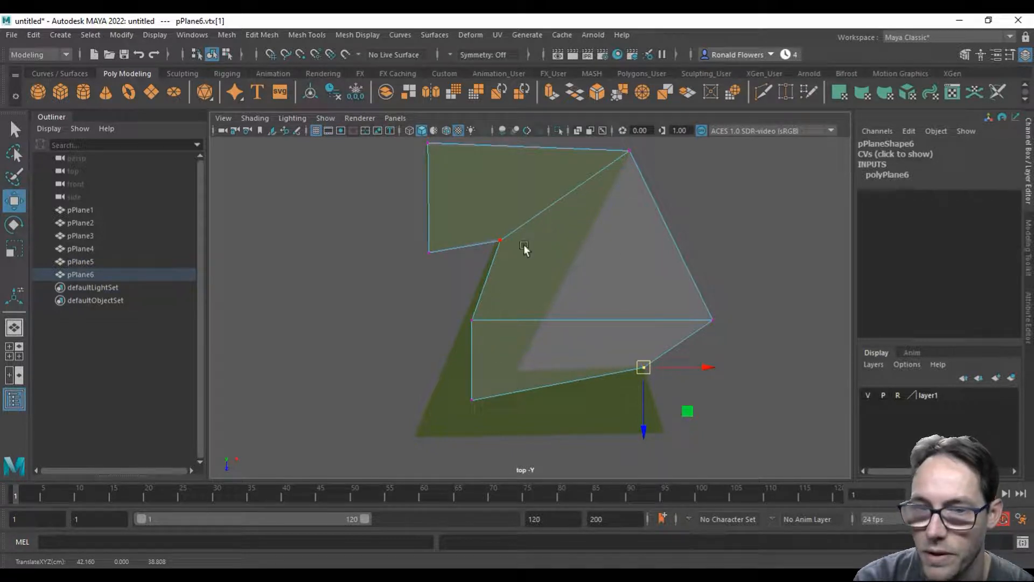
pyautogui.moveTo(452, 372); pyautogui.dragTo(660, 436)
pyautogui.moveTo(463, 303); pyautogui.dragTo(502, 352)
pyautogui.moveTo(473, 320); pyautogui.dragTo(416, 435)
pyautogui.moveTo(683, 292); pyautogui.dragTo(684, 312)
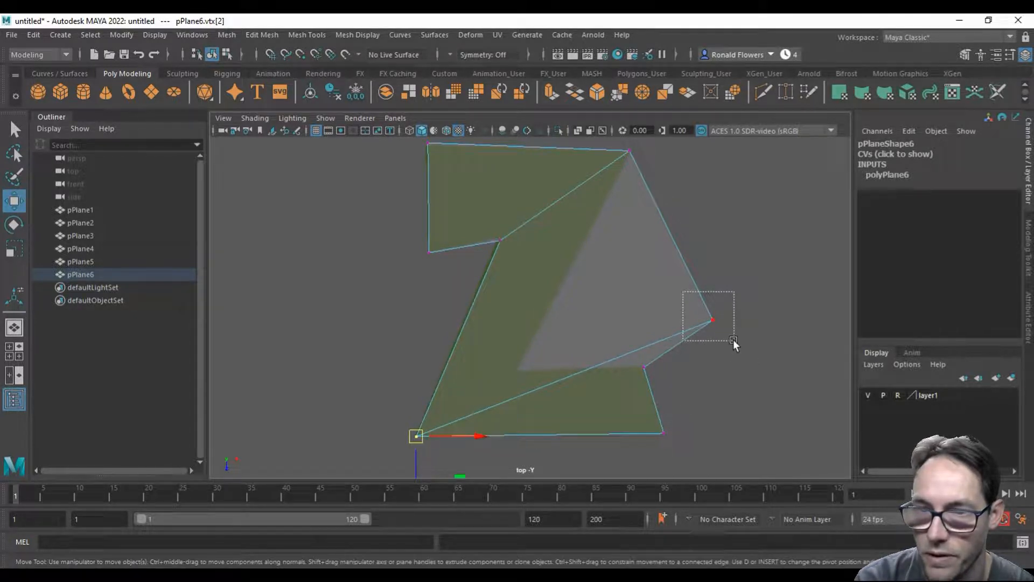
pyautogui.moveTo(732, 339); pyautogui.dragTo(516, 369)
# Nudge the vertex at the Z's upper-left inner notch onto the reference and return the plane to object mode
pyautogui.moveTo(478, 222); pyautogui.dragTo(495, 239)
pyautogui.keyDown('alt'); pyautogui.moveTo(452, 168); pyautogui.dragTo(476, 217, button='middle'); pyautogui.keyUp('alt')
pyautogui.moveTo(431, 179); pyautogui.dragTo(473, 207)
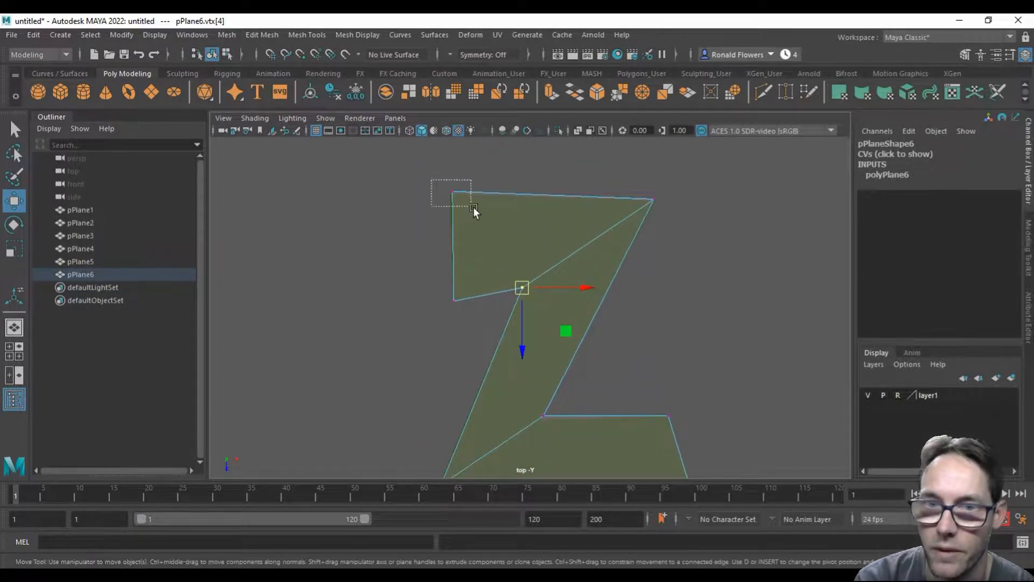
pyautogui.click(651, 290)
pyautogui.scroll(-5, 680, 336)
pyautogui.scroll(-3, 679, 336)
pyautogui.keyDown('alt'); pyautogui.moveTo(404, 276); pyautogui.dragTo(447, 342, button='middle'); pyautogui.keyUp('alt')
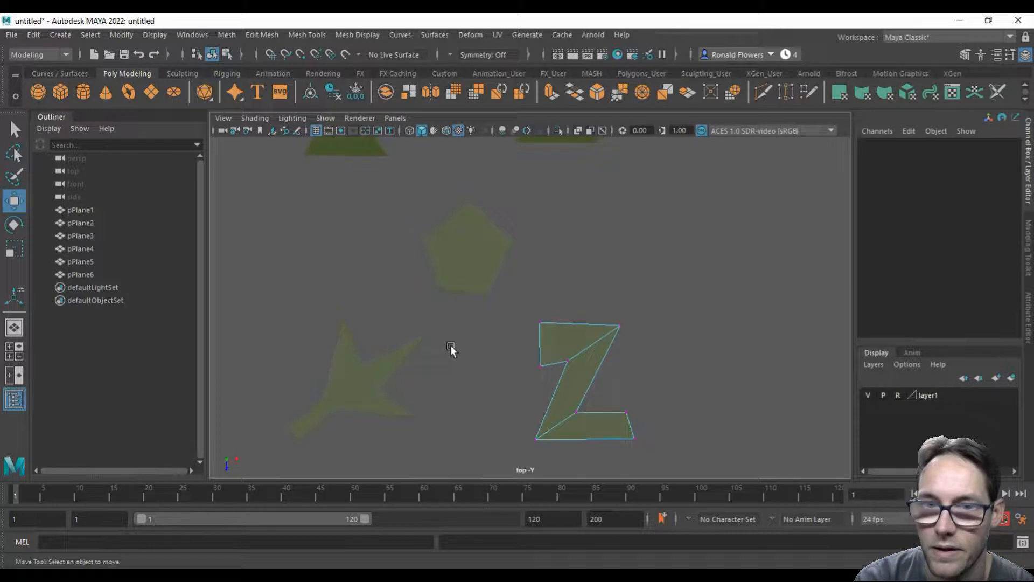
pyautogui.scroll(-2, 456, 224)
pyautogui.keyDown('alt'); pyautogui.moveTo(454, 209); pyautogui.dragTo(447, 241, button='middle'); pyautogui.keyUp('alt')
pyautogui.moveTo(578, 226); pyautogui.dragTo(608, 211, button='right')
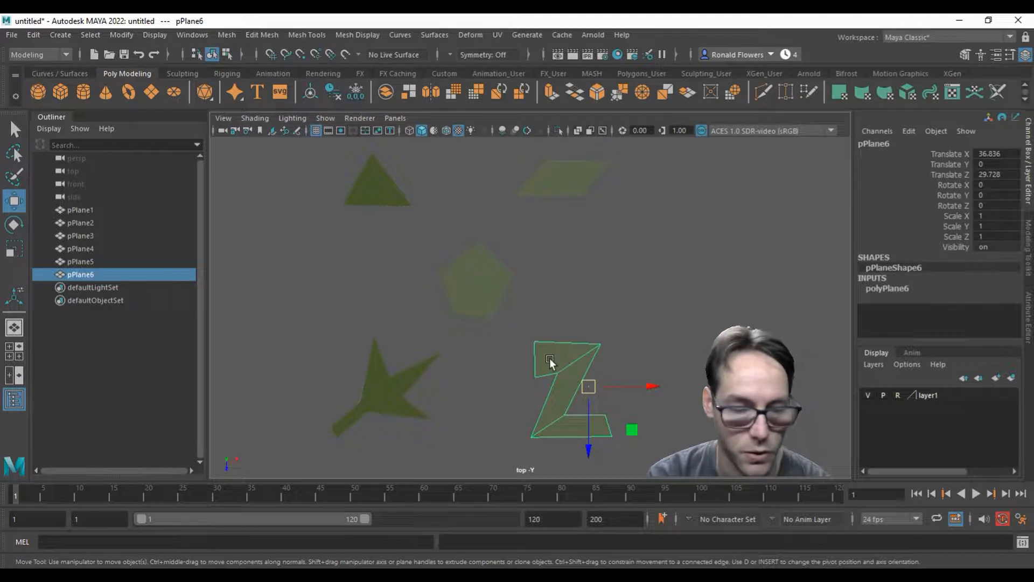
# Reduce the lambert1 material's transparency to fully opaque and select all five shape planes, pPlane2 to pPlane6
pyautogui.hotkey('ctrl', 'a')
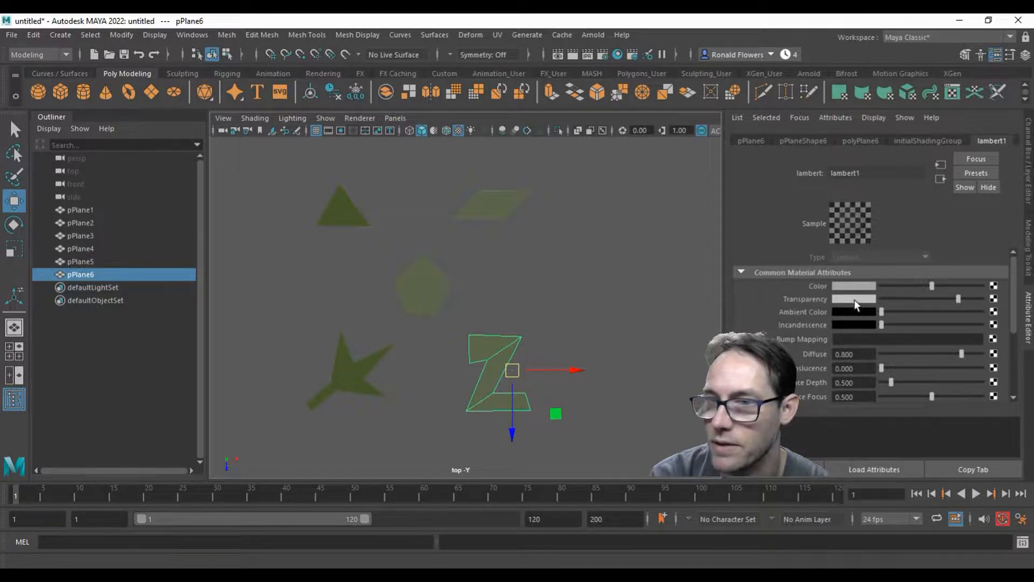
pyautogui.moveTo(956, 297); pyautogui.dragTo(868, 299)
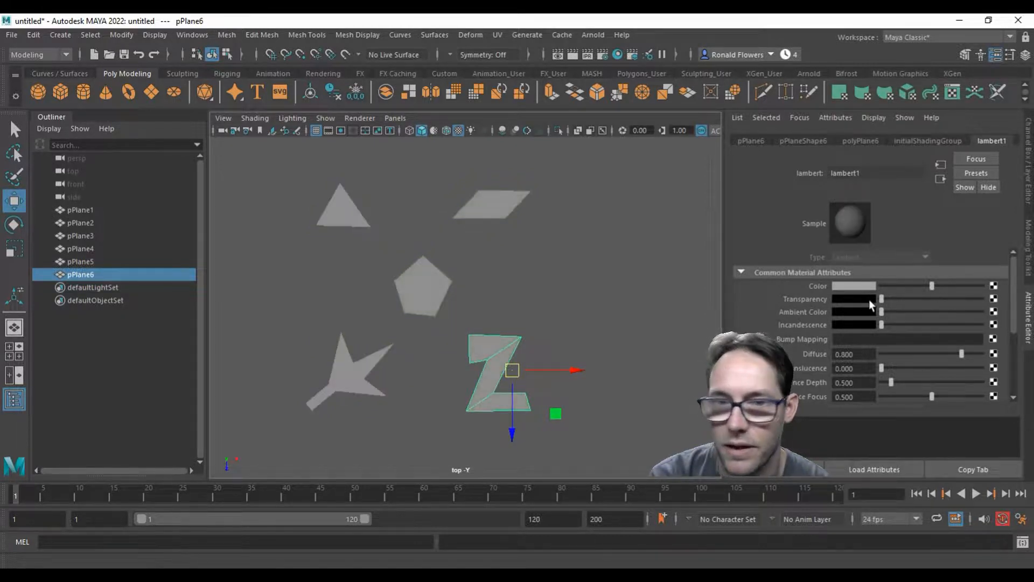
pyautogui.click(498, 295)
pyautogui.keyDown('alt'); pyautogui.moveTo(471, 311); pyautogui.dragTo(518, 292, button='middle'); pyautogui.keyUp('alt')
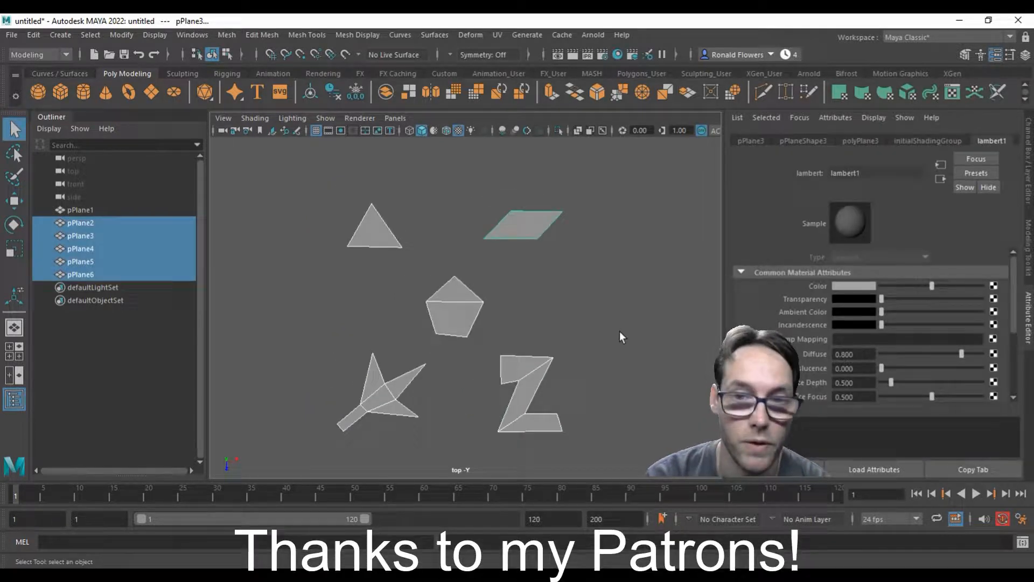